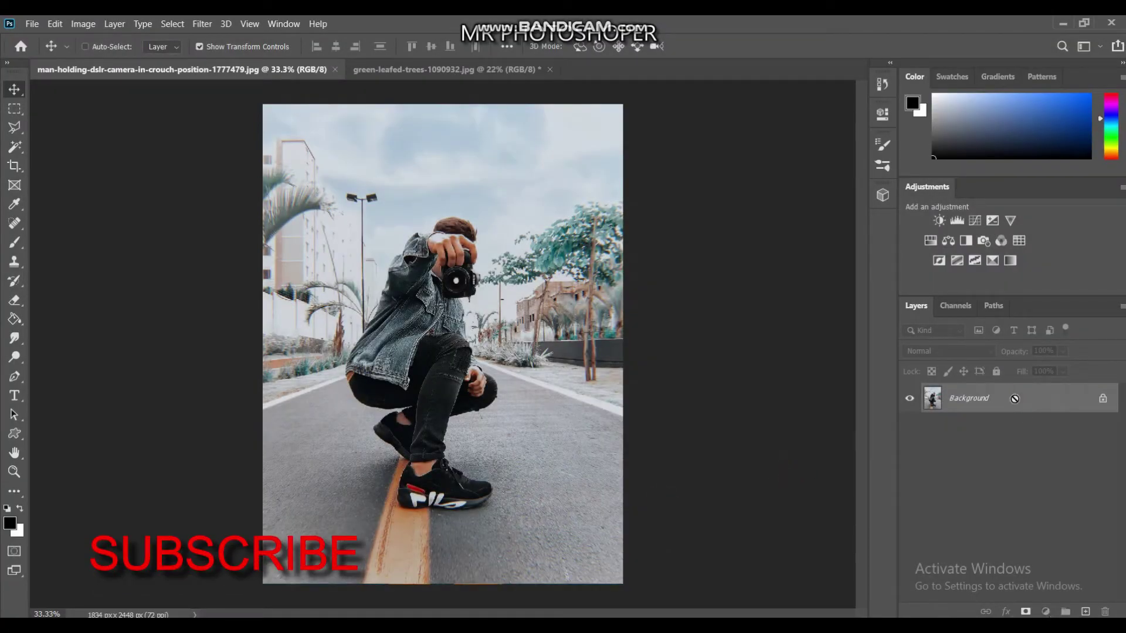
- Duplicate the Background as Layer 1 and zoom to 200% on the man's shoe
{"action": "key", "text": "ctrl+j"}
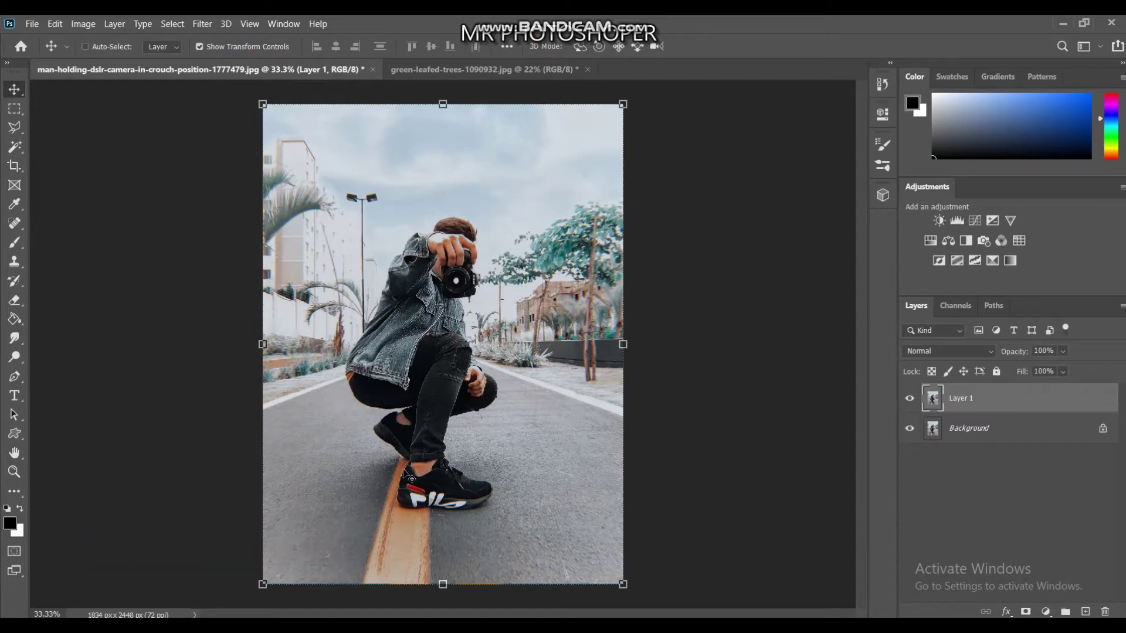
{"action": "key", "text": "ctrl+plus"}
{"action": "key", "text": "ctrl+plus"}
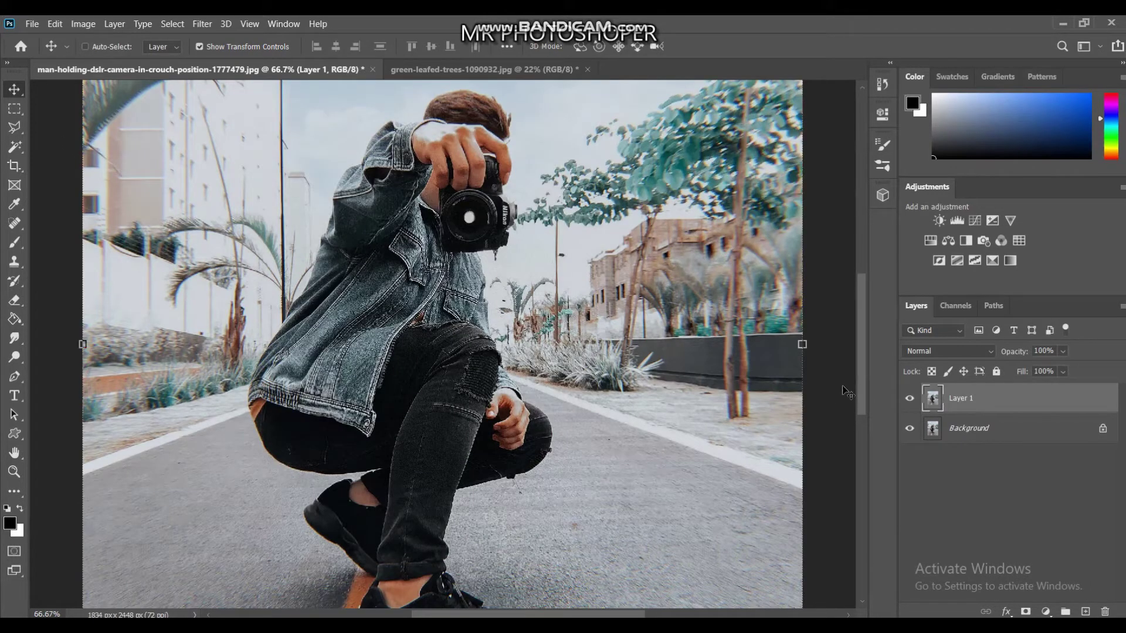
{"action": "mouse_move", "coordinate": [862, 381]}
{"action": "left_mouse_down"}
{"action": "mouse_move", "coordinate": [860, 450]}
{"action": "mouse_move", "coordinate": [807, 455]}
{"action": "left_mouse_up"}
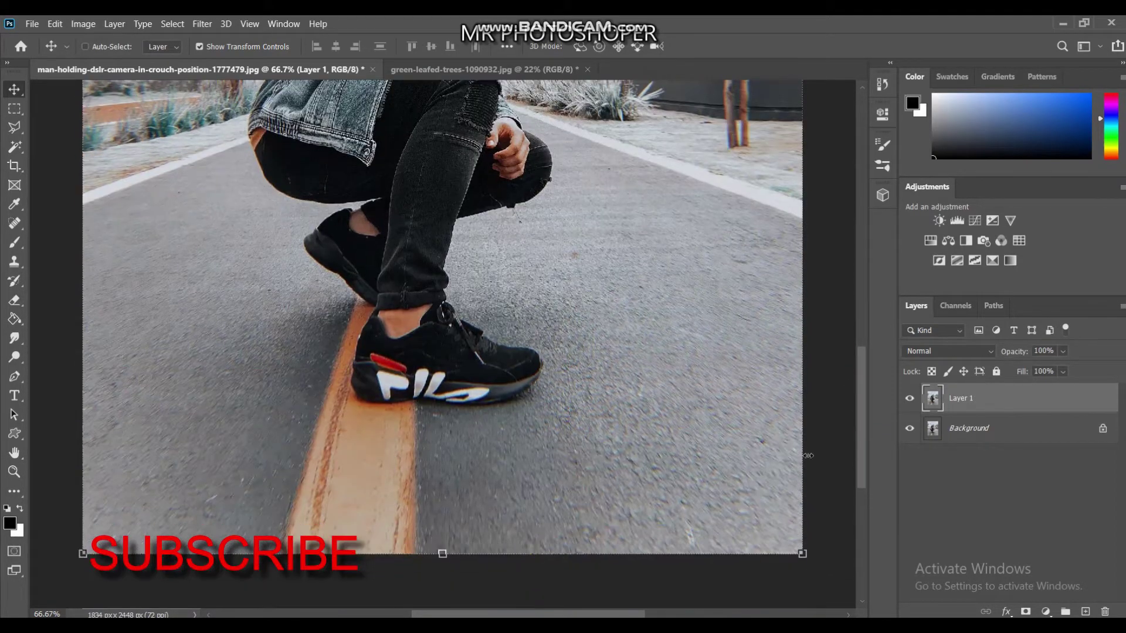
{"action": "key", "text": "ctrl+plus"}
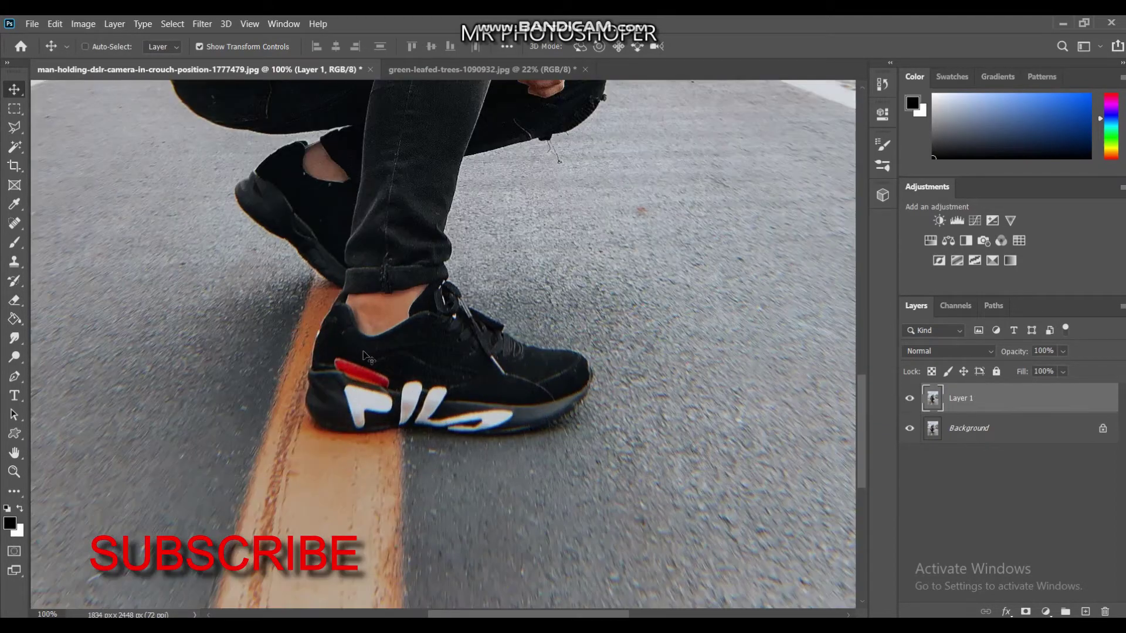
{"action": "key", "text": "ctrl+plus"}
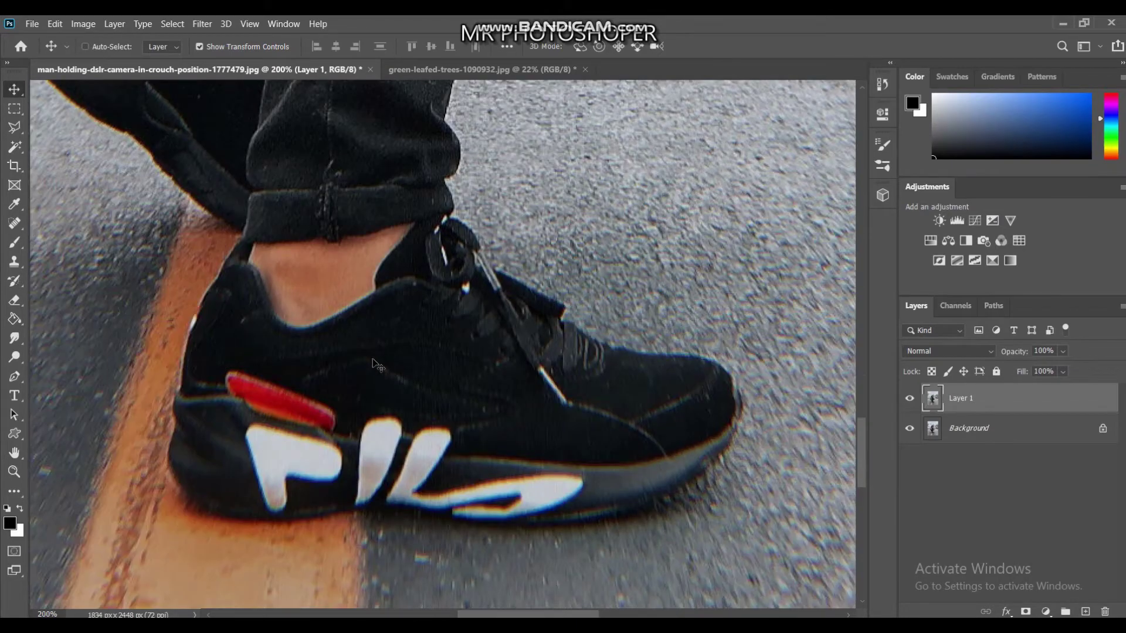
{"action": "left_click", "coordinate": [15, 378]}
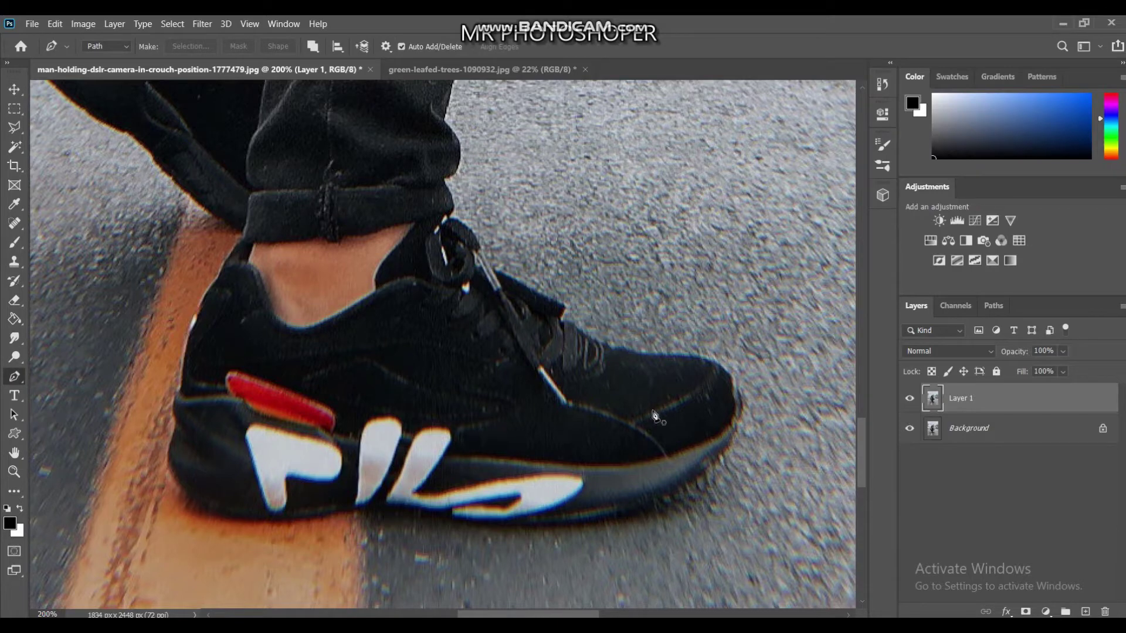
- Trace the pen path around the shoe's toe, front edge, sole and heel
{"action": "left_click", "coordinate": [698, 357]}
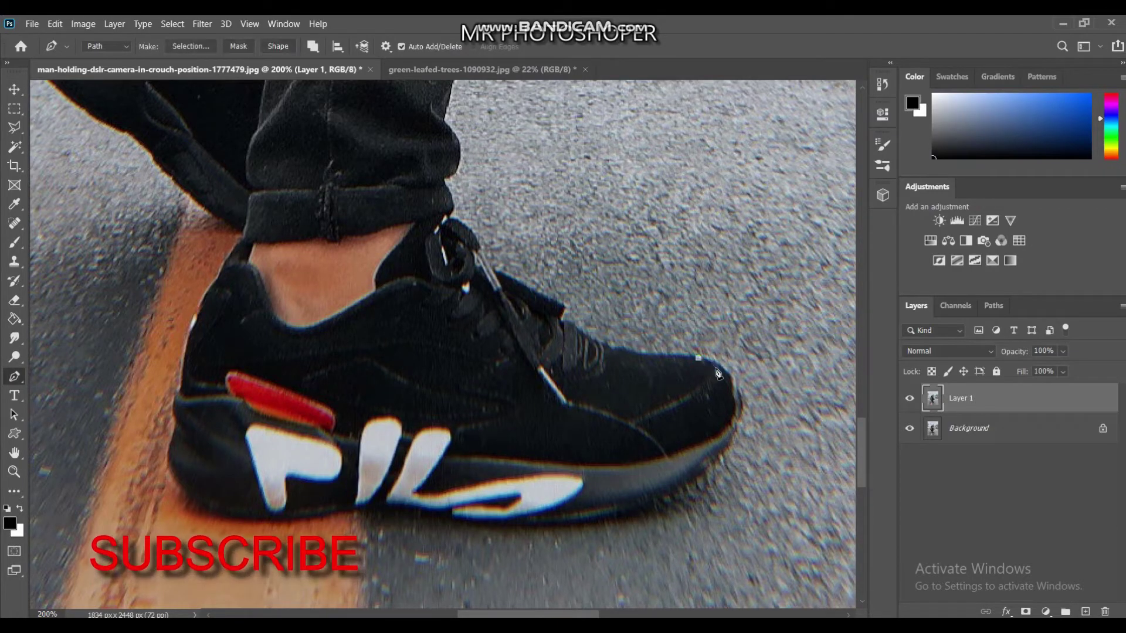
{"action": "left_click_drag", "start_coordinate": [734, 383], "coordinate": [737, 397]}
{"action": "left_click", "coordinate": [733, 432]}
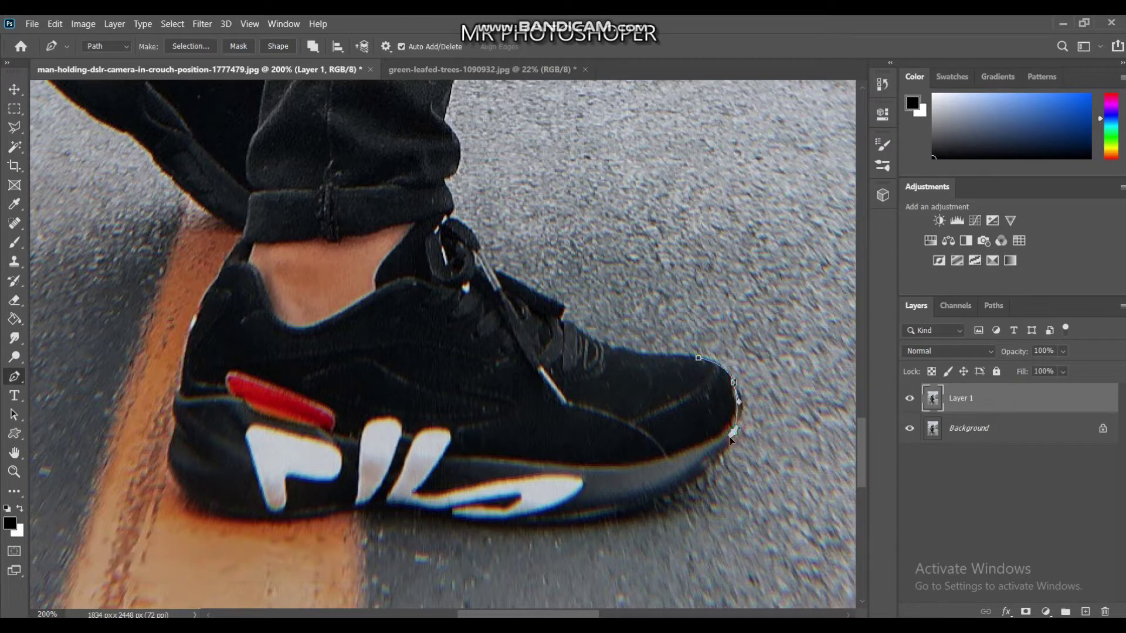
{"action": "left_click", "coordinate": [629, 512]}
{"action": "left_click", "coordinate": [482, 520]}
{"action": "left_click", "coordinate": [414, 505]}
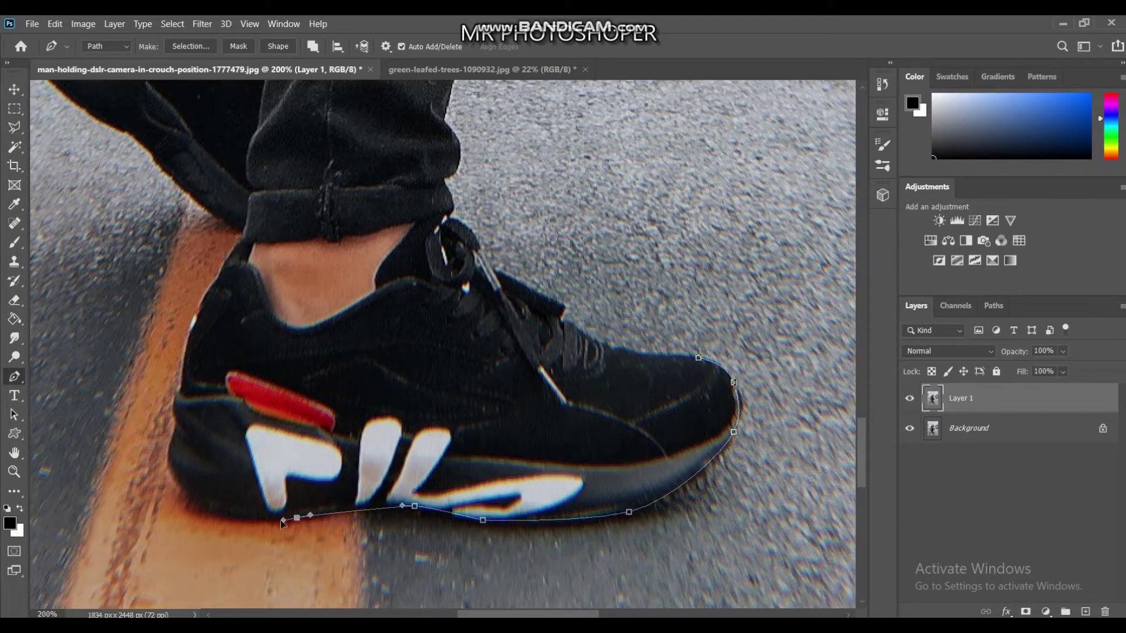
{"action": "left_click_drag", "start_coordinate": [297, 517], "coordinate": [256, 527]}
{"action": "left_click", "coordinate": [219, 512]}
{"action": "left_click", "coordinate": [172, 464]}
{"action": "left_click", "coordinate": [176, 432]}
{"action": "left_click", "coordinate": [177, 415]}
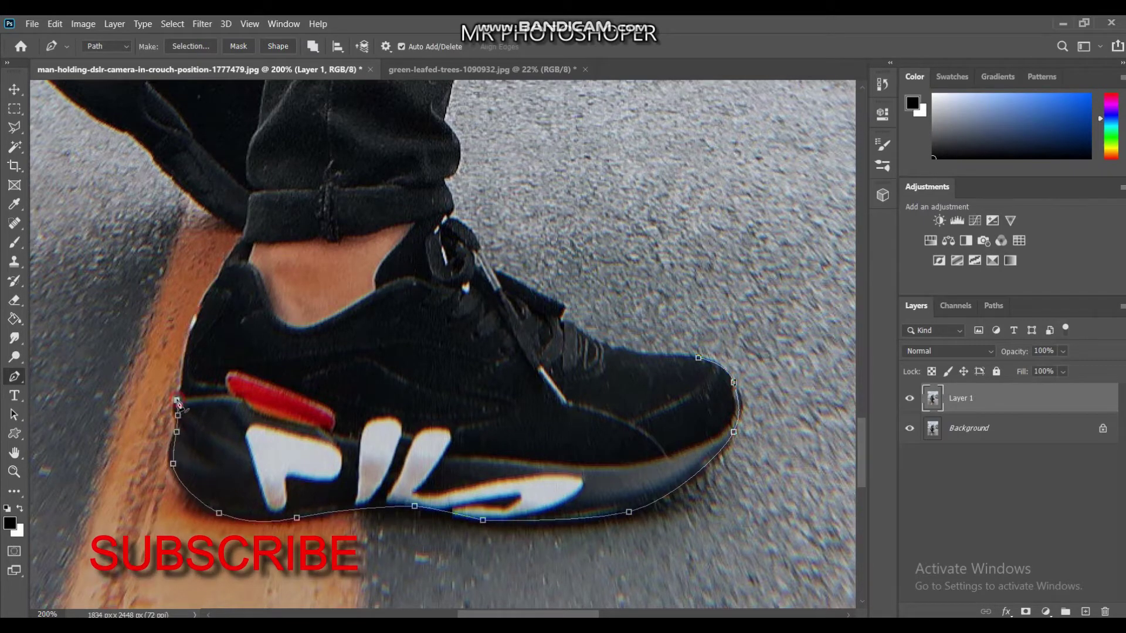
- Continue the pen path up the leg and along the shoe's outline
{"action": "left_click", "coordinate": [201, 306]}
{"action": "left_click", "coordinate": [218, 281]}
{"action": "left_click", "coordinate": [231, 258]}
{"action": "scroll", "coordinate": [857, 454], "scroll_direction": "up", "scroll_amount": 5}
{"action": "scroll", "coordinate": [857, 454], "scroll_direction": "left", "scroll_amount": 3}
{"action": "left_click", "coordinate": [371, 499]}
{"action": "left_click", "coordinate": [303, 437]}
{"action": "left_click", "coordinate": [290, 417]}
{"action": "left_click", "coordinate": [264, 408]}
{"action": "left_click", "coordinate": [222, 377]}
{"action": "left_click", "coordinate": [199, 356]}
{"action": "left_click", "coordinate": [183, 331]}
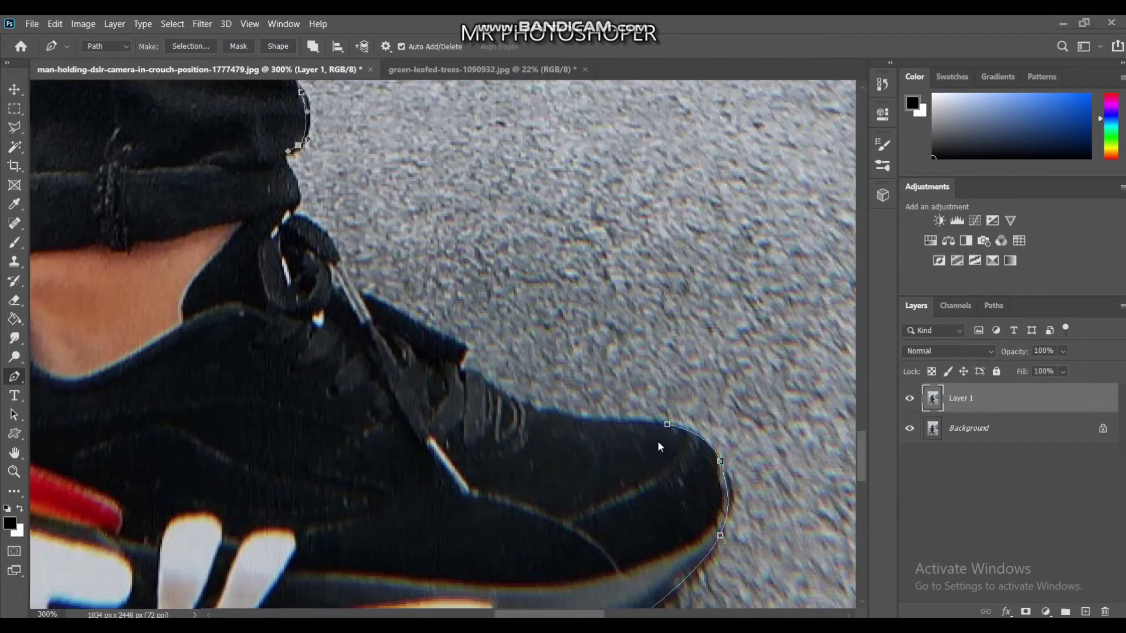
- Finish the path along the trouser cuff and the top of the shoe
{"action": "left_click", "coordinate": [298, 194]}
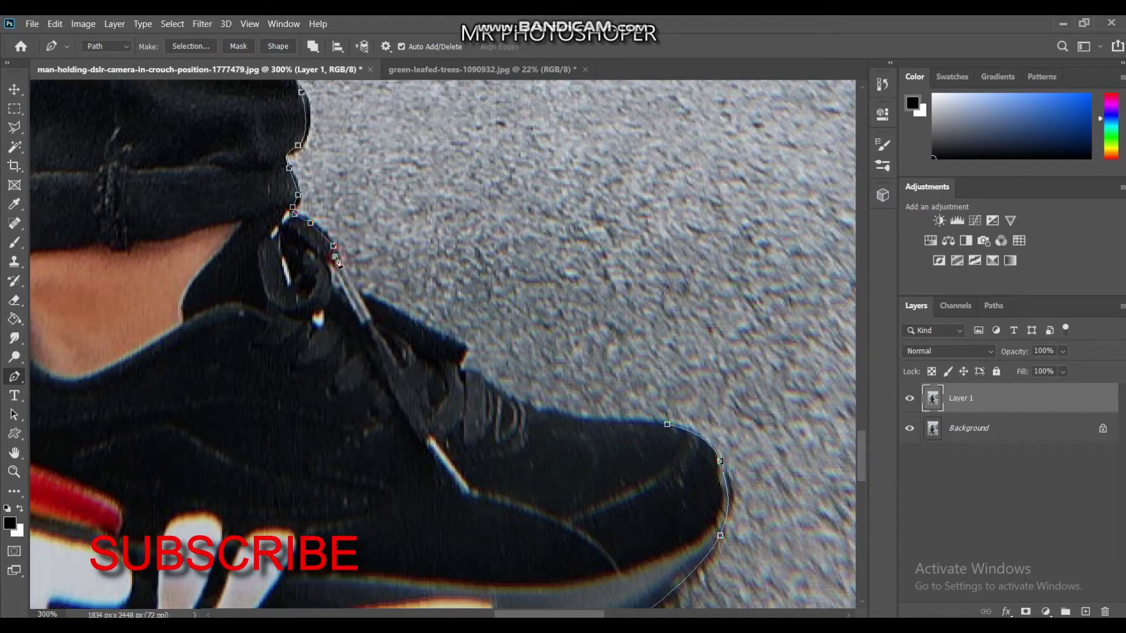
{"action": "left_click", "coordinate": [462, 348]}
{"action": "left_click", "coordinate": [523, 405]}
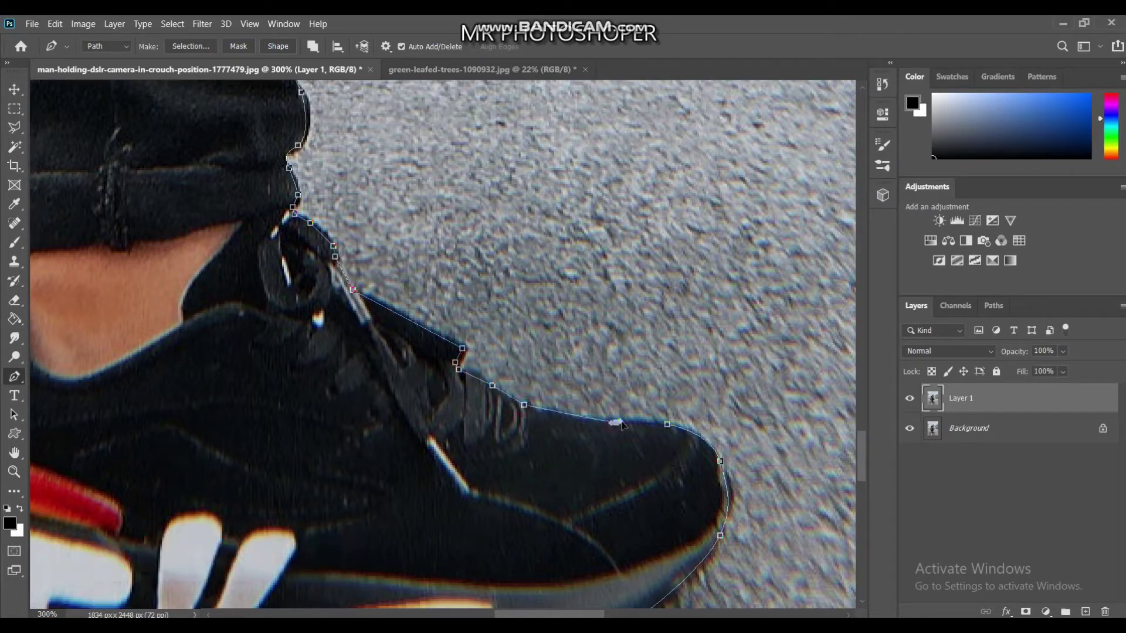
{"action": "scroll", "coordinate": [525, 430], "scroll_direction": "down", "scroll_amount": 3}
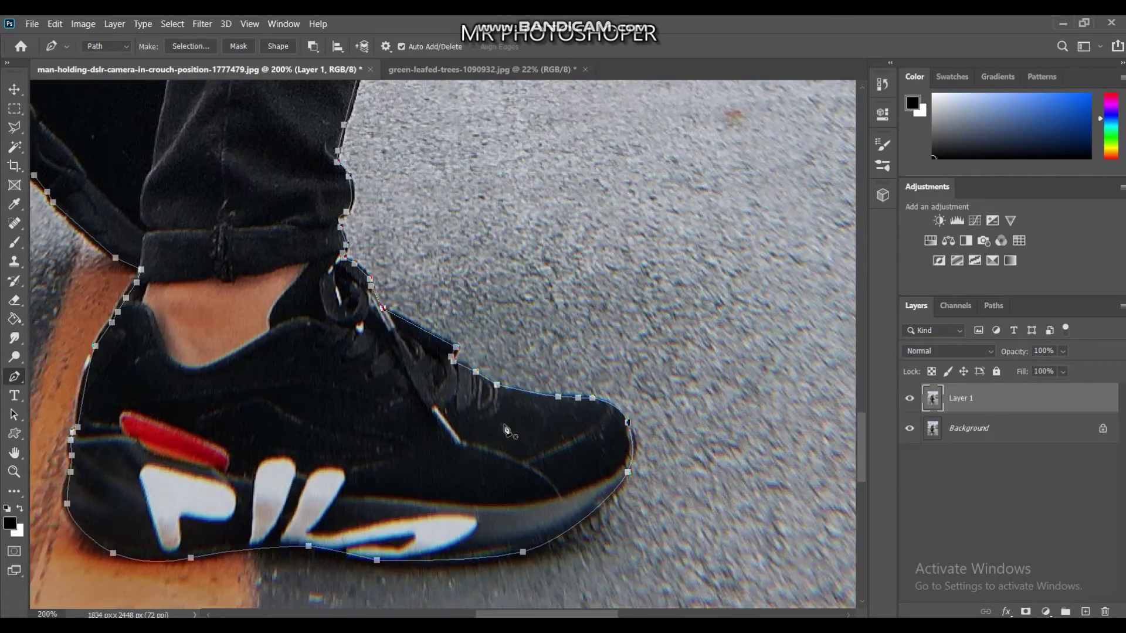
{"action": "scroll", "coordinate": [516, 429], "scroll_direction": "down", "scroll_amount": 3}
{"action": "scroll", "coordinate": [506, 429], "scroll_direction": "down", "scroll_amount": 1}
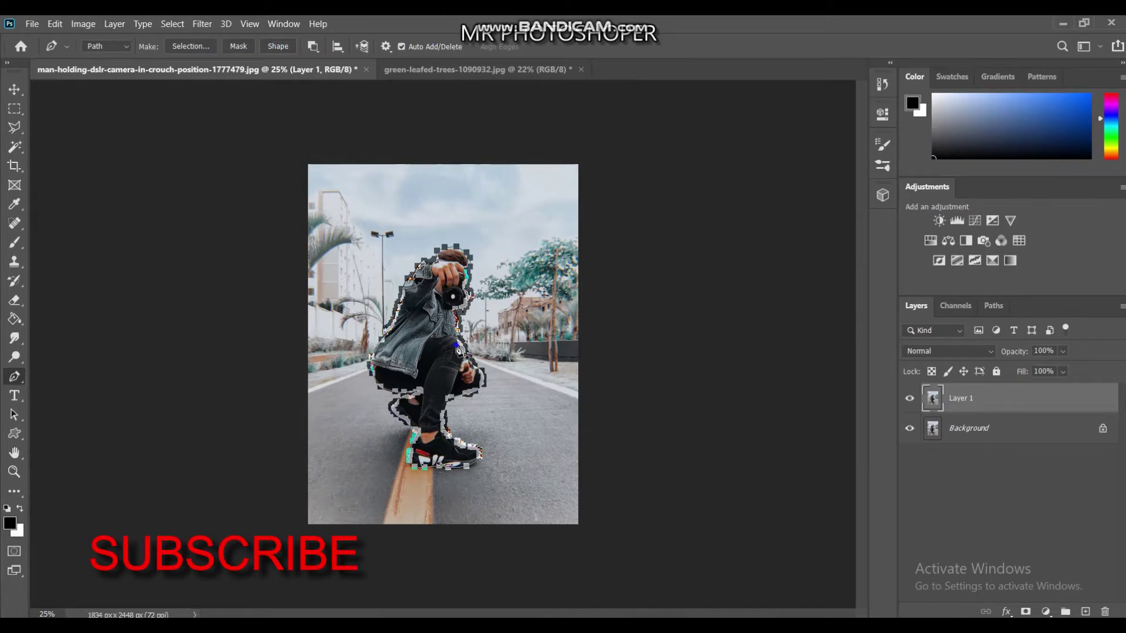
- Turn the path into an unfeathered selection and add a mask to Layer 1
{"action": "right_click", "coordinate": [457, 350]}
{"action": "left_click", "coordinate": [533, 79]}
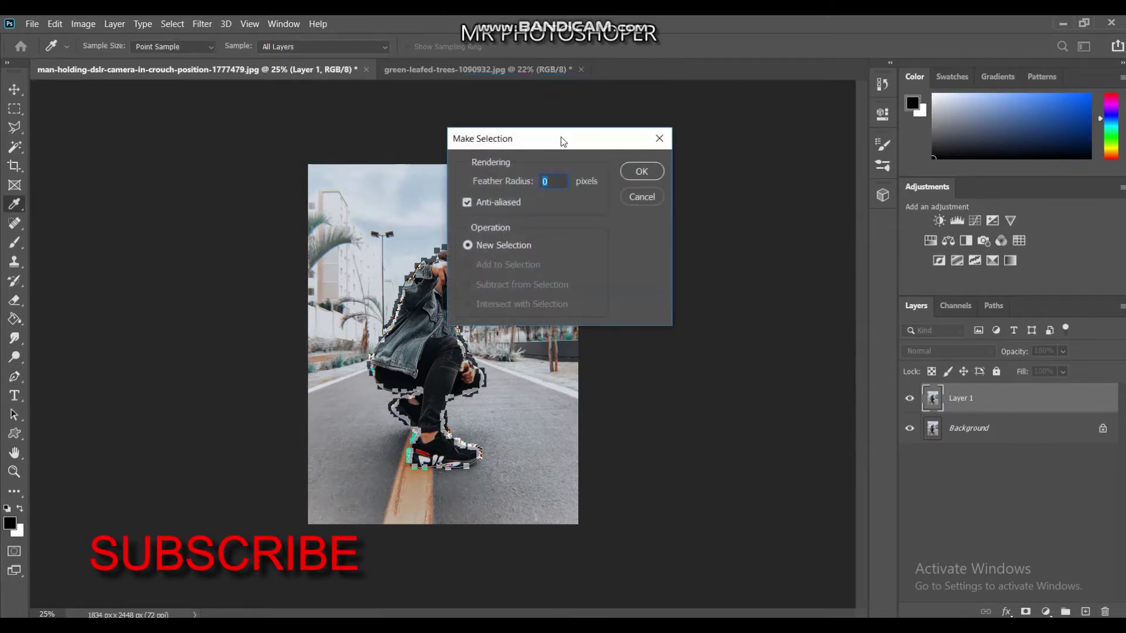
{"action": "key", "text": "Return"}
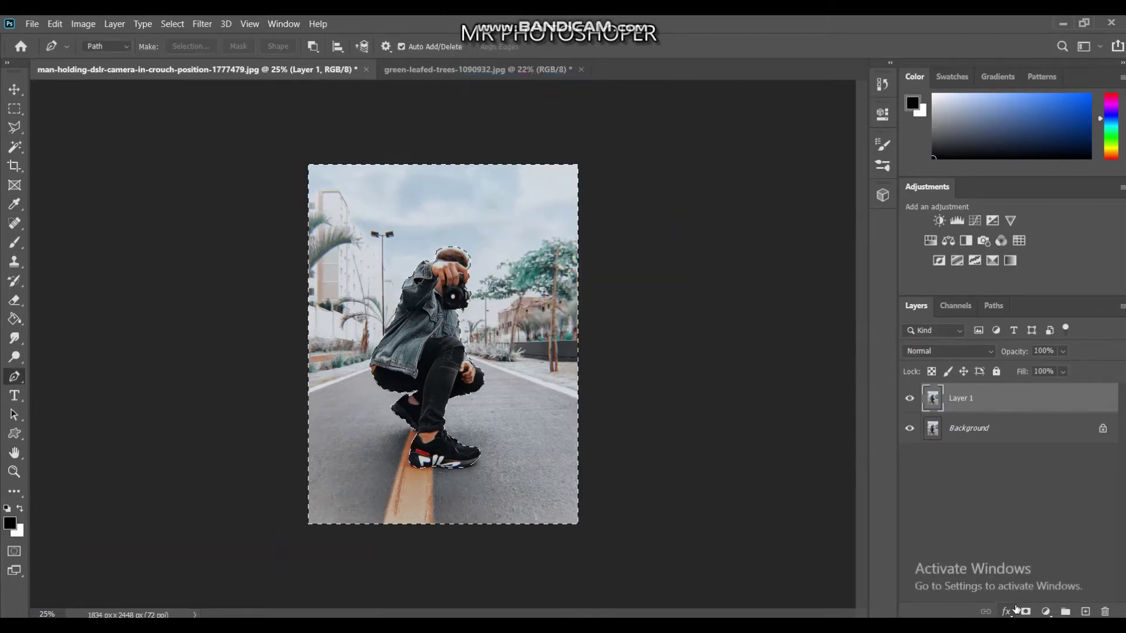
{"action": "left_click", "coordinate": [1024, 611]}
- Redo Layer 1's mask and hide the Background to show the man cut out
{"action": "left_click", "coordinate": [909, 428]}
{"action": "left_click", "coordinate": [909, 428]}
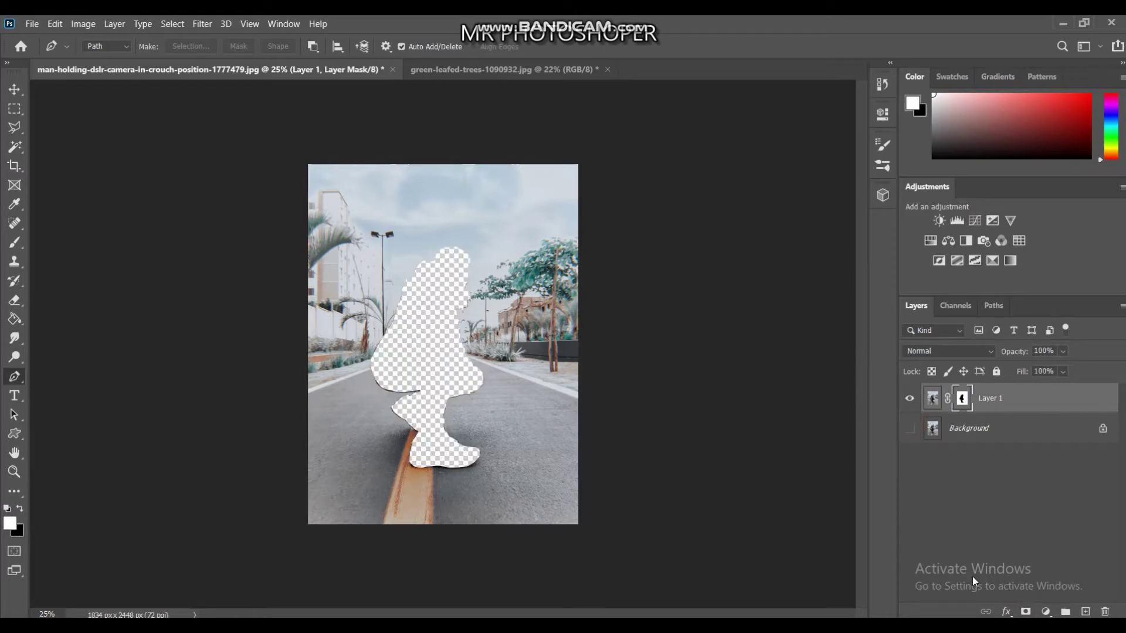
{"action": "key", "text": "ctrl+z"}
{"action": "key", "text": "ctrl+z"}
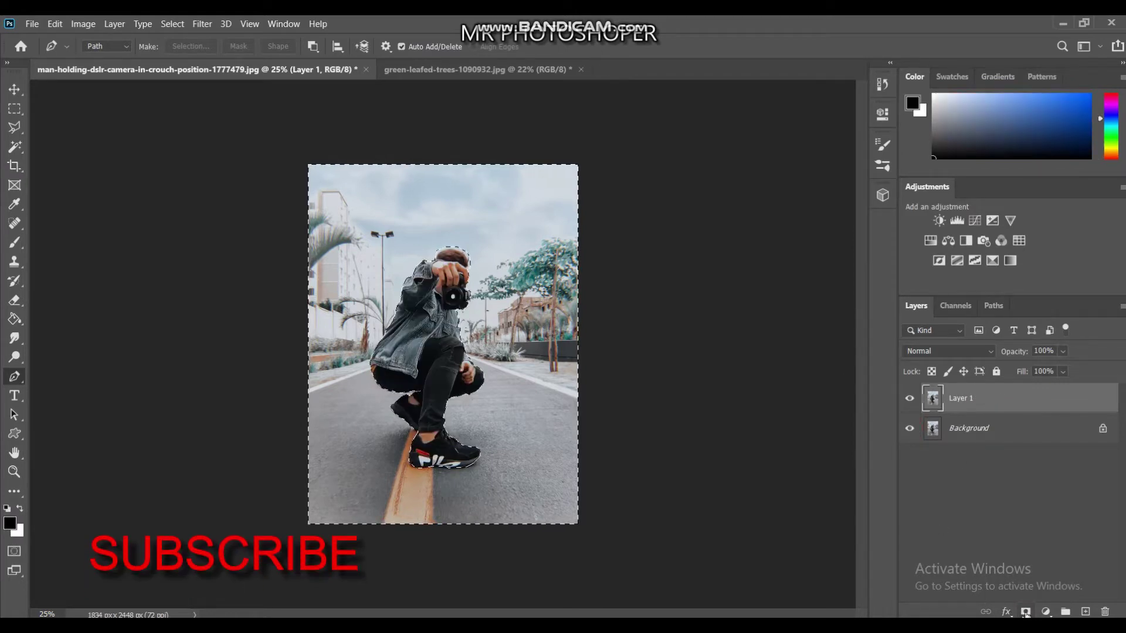
{"action": "left_click", "coordinate": [1024, 612]}
{"action": "left_click", "coordinate": [909, 428]}
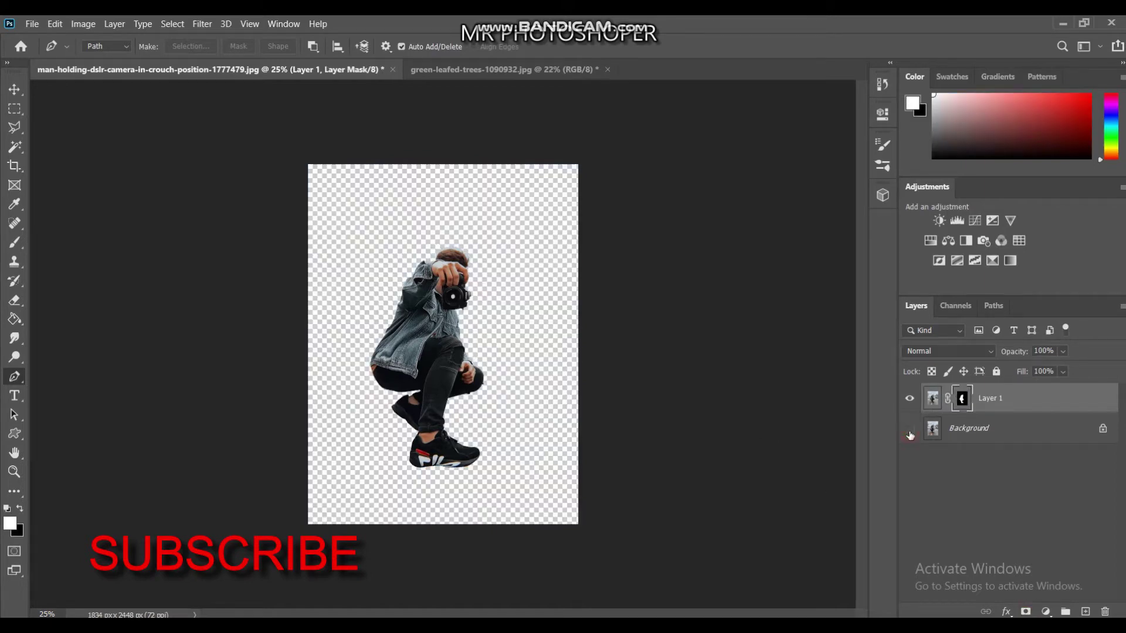
- Zoom to 200% on the cut-out man
{"action": "key", "text": "ctrl+plus"}
{"action": "key", "text": "ctrl+plus"}
{"action": "key", "text": "ctrl+plus"}
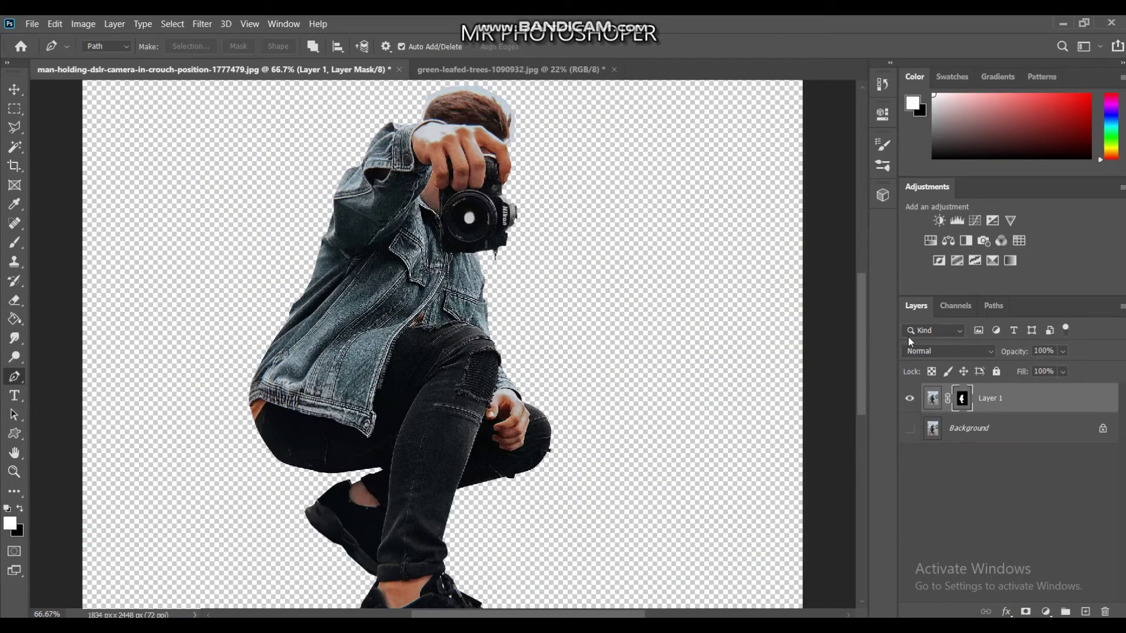
{"action": "left_click_drag", "start_coordinate": [863, 324], "coordinate": [859, 283]}
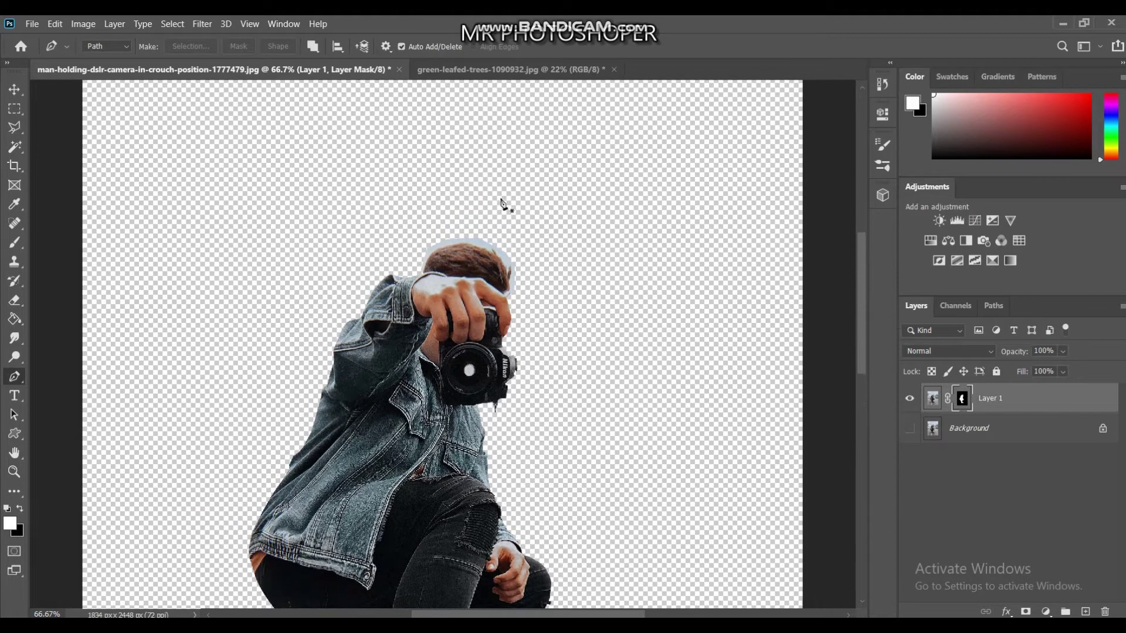
{"action": "key", "text": "ctrl+plus"}
{"action": "key", "text": "ctrl+plus"}
{"action": "left_click_drag", "start_coordinate": [855, 289], "coordinate": [857, 249]}
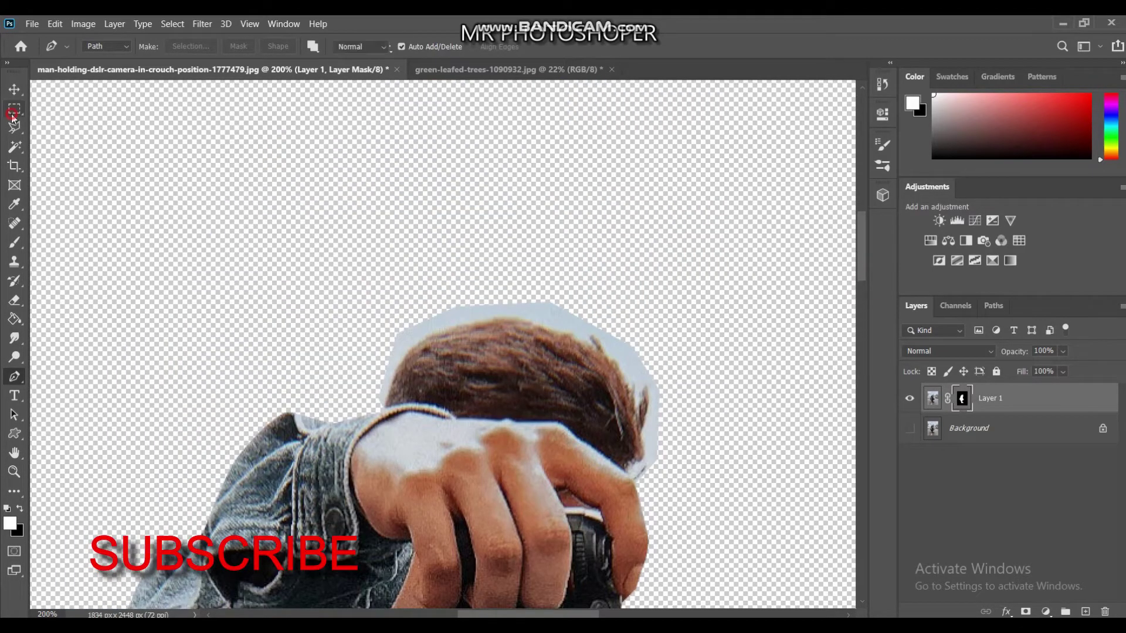
- Marquee the area around the head, then Color Range-select the pale fringe at fuzziness 82
{"action": "left_click", "coordinate": [13, 111]}
{"action": "left_click_drag", "start_coordinate": [287, 238], "coordinate": [714, 497]}
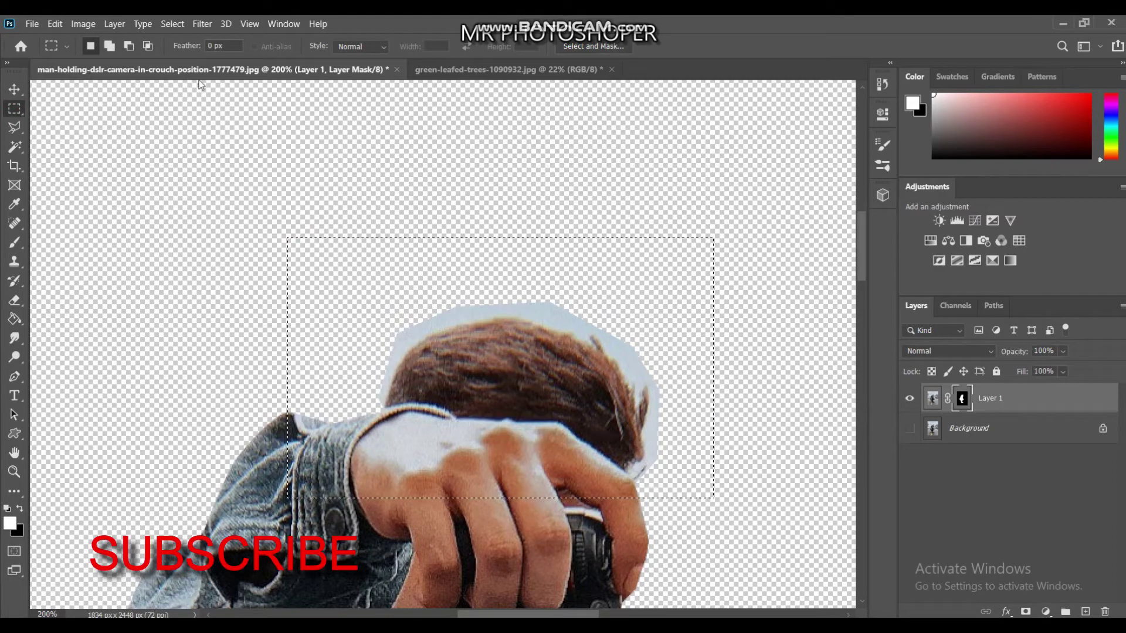
{"action": "left_click", "coordinate": [172, 23]}
{"action": "left_click", "coordinate": [188, 156]}
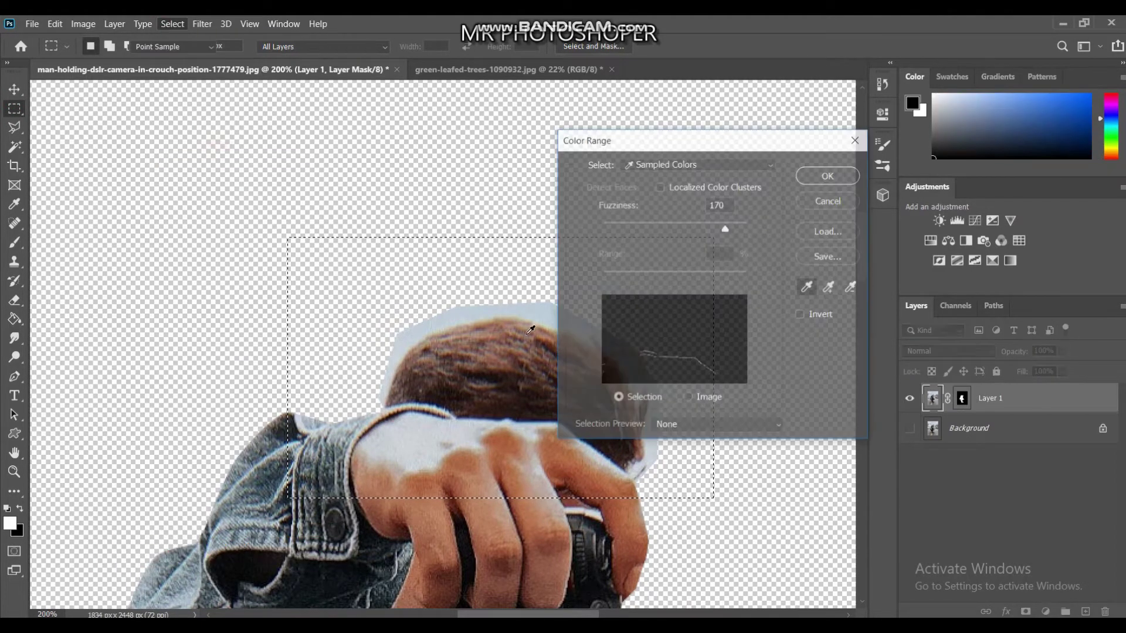
{"action": "left_click", "coordinate": [808, 200]}
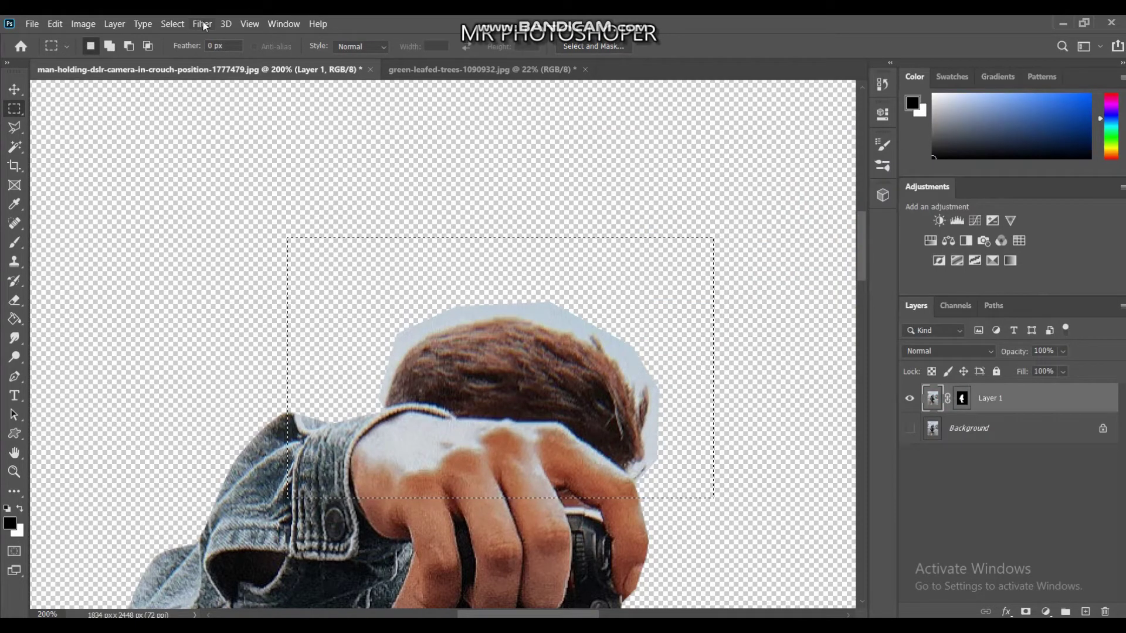
{"action": "left_click", "coordinate": [173, 23]}
{"action": "left_click", "coordinate": [194, 156]}
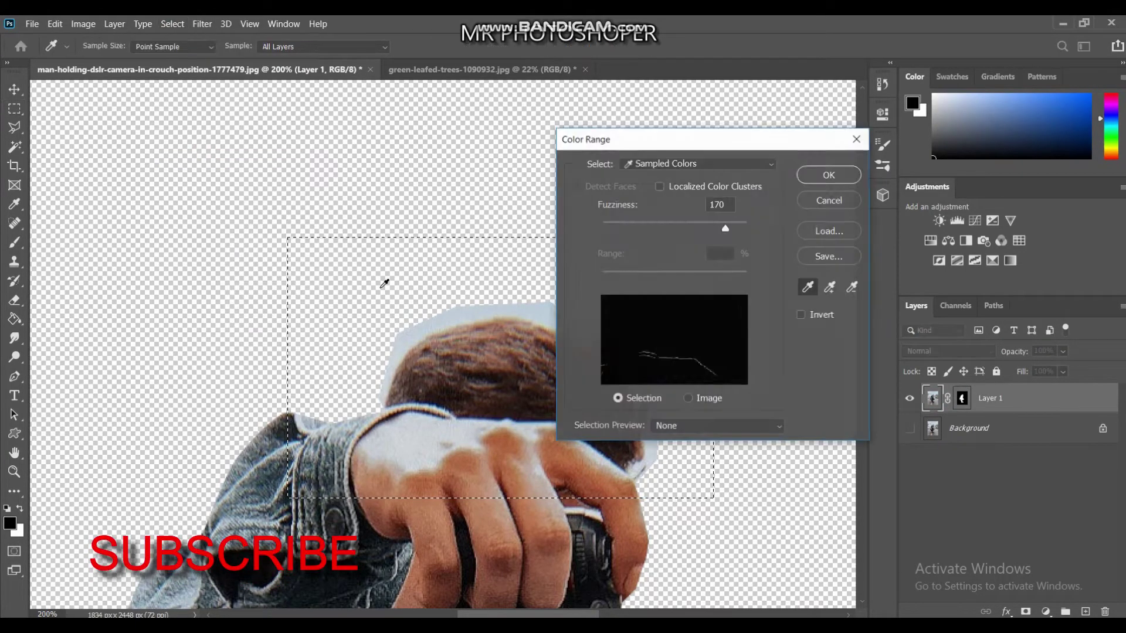
{"action": "left_click", "coordinate": [427, 318]}
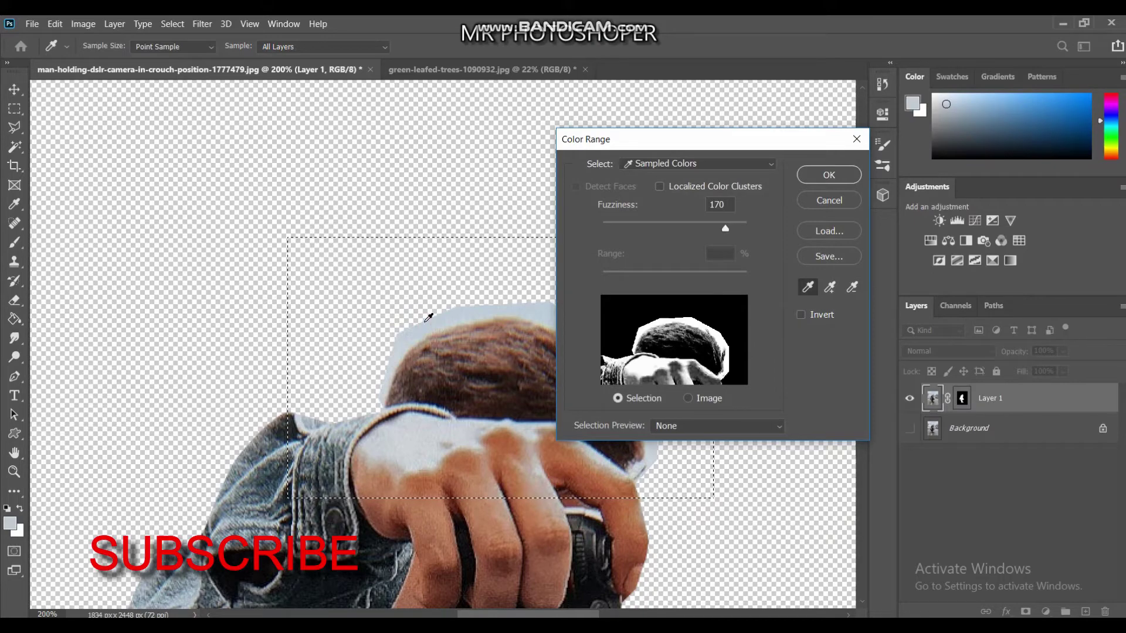
{"action": "left_click", "coordinate": [663, 224]}
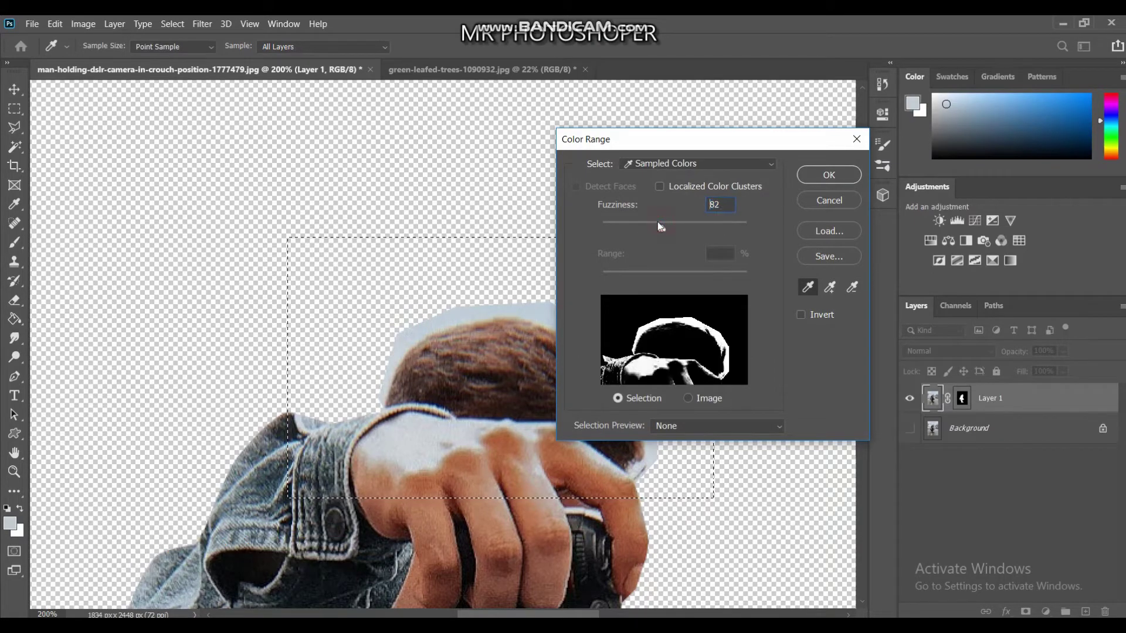
{"action": "key", "text": "Return"}
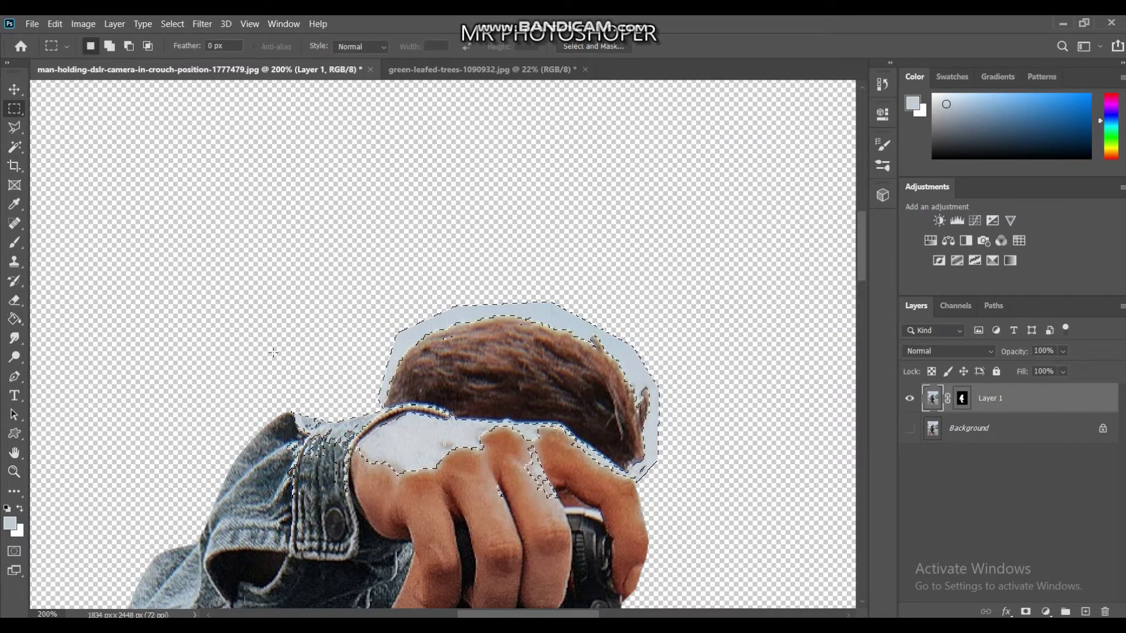
- Set up the Brush with swapped dark colours and a size of 70
{"action": "left_click", "coordinate": [15, 242]}
{"action": "key", "text": "x"}
{"action": "left_click", "coordinate": [18, 531]}
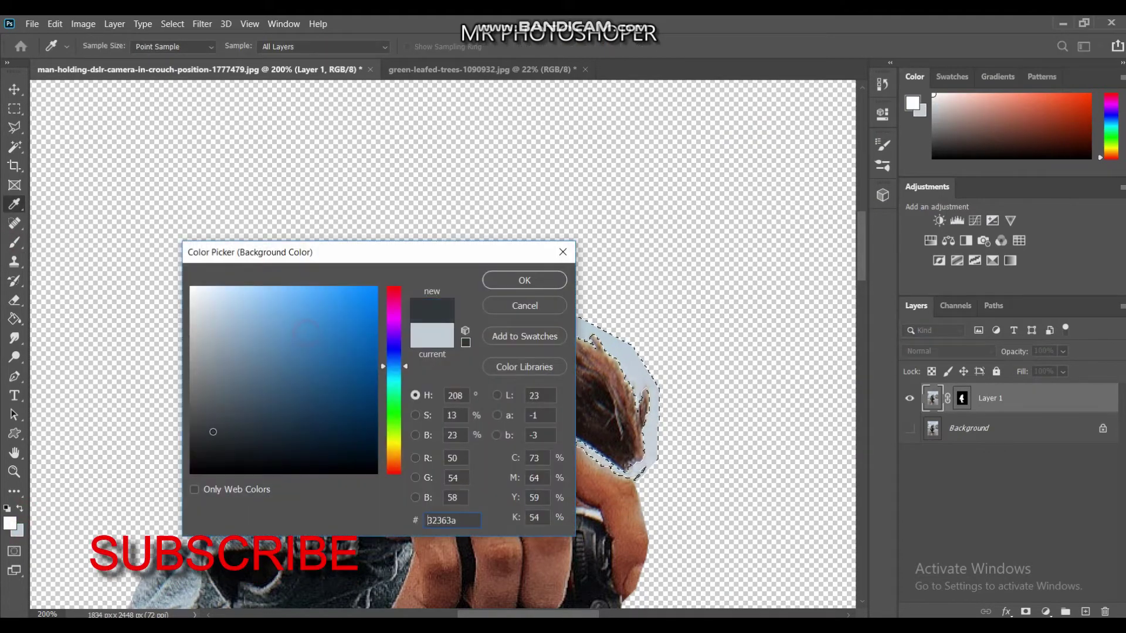
{"action": "left_click", "coordinate": [524, 280]}
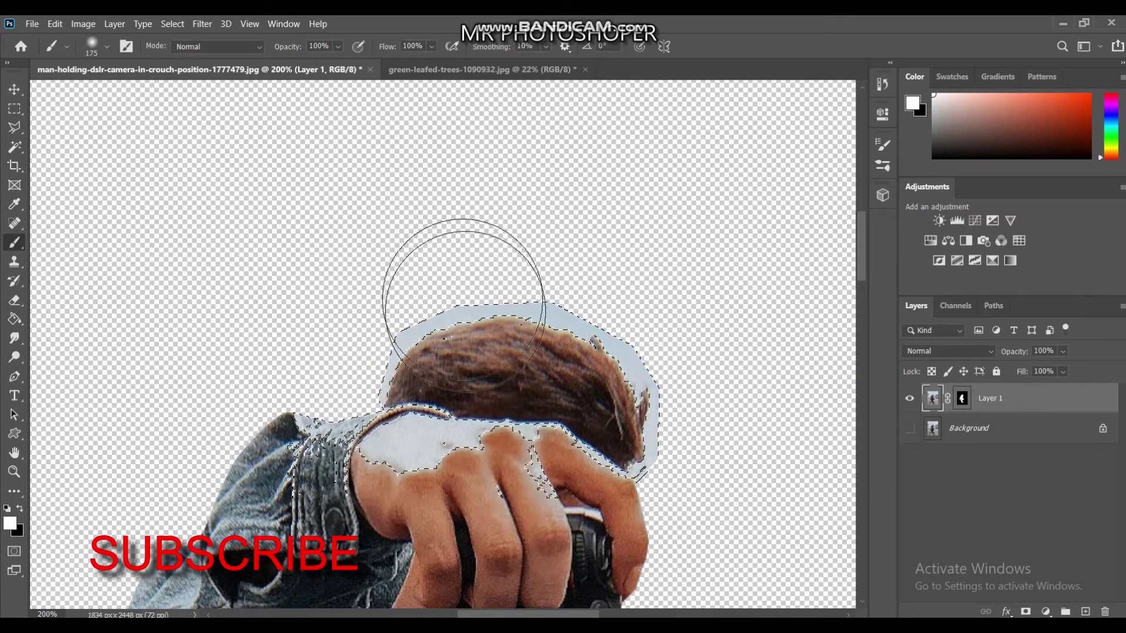
{"action": "left_click_drag", "start_coordinate": [465, 308], "coordinate": [643, 324]}
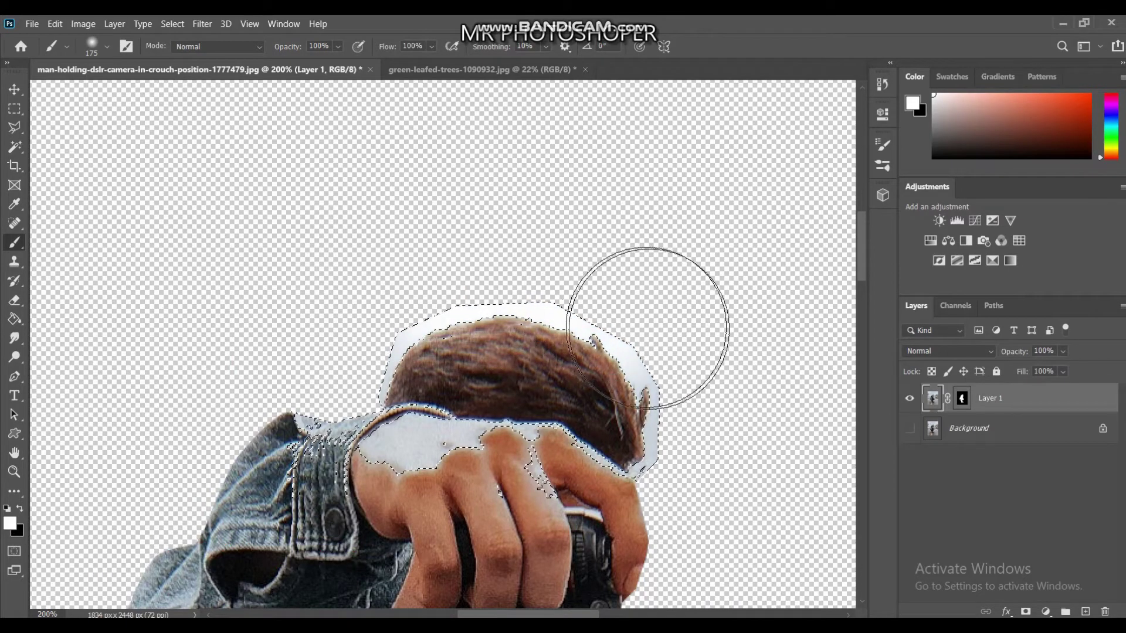
{"action": "key", "text": "bracketleft"}
{"action": "key", "text": "bracketleft"}
{"action": "key", "text": "bracketleft"}
{"action": "key", "text": "bracketleft"}
{"action": "key", "text": "bracketleft"}
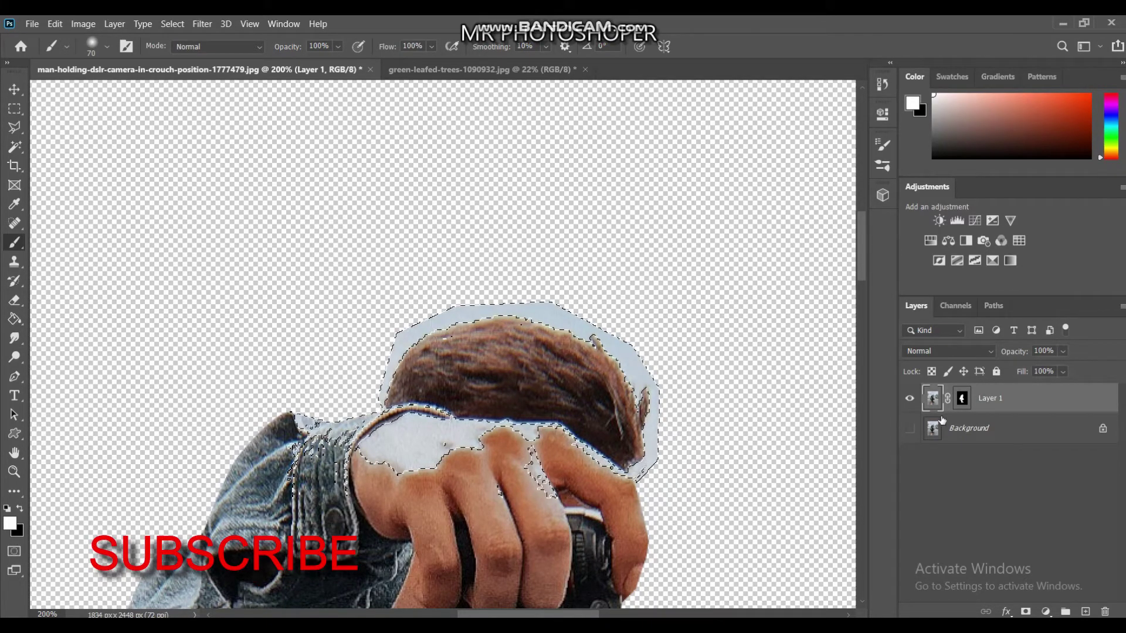
- On Layer 1's mask, paint black over the halo at the hair's left, top and upper right
{"action": "left_click", "coordinate": [963, 399]}
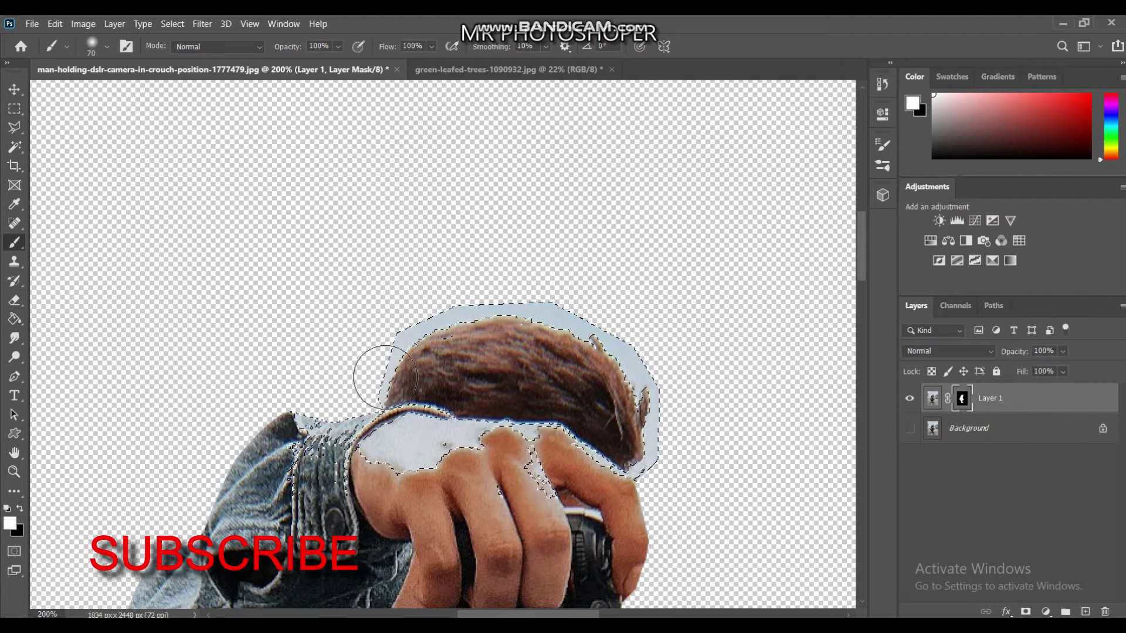
{"action": "left_click", "coordinate": [906, 401]}
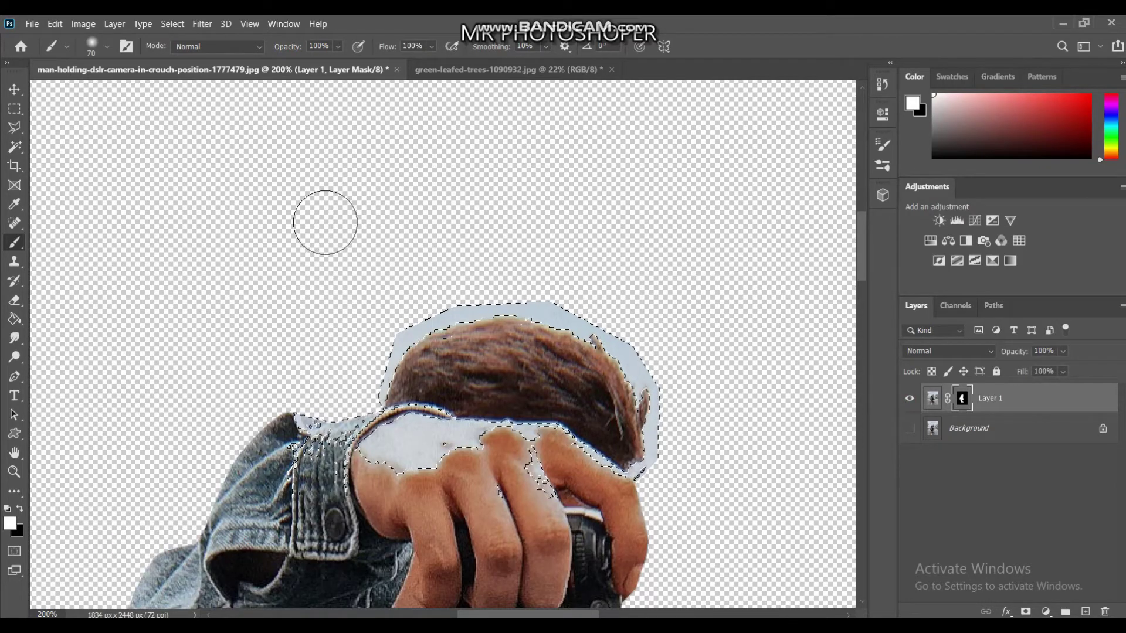
{"action": "left_click", "coordinate": [20, 509]}
{"action": "left_click_drag", "start_coordinate": [377, 364], "coordinate": [484, 318]}
{"action": "left_click_drag", "start_coordinate": [618, 346], "coordinate": [642, 394]}
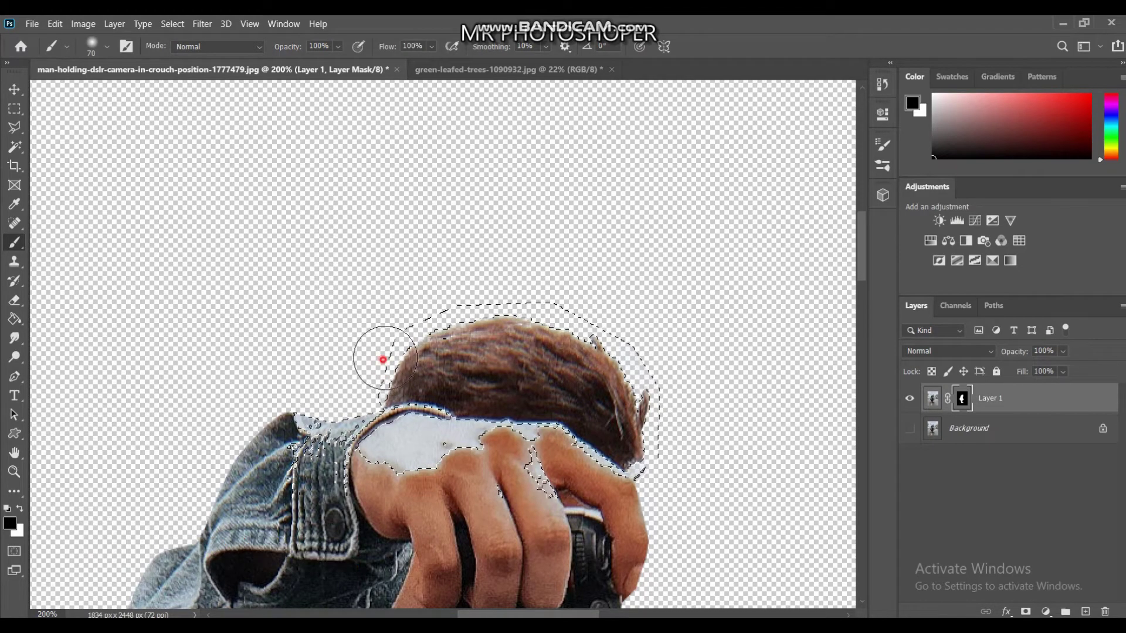
{"action": "left_click", "coordinate": [14, 109]}
- Deselect, zoom out to 33.3% and drag the photographer into the forest road photo
{"action": "left_click", "coordinate": [88, 135]}
{"action": "left_click", "coordinate": [14, 89]}
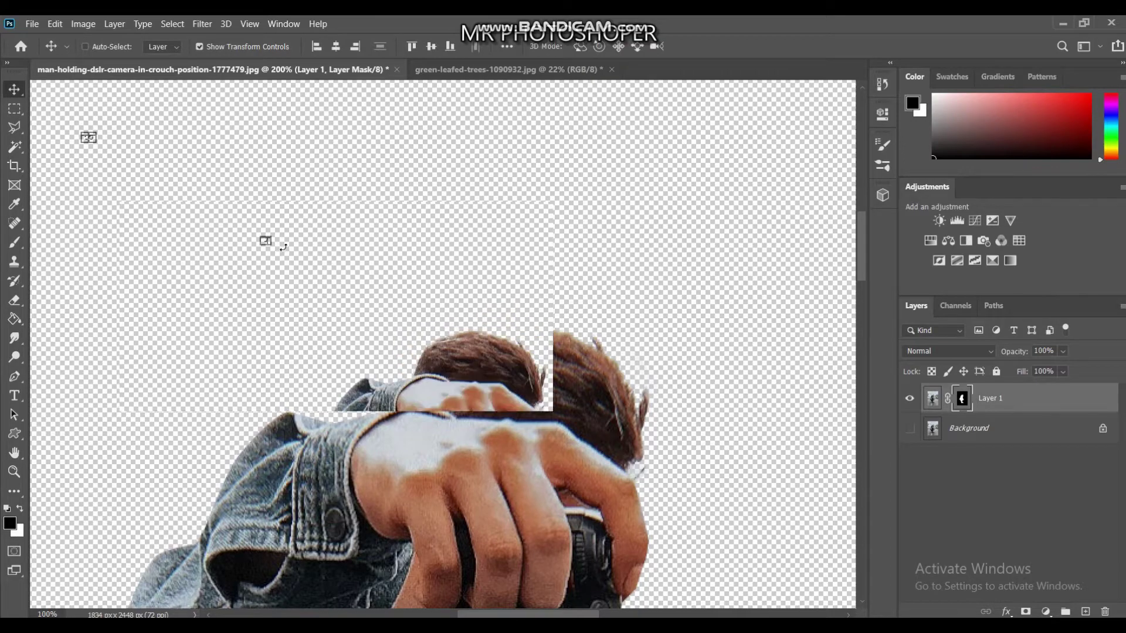
{"action": "key", "text": "ctrl+minus"}
{"action": "key", "text": "ctrl+minus"}
{"action": "left_click", "coordinate": [14, 109]}
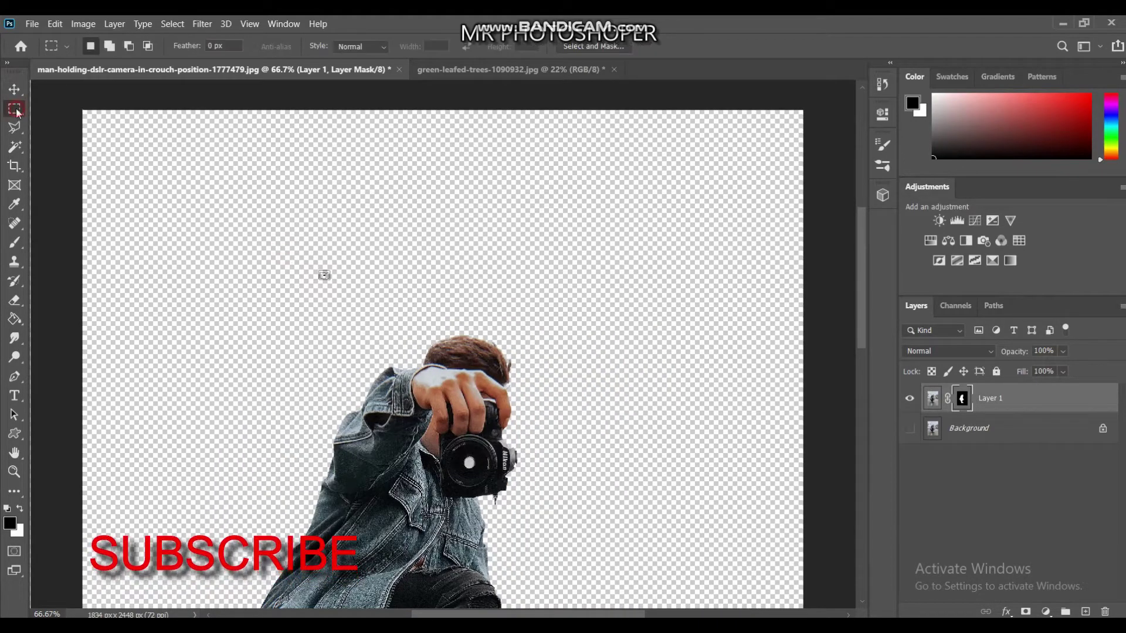
{"action": "left_click", "coordinate": [12, 91]}
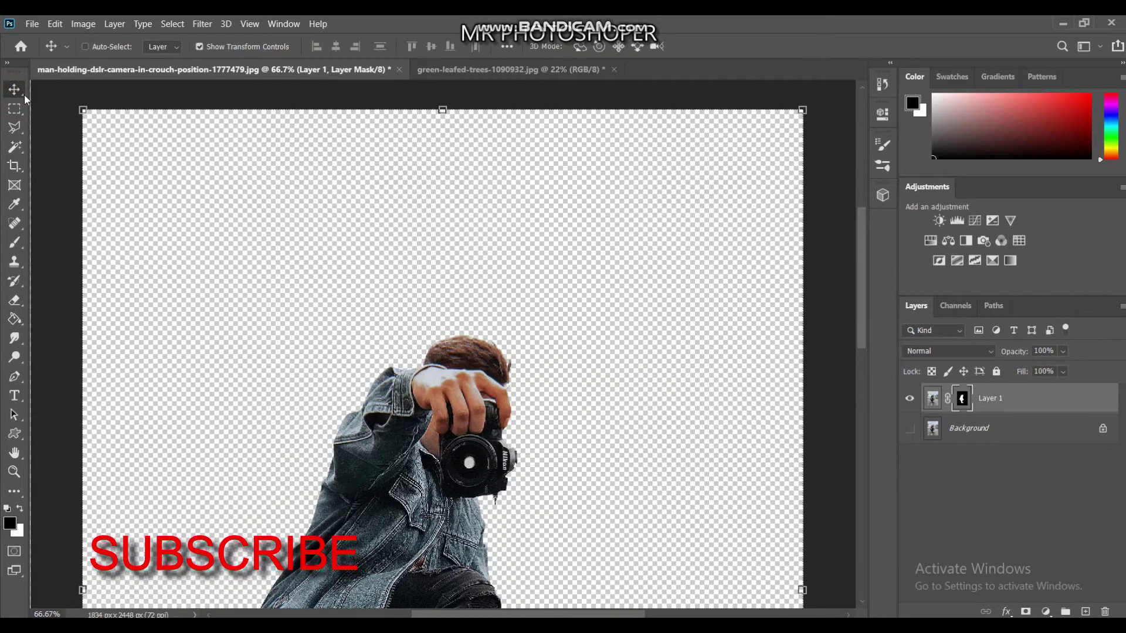
{"action": "key", "text": "ctrl+minus"}
{"action": "key", "text": "ctrl+minus"}
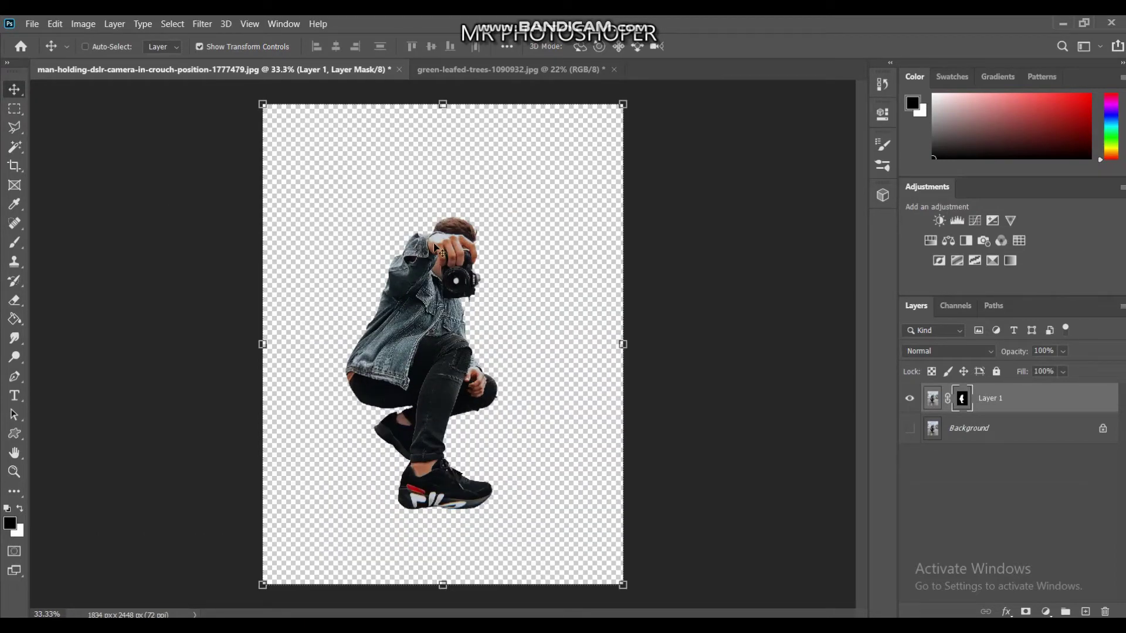
{"action": "left_click_drag", "start_coordinate": [453, 396], "coordinate": [482, 364]}
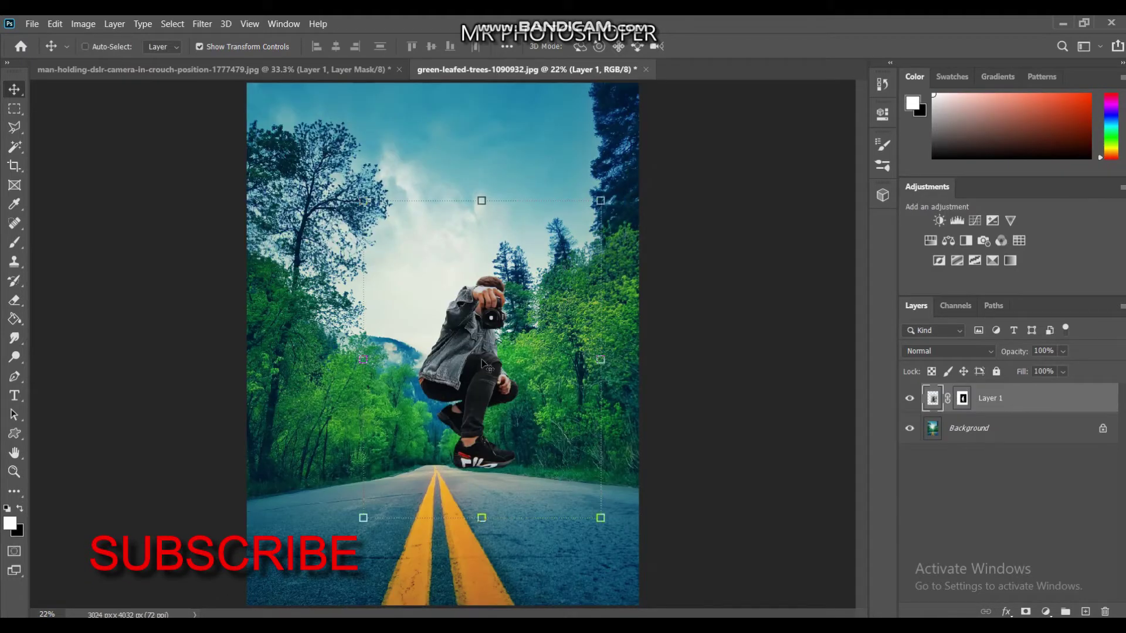
- Scale the photographer to about 169% and place him over the road's yellow lines
{"action": "left_click_drag", "start_coordinate": [471, 370], "coordinate": [447, 417]}
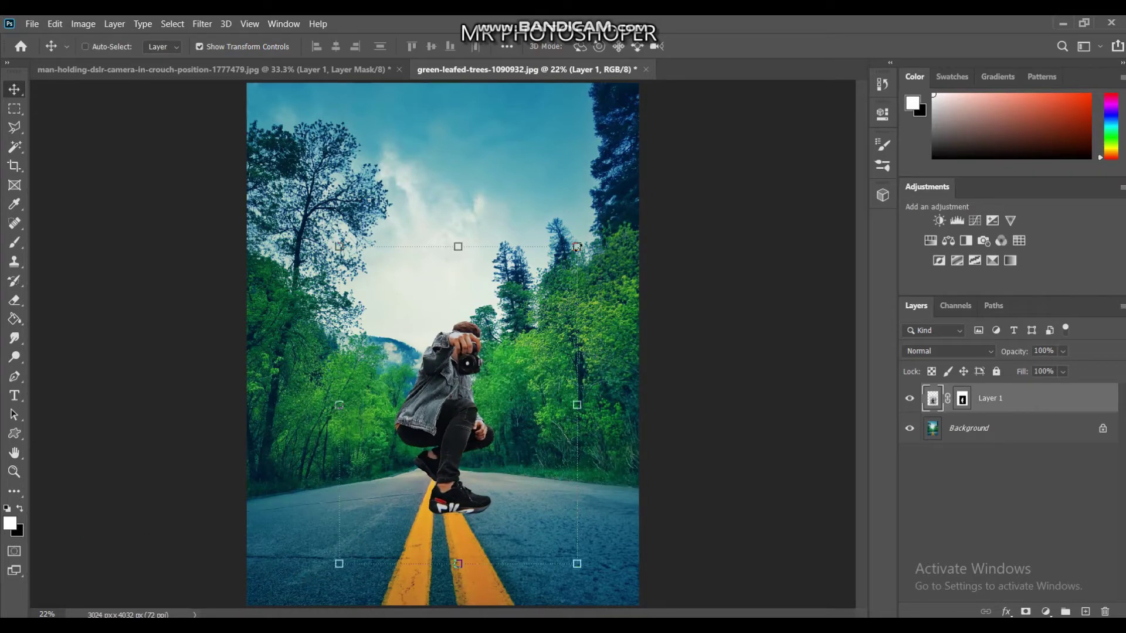
{"action": "left_click_drag", "start_coordinate": [577, 247], "coordinate": [668, 121]}
{"action": "left_click_drag", "start_coordinate": [505, 398], "coordinate": [453, 462]}
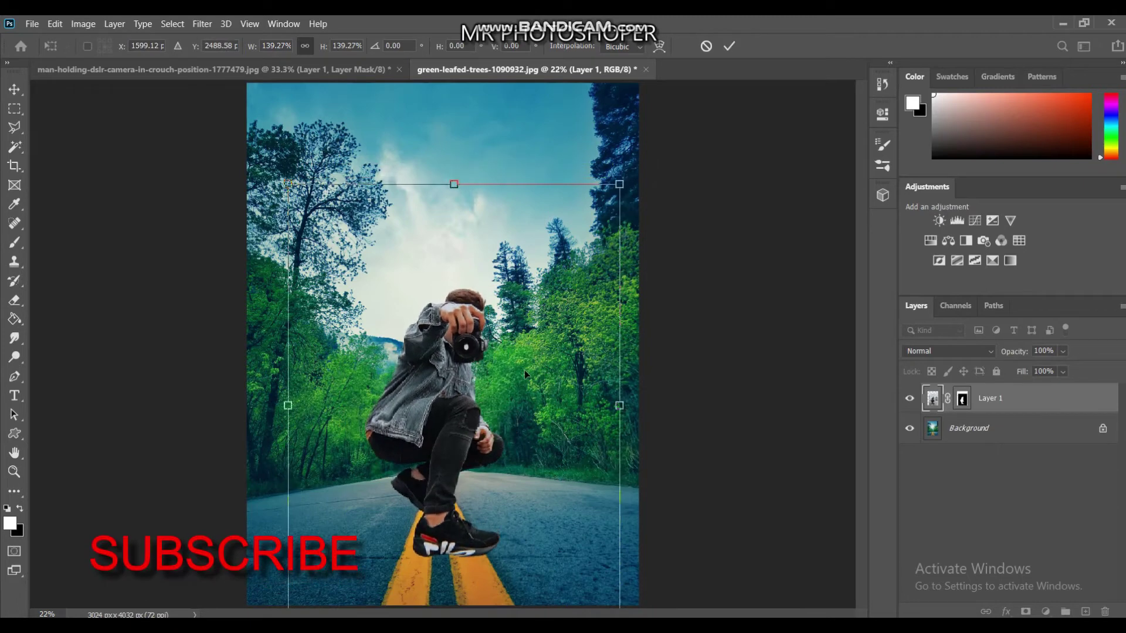
{"action": "left_click_drag", "start_coordinate": [623, 179], "coordinate": [661, 125]}
{"action": "left_click_drag", "start_coordinate": [490, 331], "coordinate": [467, 347]}
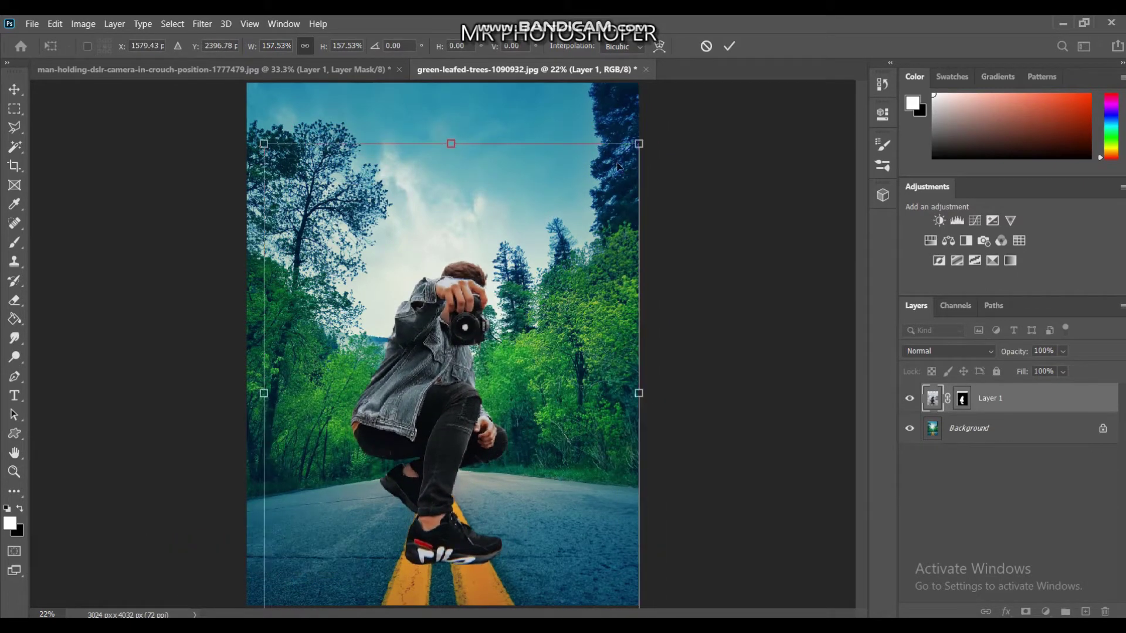
{"action": "left_click_drag", "start_coordinate": [643, 138], "coordinate": [668, 103]}
{"action": "left_click_drag", "start_coordinate": [487, 359], "coordinate": [470, 371]}
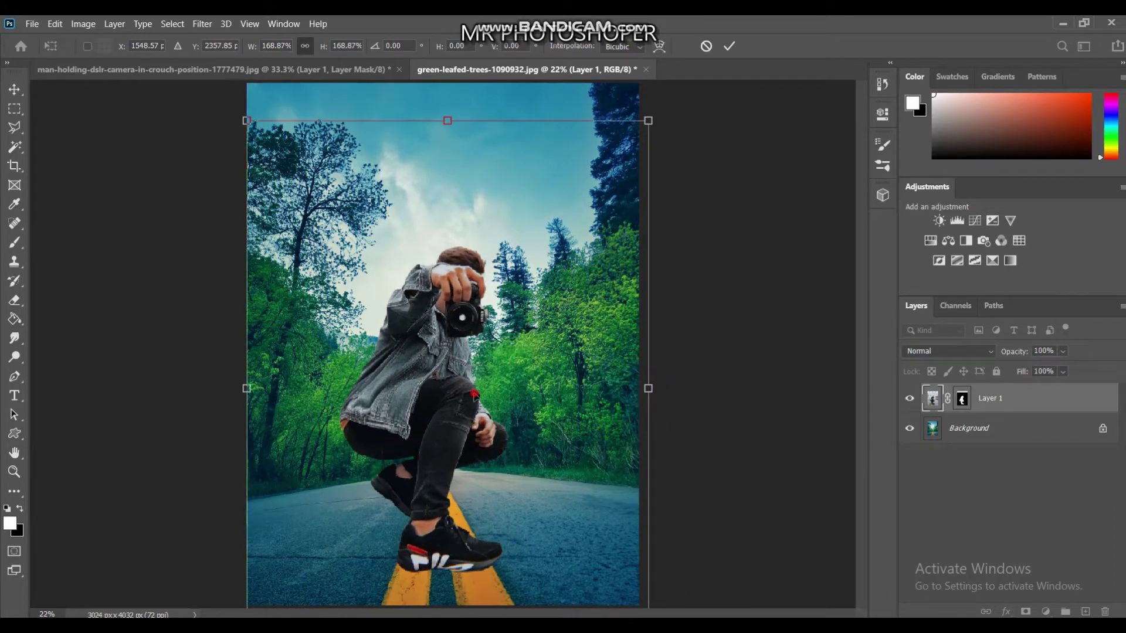
{"action": "left_click_drag", "start_coordinate": [475, 397], "coordinate": [481, 397]}
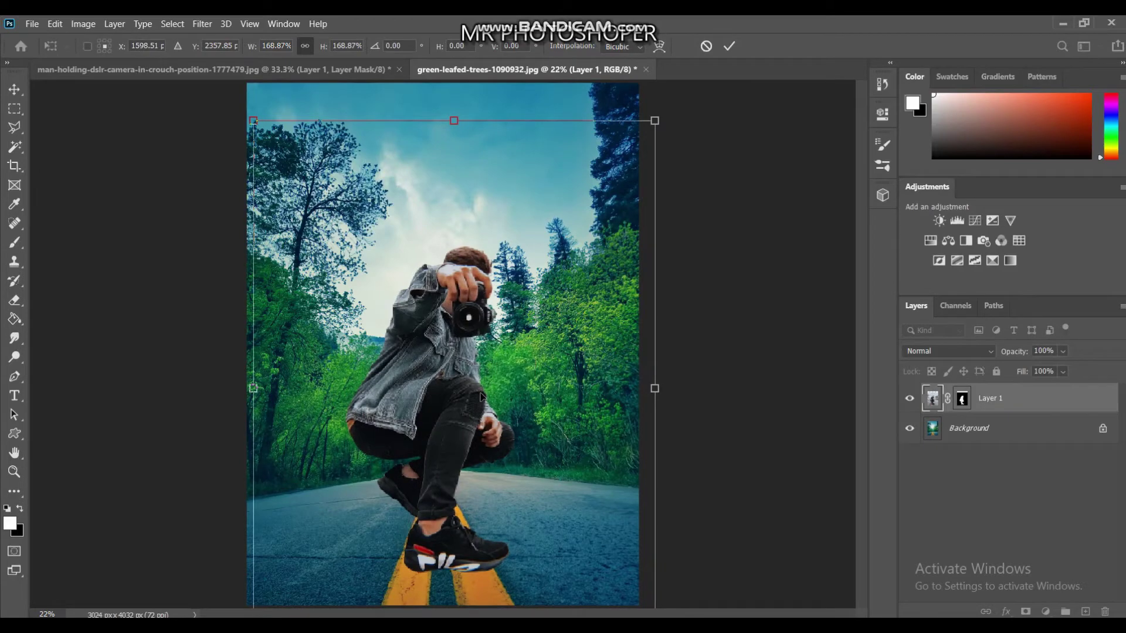
{"action": "key", "text": "Return"}
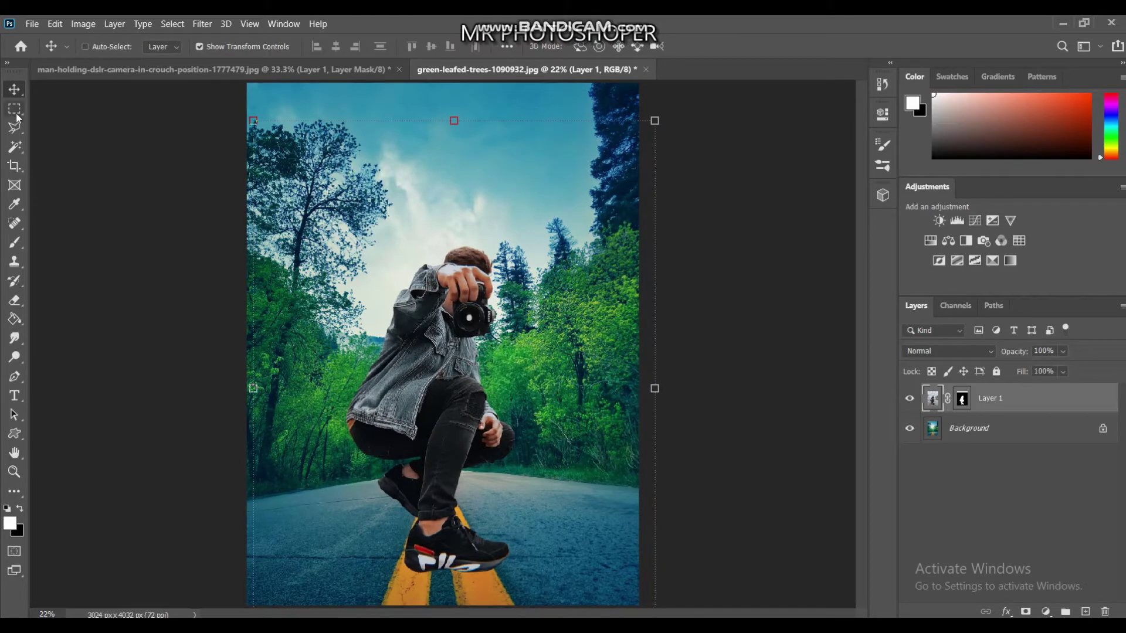
- Zoom in on the photographer and duplicate Layer 1 as Layer 1 copy
{"action": "left_click", "coordinate": [14, 109]}
{"action": "key", "text": "ctrl+plus"}
{"action": "key", "text": "ctrl+plus"}
{"action": "key", "text": "ctrl+plus"}
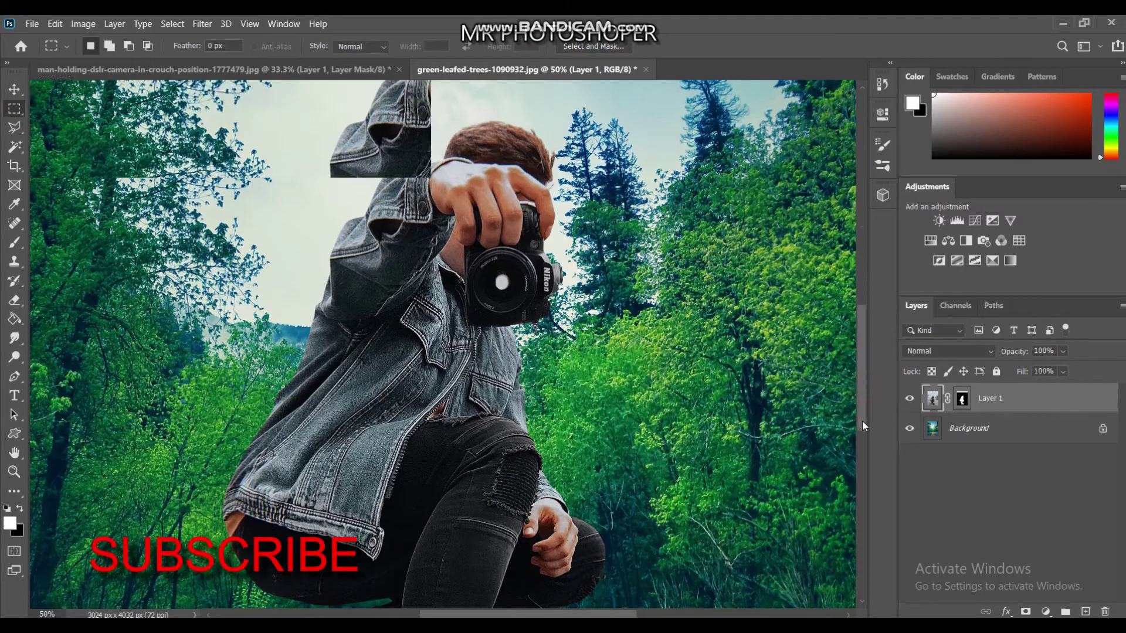
{"action": "left_click_drag", "start_coordinate": [862, 389], "coordinate": [867, 484]}
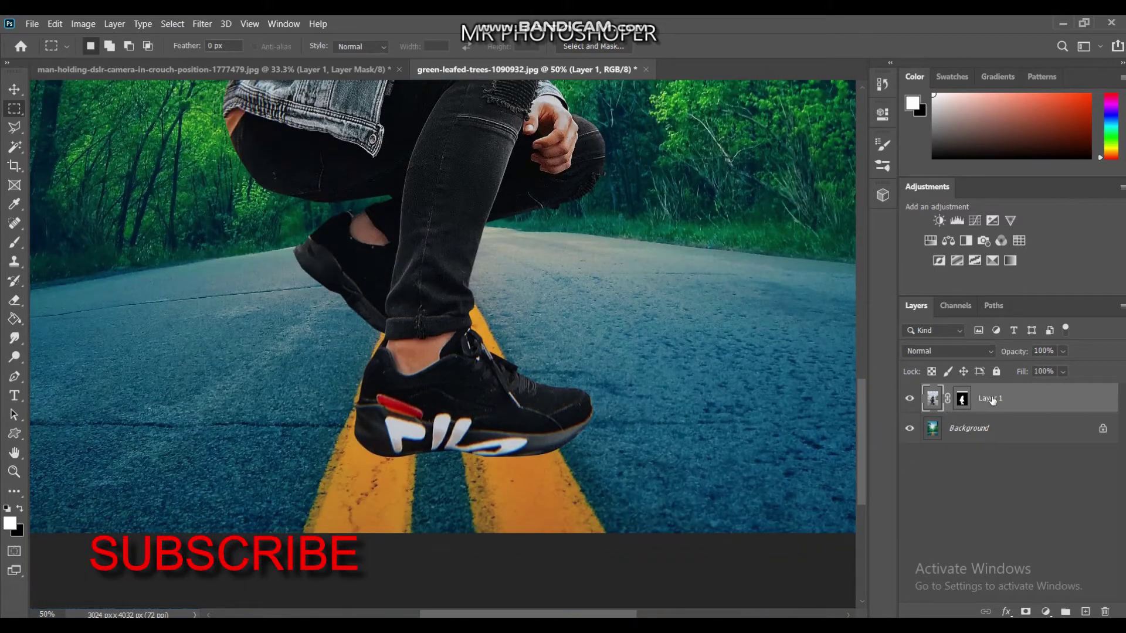
{"action": "key", "text": "ctrl+j"}
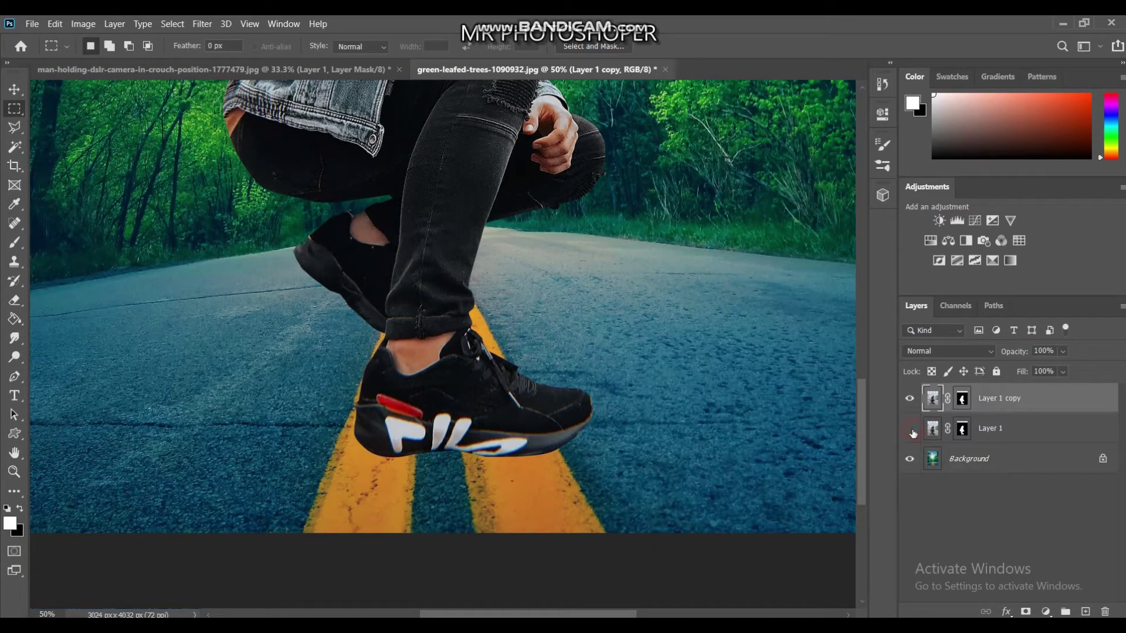
- Hide Layer 1, duplicate the Background, and move Background copy above Layer 1
{"action": "left_click", "coordinate": [941, 452]}
{"action": "key", "text": "ctrl+j"}
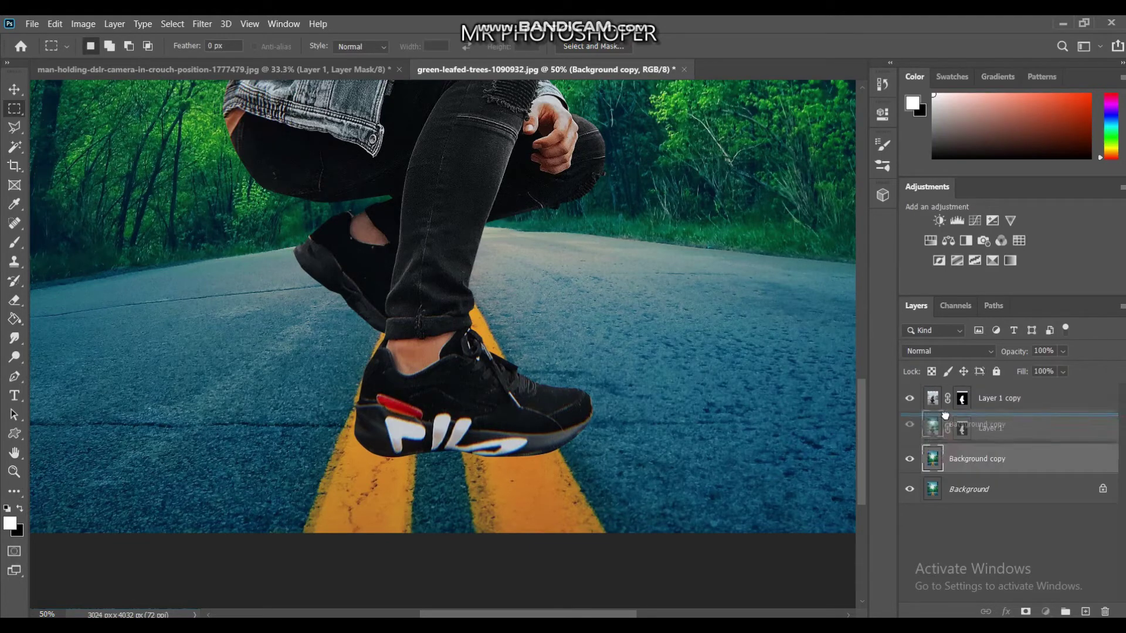
{"action": "left_click_drag", "start_coordinate": [976, 459], "coordinate": [976, 414]}
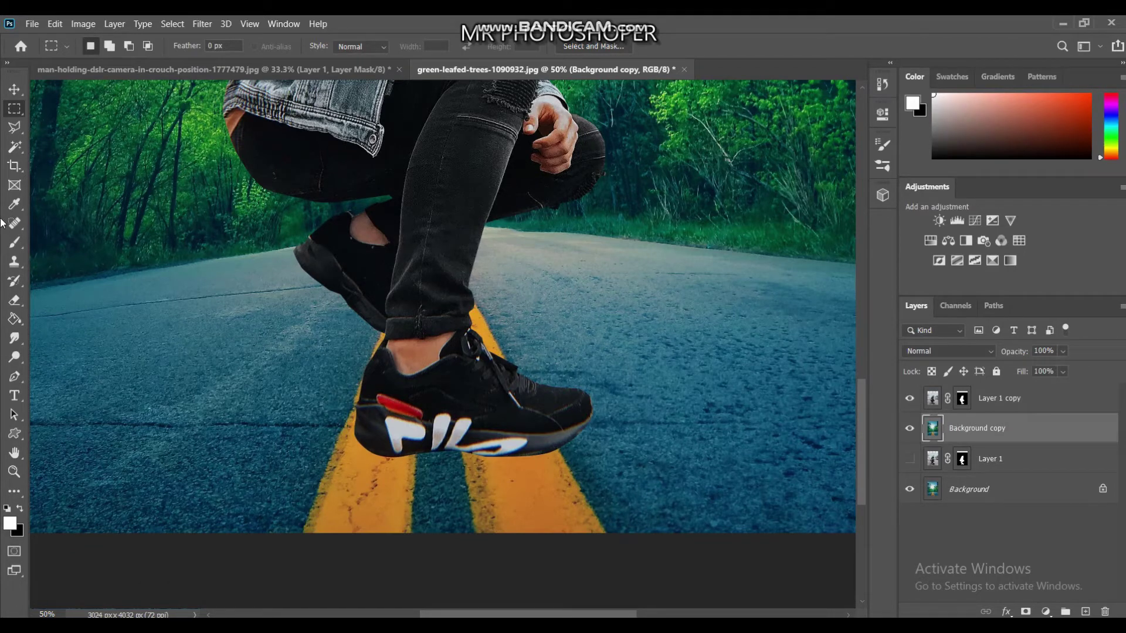
- On a new Layer 2, paint a black 400 px shadow under the front shoe
{"action": "left_click", "coordinate": [11, 247]}
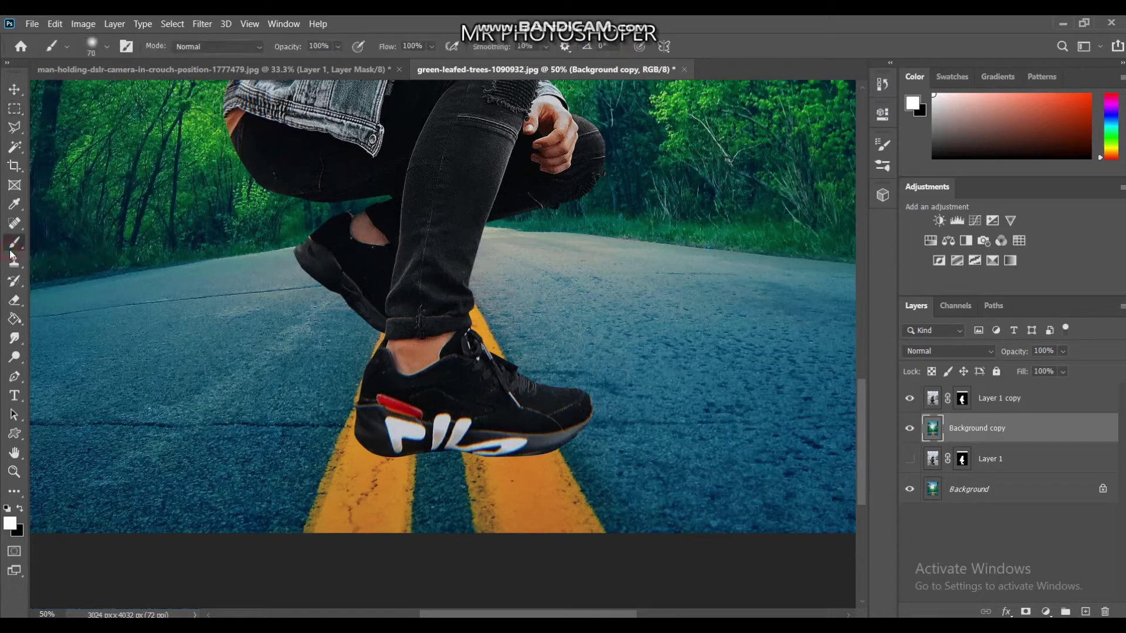
{"action": "left_click", "coordinate": [23, 509]}
{"action": "left_click", "coordinate": [1085, 611]}
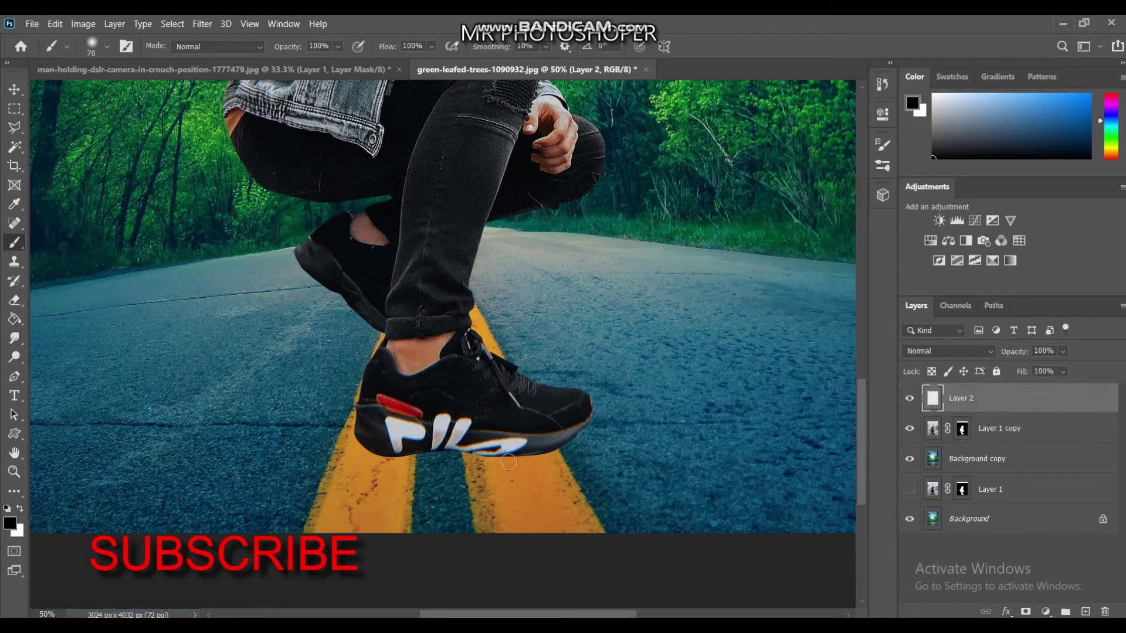
{"action": "key", "text": "bracketright"}
{"action": "key", "text": "bracketright"}
{"action": "key", "text": "bracketright"}
{"action": "key", "text": "bracketleft"}
{"action": "left_click_drag", "start_coordinate": [548, 452], "coordinate": [345, 434]}
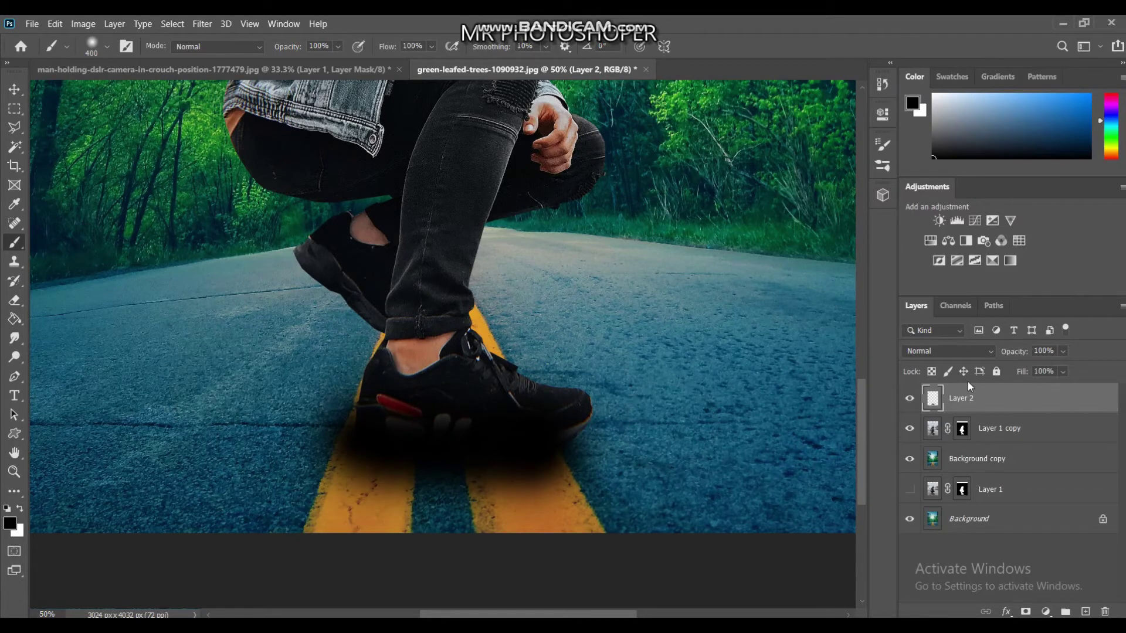
{"action": "mouse_move", "coordinate": [969, 388]}
{"action": "left_mouse_down"}
{"action": "mouse_move", "coordinate": [984, 424]}
{"action": "mouse_move", "coordinate": [985, 396]}
{"action": "left_mouse_up"}
{"action": "left_click", "coordinate": [202, 23]}
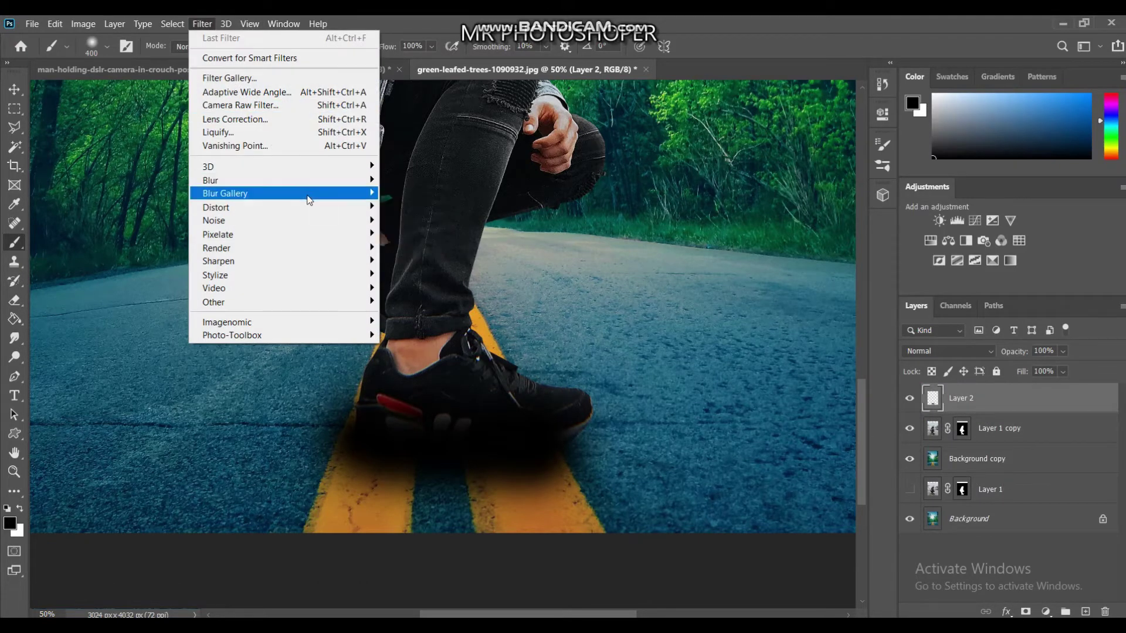
- Apply a 25 px Field Blur to the shadow and keep Layer 2 beneath Layer 1 copy
{"action": "mouse_move", "coordinate": [225, 192]}
{"action": "left_click", "coordinate": [410, 192]}
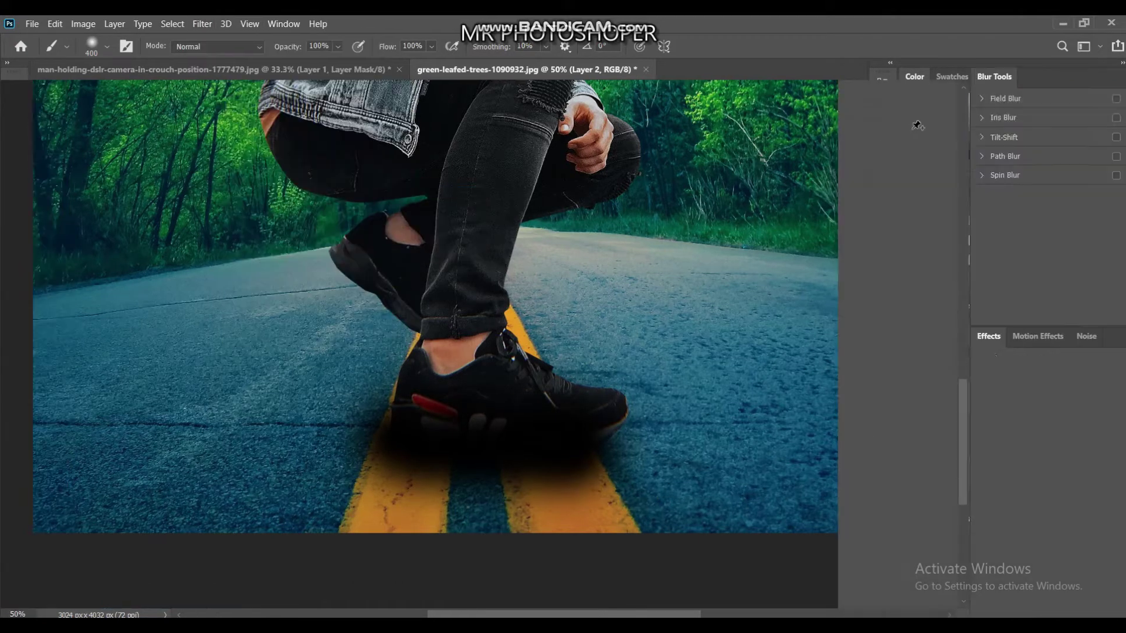
{"action": "left_click_drag", "start_coordinate": [1029, 136], "coordinate": [1033, 136]}
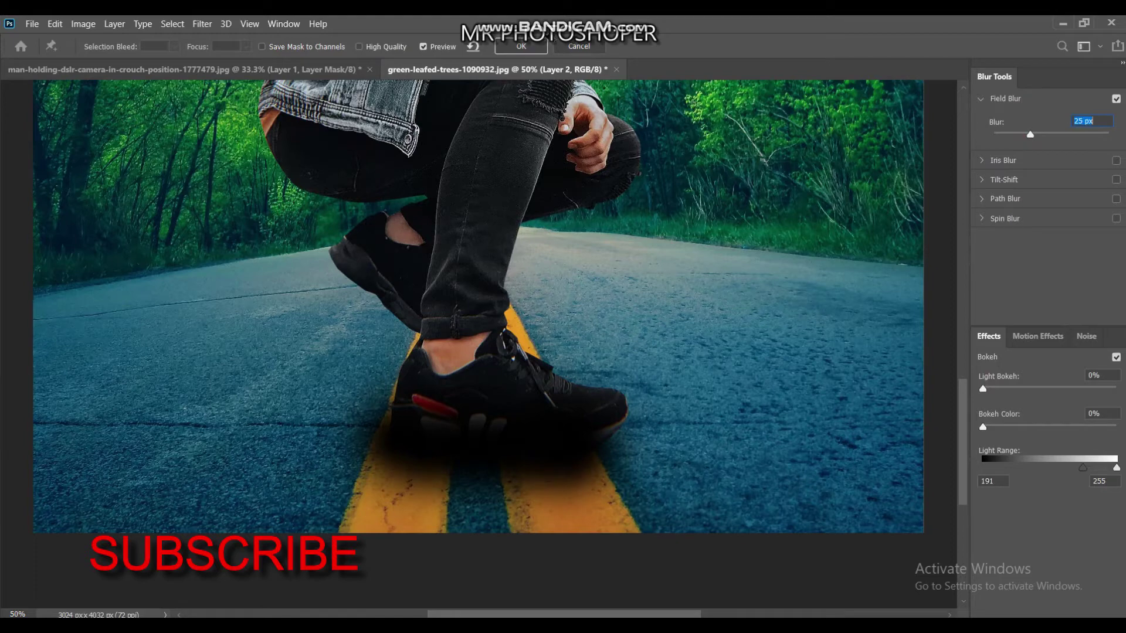
{"action": "left_click", "coordinate": [538, 52]}
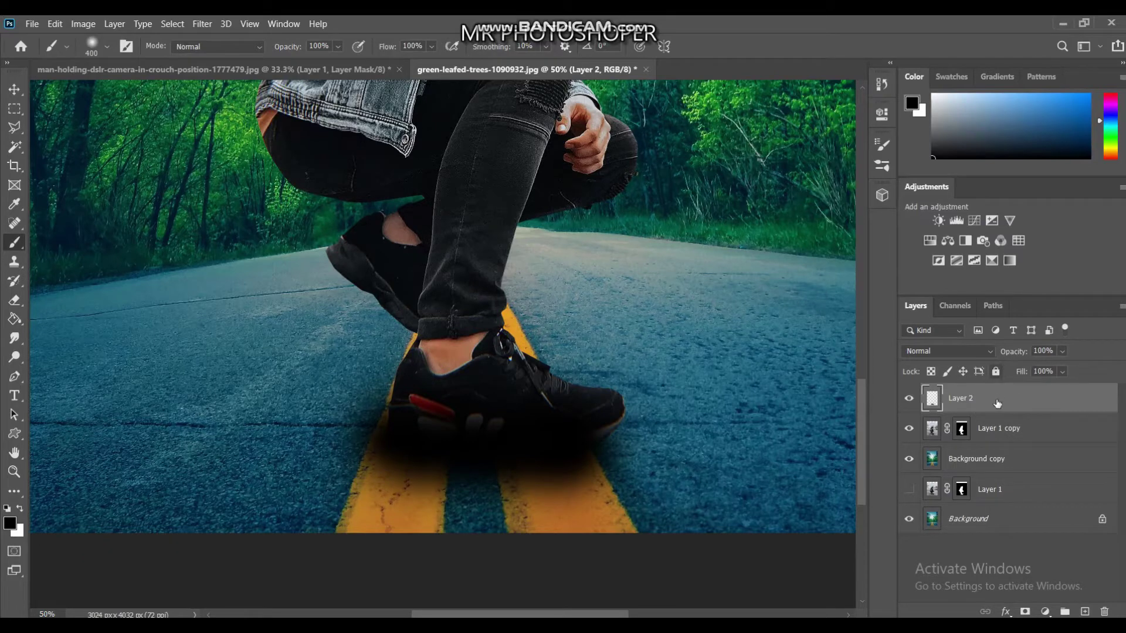
{"action": "left_click_drag", "start_coordinate": [997, 399], "coordinate": [991, 445]}
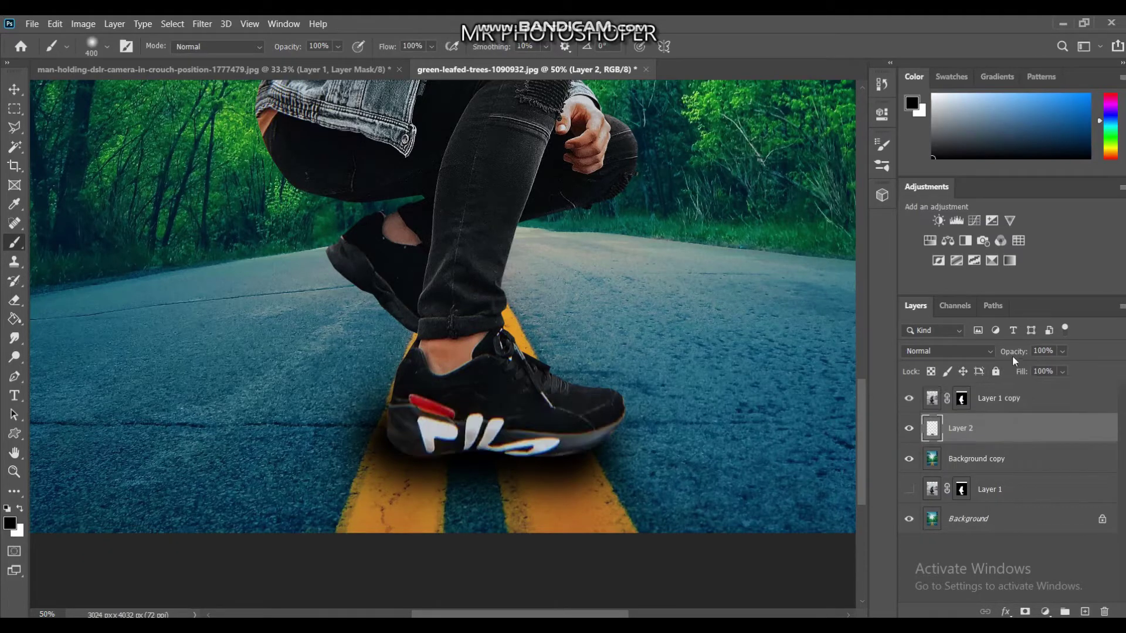
- Set Layer 2 to 79% opacity and erase parts of it around the road with a 700 px eraser
{"action": "mouse_move", "coordinate": [1006, 354]}
{"action": "left_mouse_down"}
{"action": "mouse_move", "coordinate": [962, 356]}
{"action": "mouse_move", "coordinate": [975, 360]}
{"action": "left_mouse_up"}
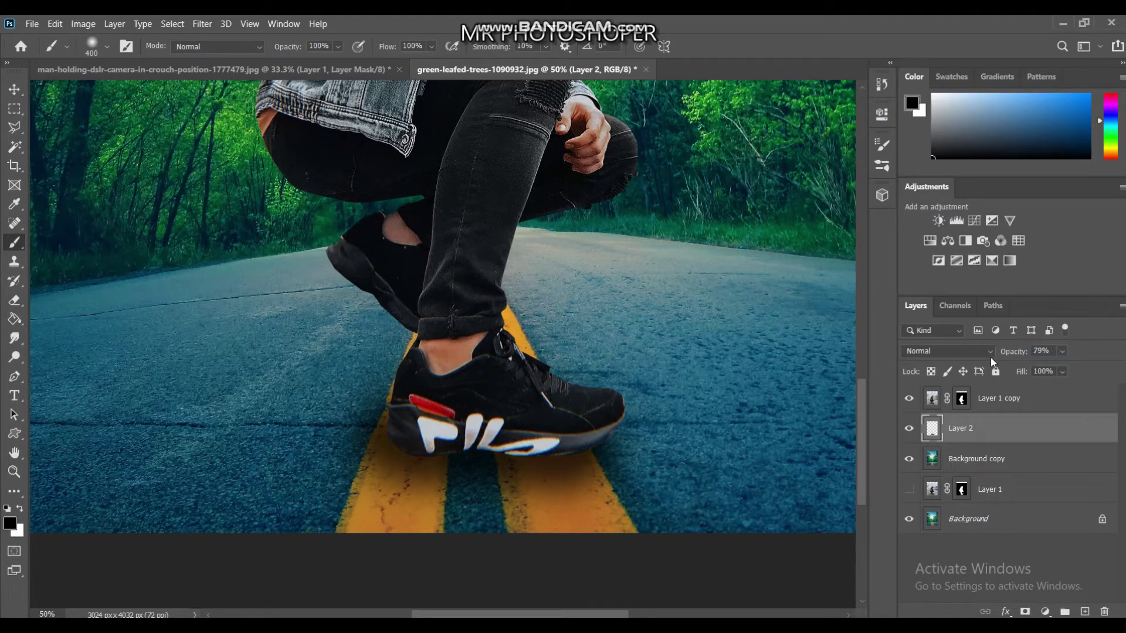
{"action": "left_click", "coordinate": [15, 299]}
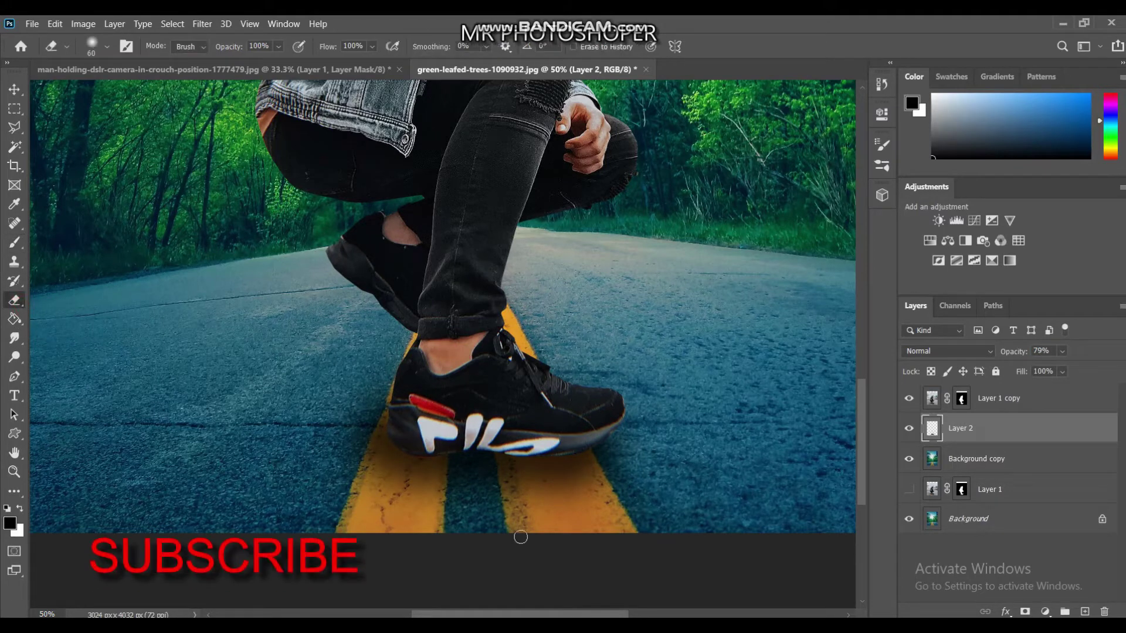
{"action": "key", "text": "bracketright"}
{"action": "key", "text": "bracketright"}
{"action": "key", "text": "bracketright"}
{"action": "key", "text": "bracketright"}
{"action": "key", "text": "bracketright"}
{"action": "key", "text": "bracketright"}
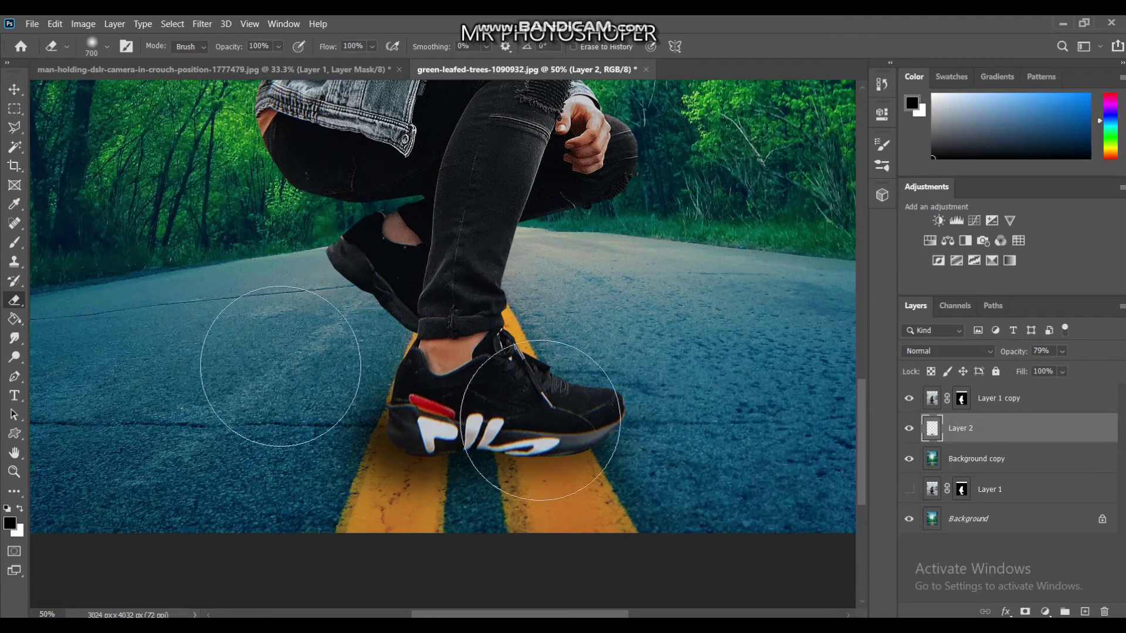
{"action": "left_click", "coordinate": [14, 90]}
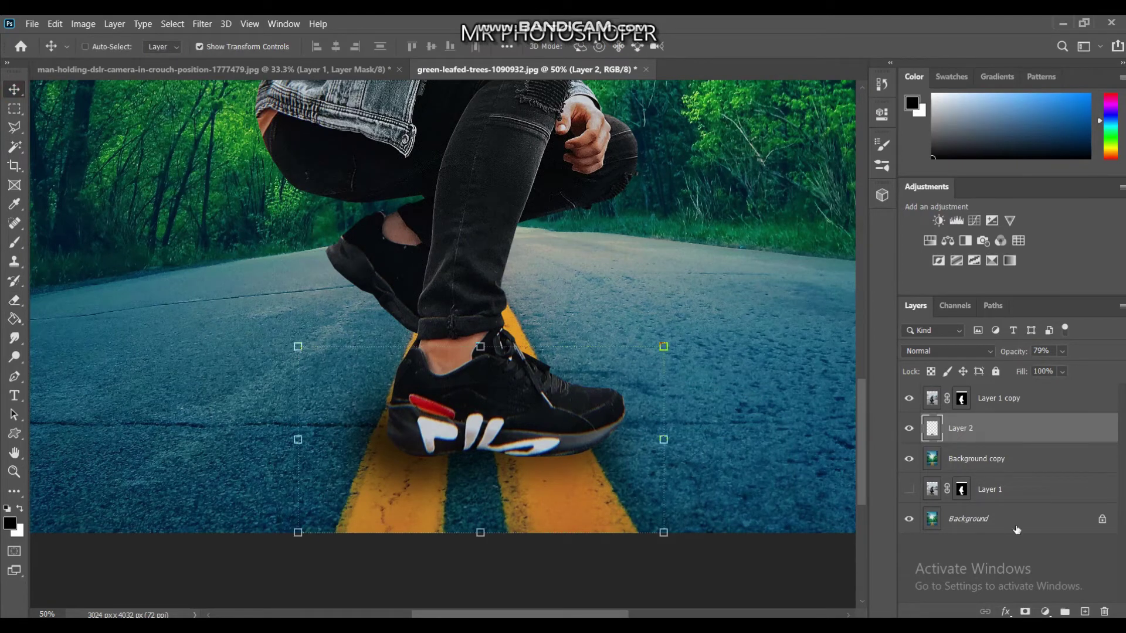
- Add a new empty layer and try a black gradient across it, then undo it
{"action": "left_click", "coordinate": [1084, 611]}
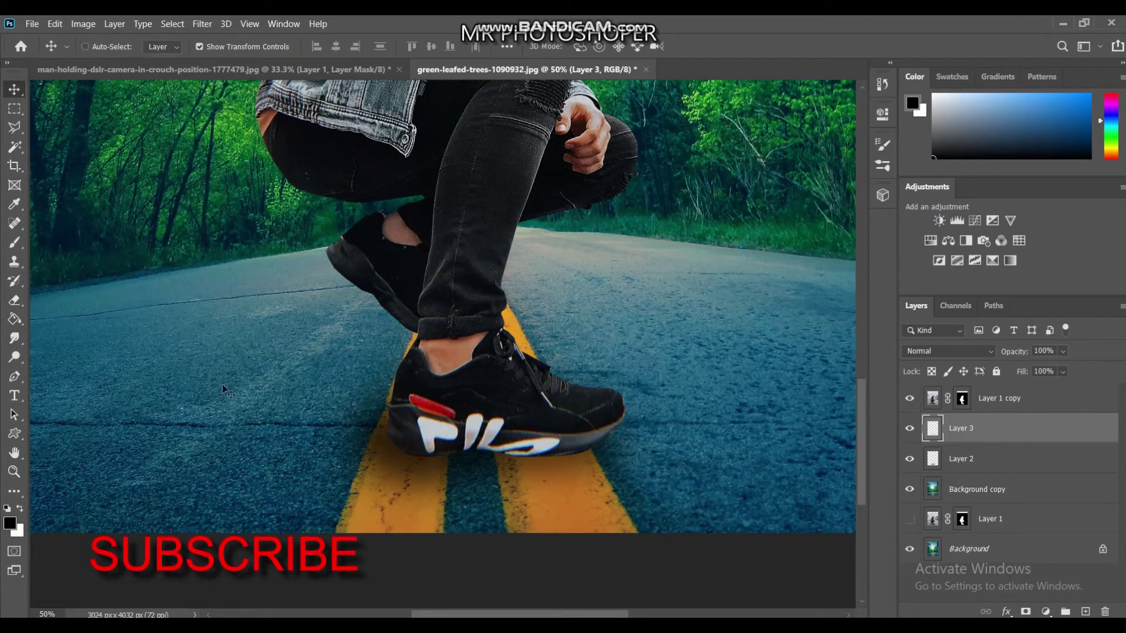
{"action": "right_click", "coordinate": [8, 319]}
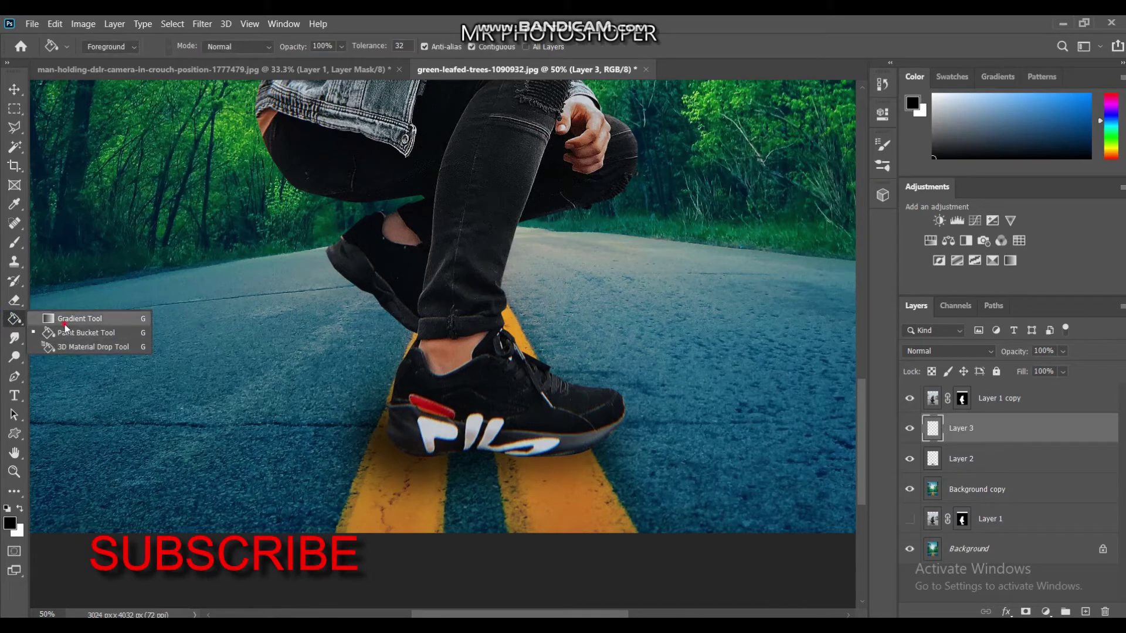
{"action": "left_click", "coordinate": [64, 325]}
{"action": "left_click_drag", "start_coordinate": [354, 335], "coordinate": [344, 338]}
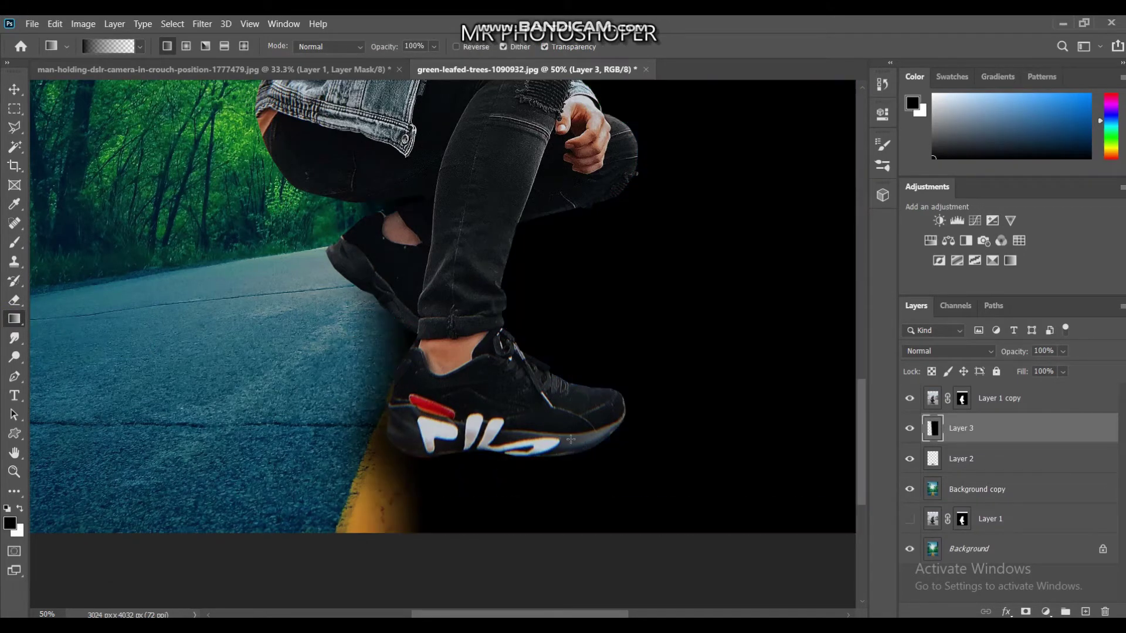
{"action": "key", "text": "ctrl+z"}
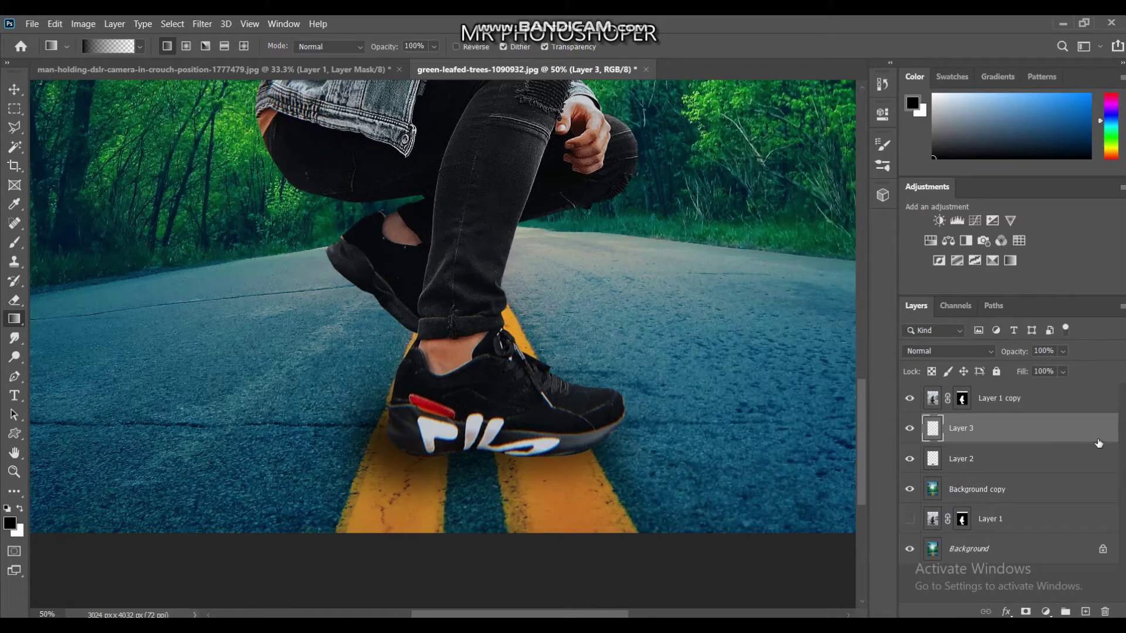
- Select a rectangle beside the rear leg, fill it with a dark gradient fading toward the shoe, and deselect
{"action": "left_click", "coordinate": [14, 109]}
{"action": "left_click_drag", "start_coordinate": [300, 219], "coordinate": [419, 444]}
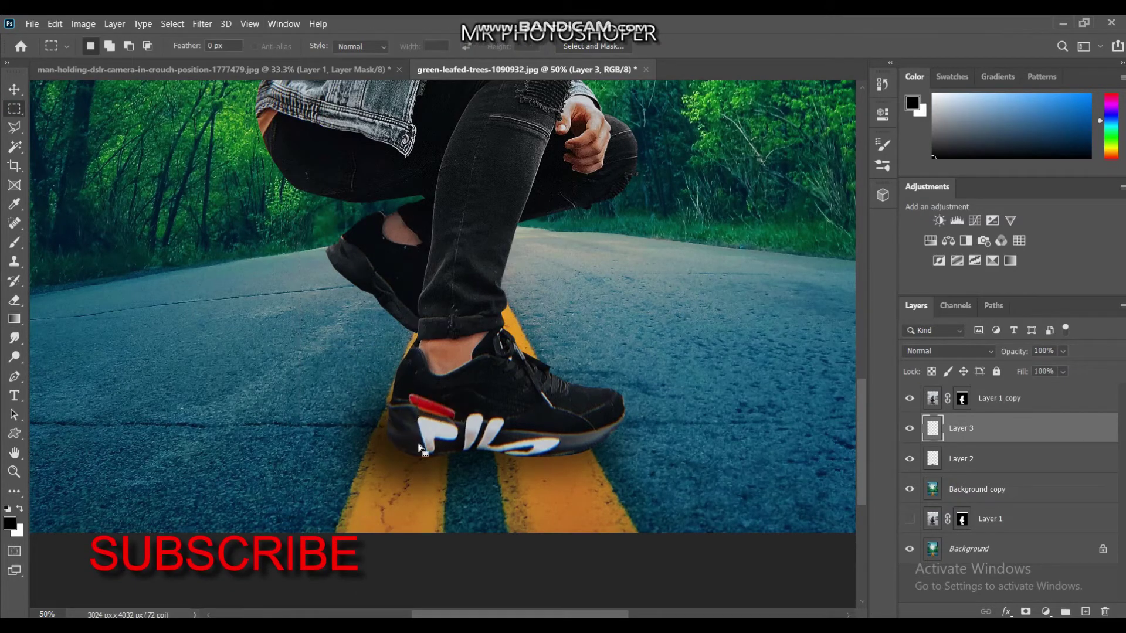
{"action": "left_click", "coordinate": [14, 318]}
{"action": "mouse_move", "coordinate": [435, 339]}
{"action": "left_mouse_down"}
{"action": "mouse_move", "coordinate": [389, 330]}
{"action": "mouse_move", "coordinate": [342, 341]}
{"action": "left_mouse_up"}
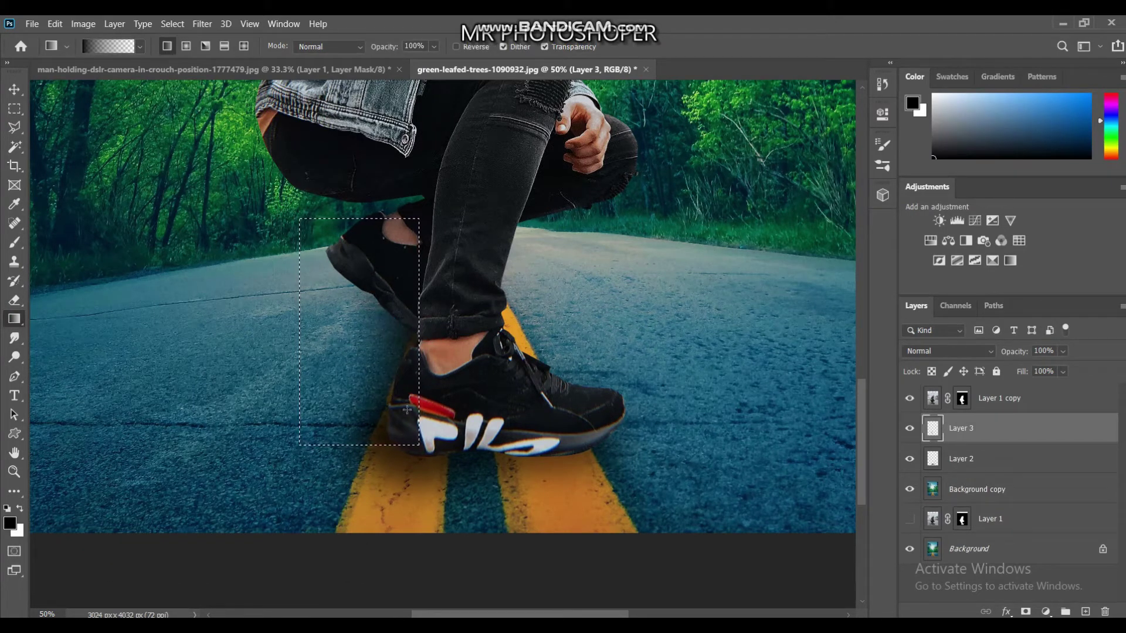
{"action": "key", "text": "ctrl+z"}
{"action": "left_click_drag", "start_coordinate": [429, 343], "coordinate": [264, 351]}
{"action": "left_click", "coordinate": [14, 109]}
{"action": "key", "text": "ctrl+d"}
{"action": "left_click", "coordinate": [13, 89]}
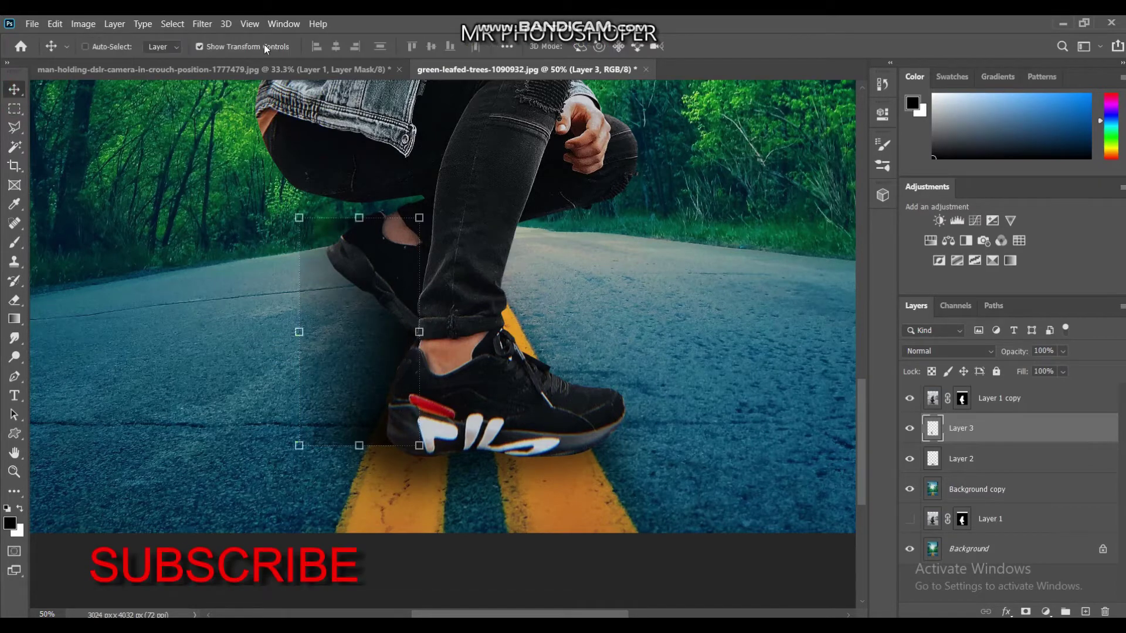
{"action": "left_click", "coordinate": [225, 24]}
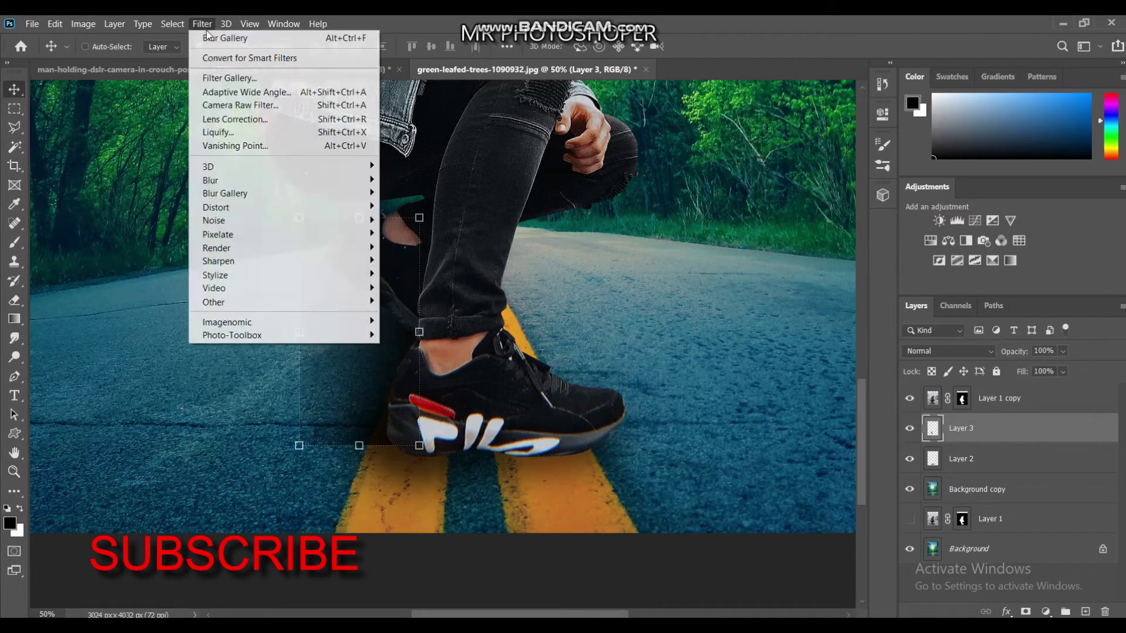
{"action": "mouse_move", "coordinate": [225, 193]}
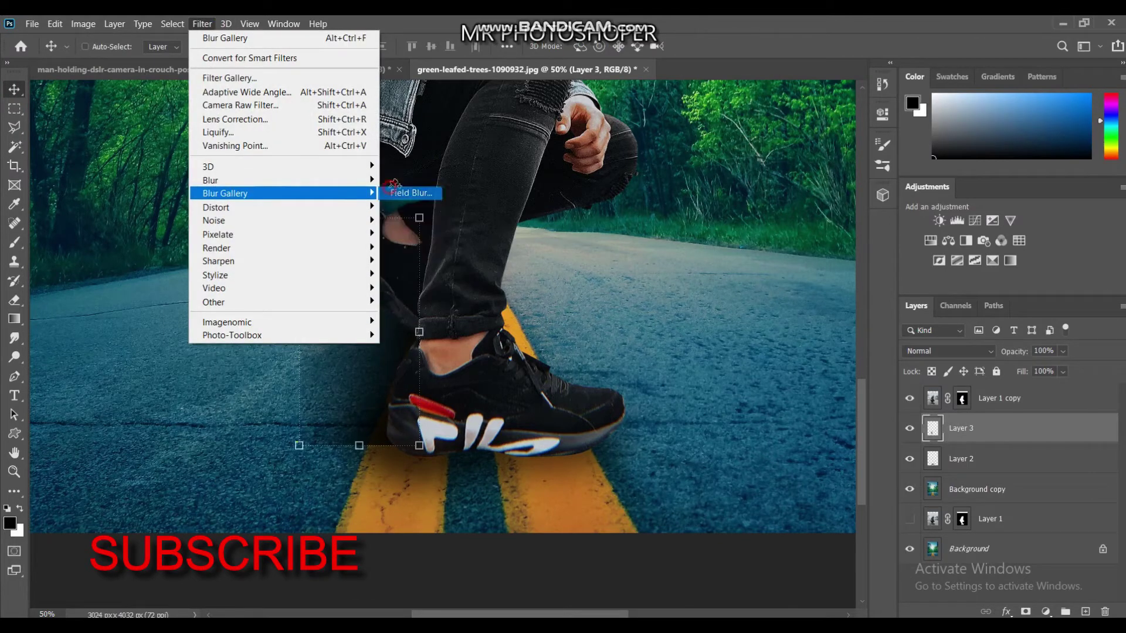
- Apply a 30 px Field Blur to the Layer 3 gradient shadow
{"action": "left_click", "coordinate": [411, 193]}
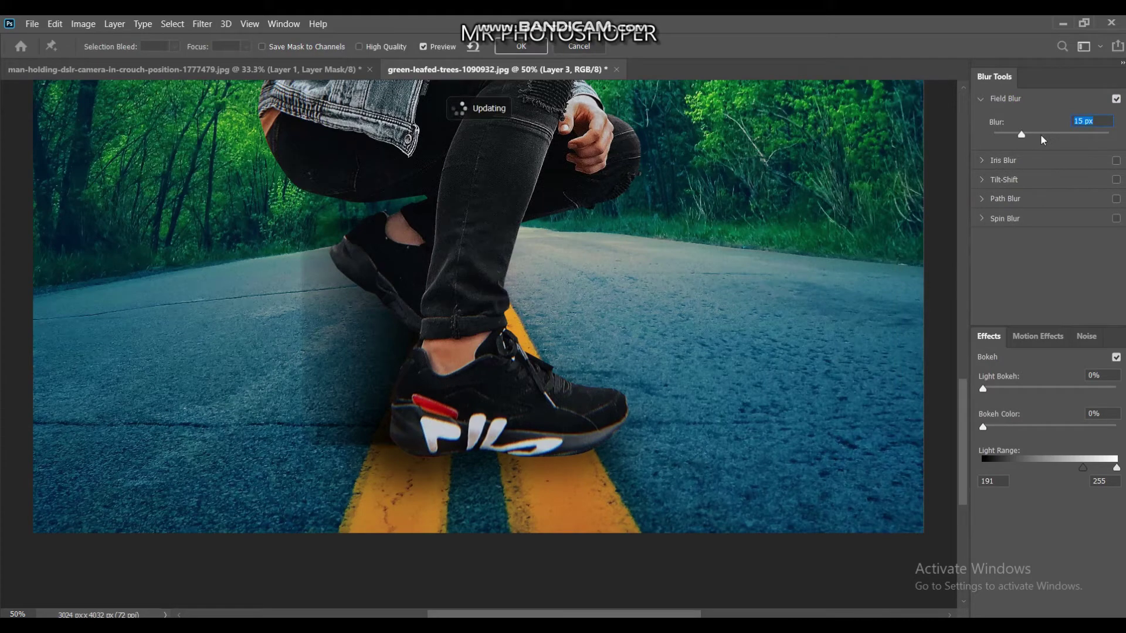
{"action": "left_click_drag", "start_coordinate": [1036, 137], "coordinate": [1033, 137]}
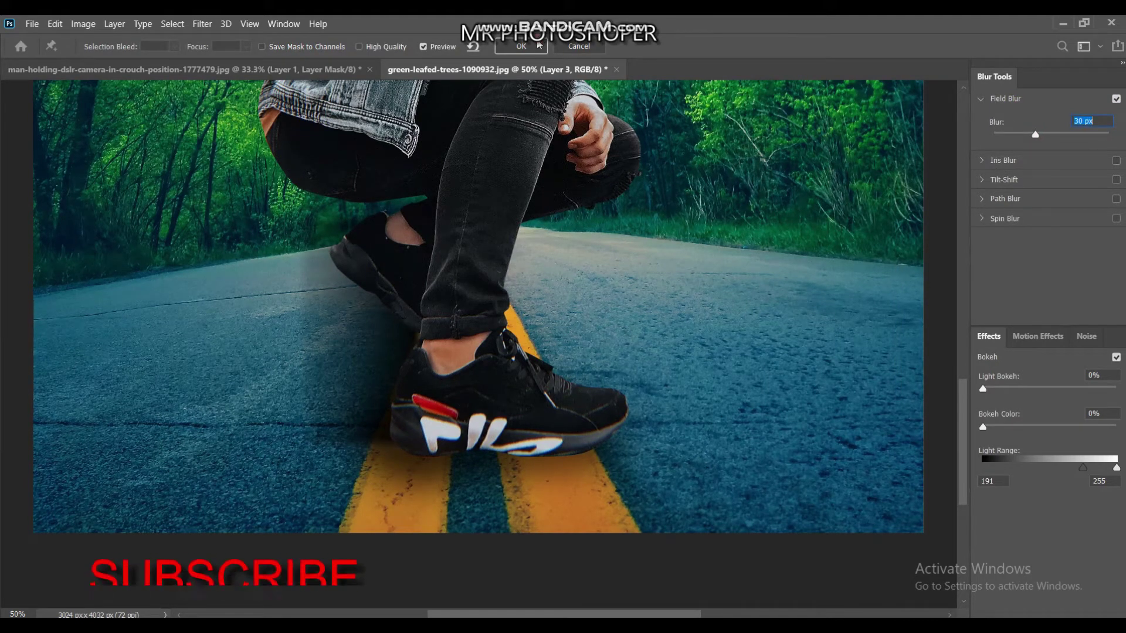
{"action": "key", "text": "Return"}
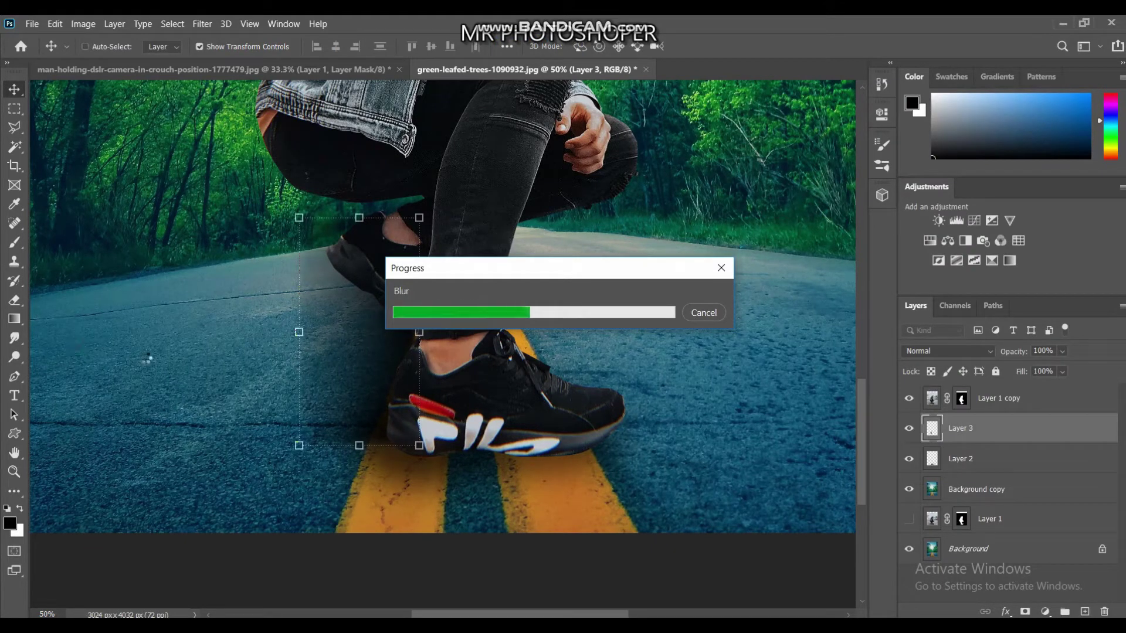
- Erase the blurred shadow's edges on the road and up near the tree line, then view the whole image
{"action": "left_click", "coordinate": [15, 301]}
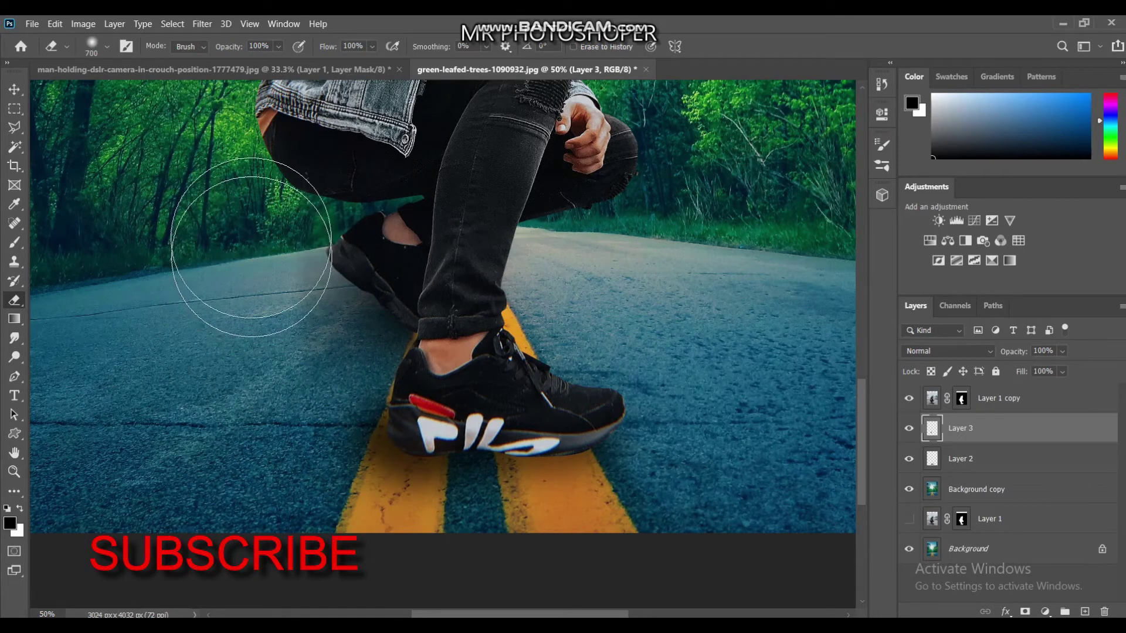
{"action": "left_click_drag", "start_coordinate": [315, 444], "coordinate": [275, 434]}
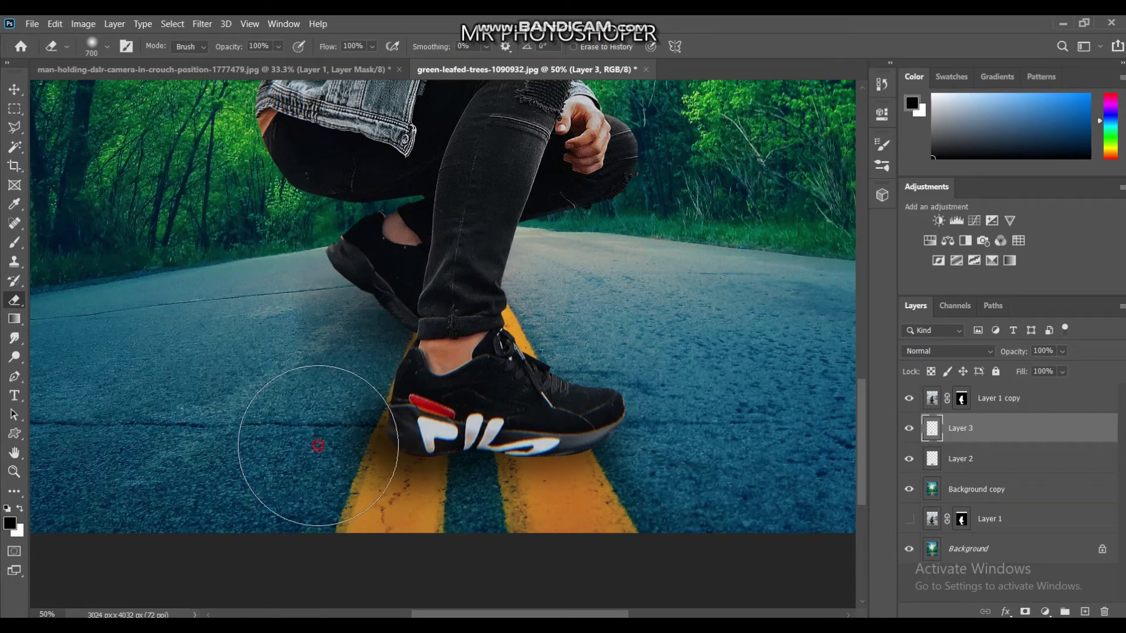
{"action": "left_click_drag", "start_coordinate": [275, 435], "coordinate": [271, 224]}
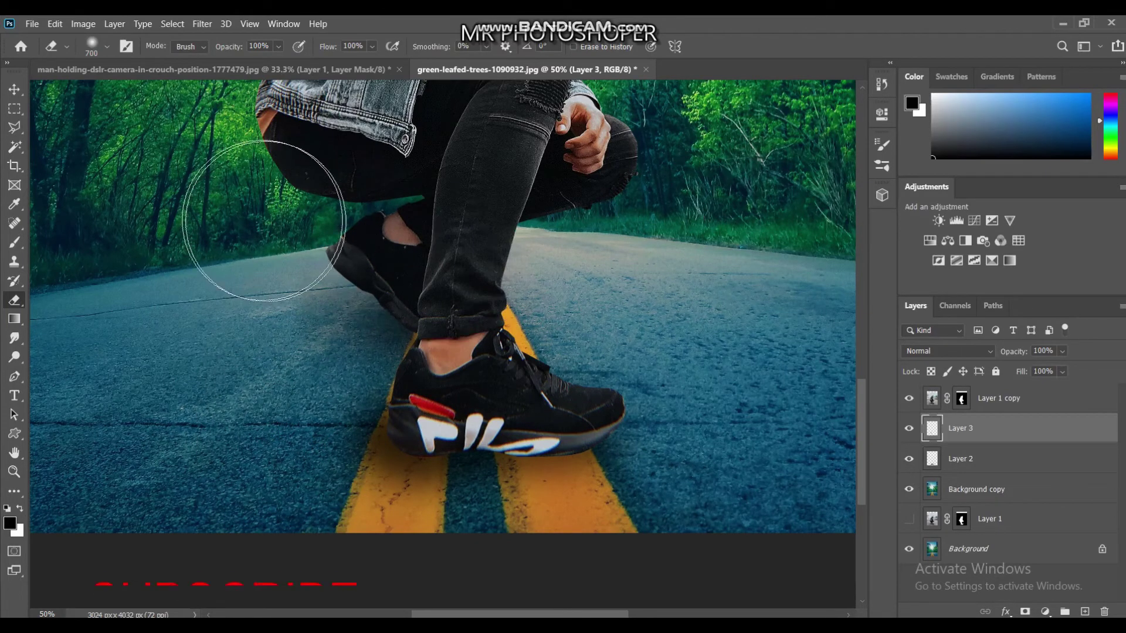
{"action": "left_click", "coordinate": [908, 428]}
{"action": "key", "text": "ctrl+minus"}
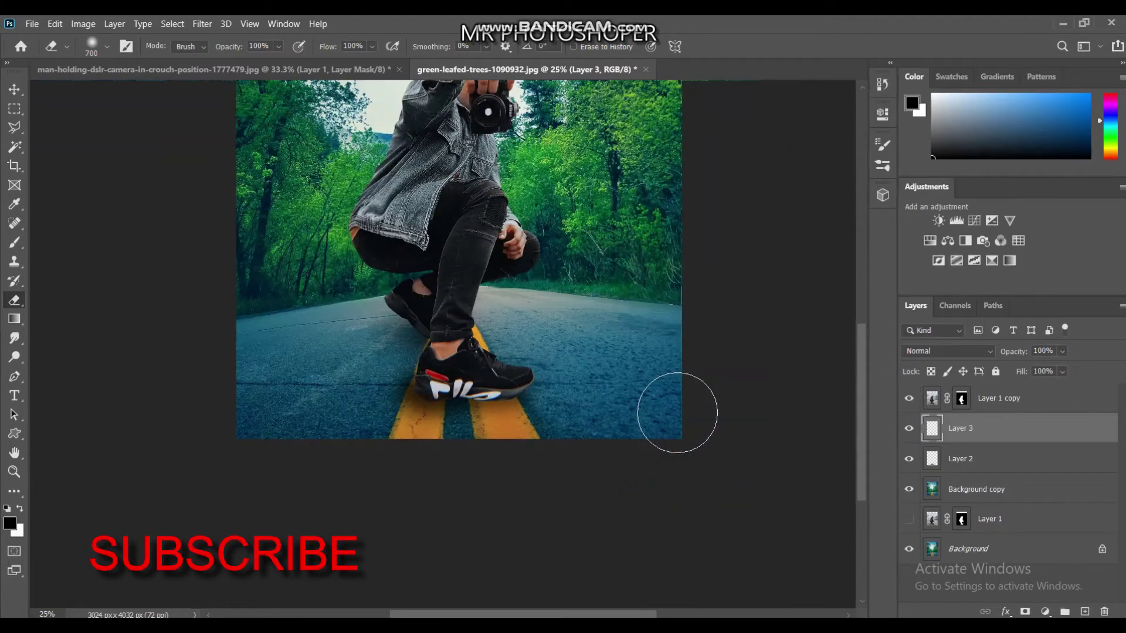
{"action": "key", "text": "ctrl+minus"}
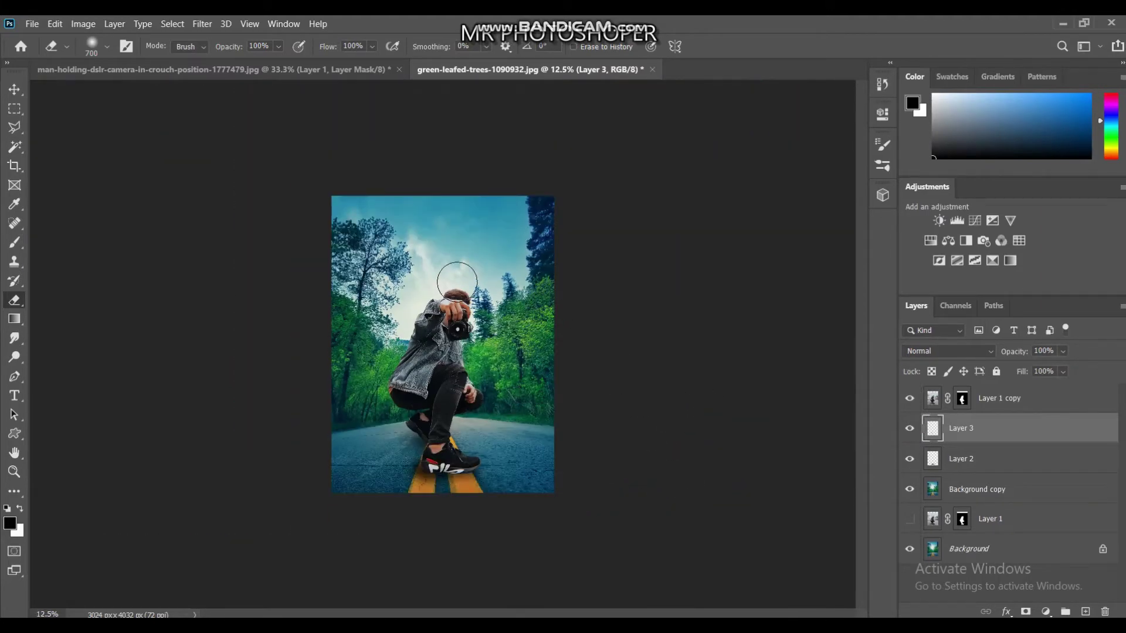
{"action": "left_click", "coordinate": [14, 109]}
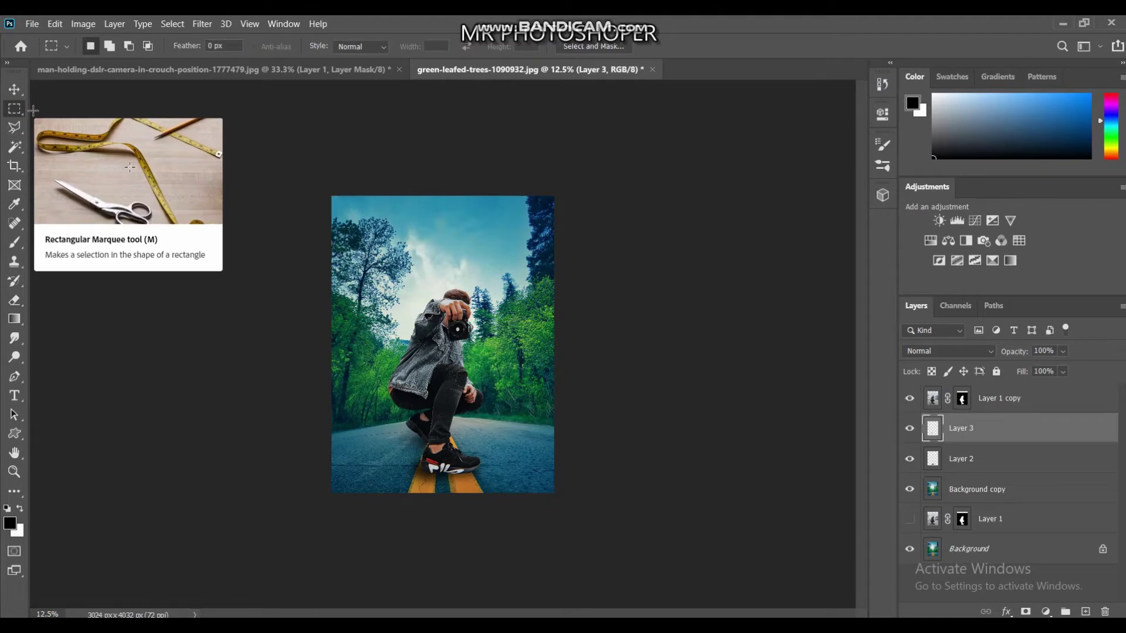
{"action": "key", "text": "ctrl+plus"}
{"action": "key", "text": "ctrl+plus"}
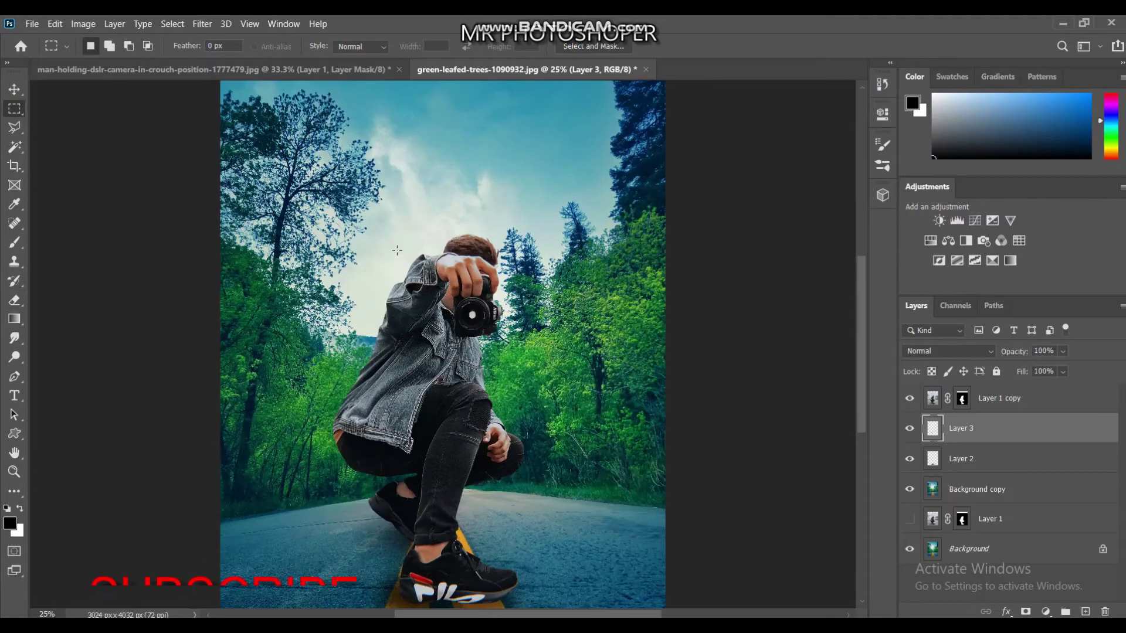
{"action": "key", "text": "ctrl+minus"}
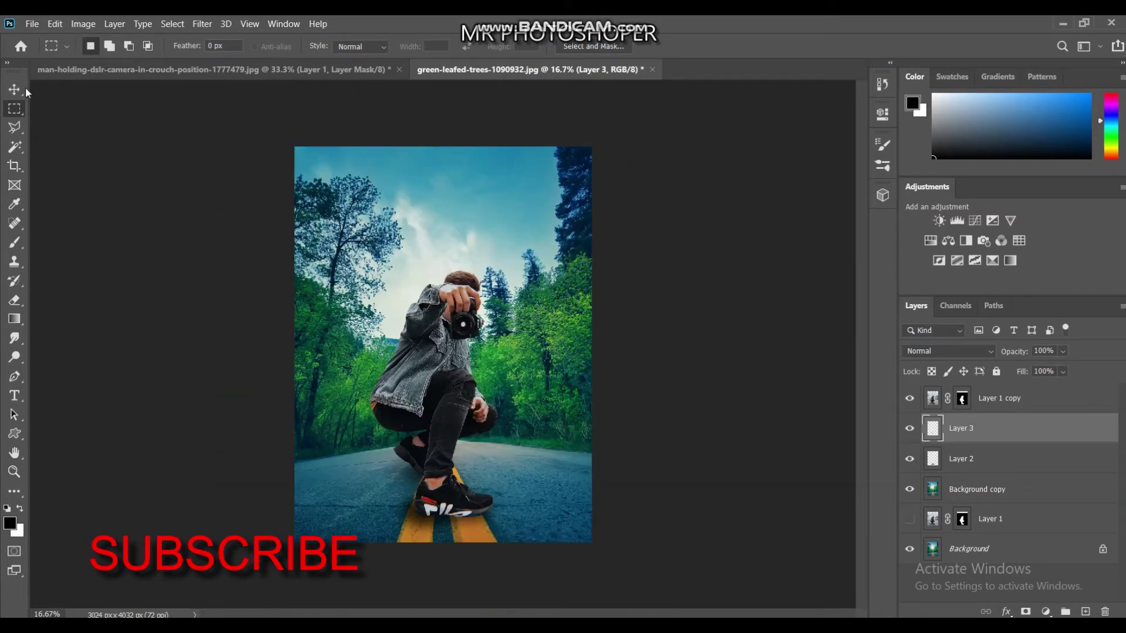
{"action": "left_click", "coordinate": [26, 89]}
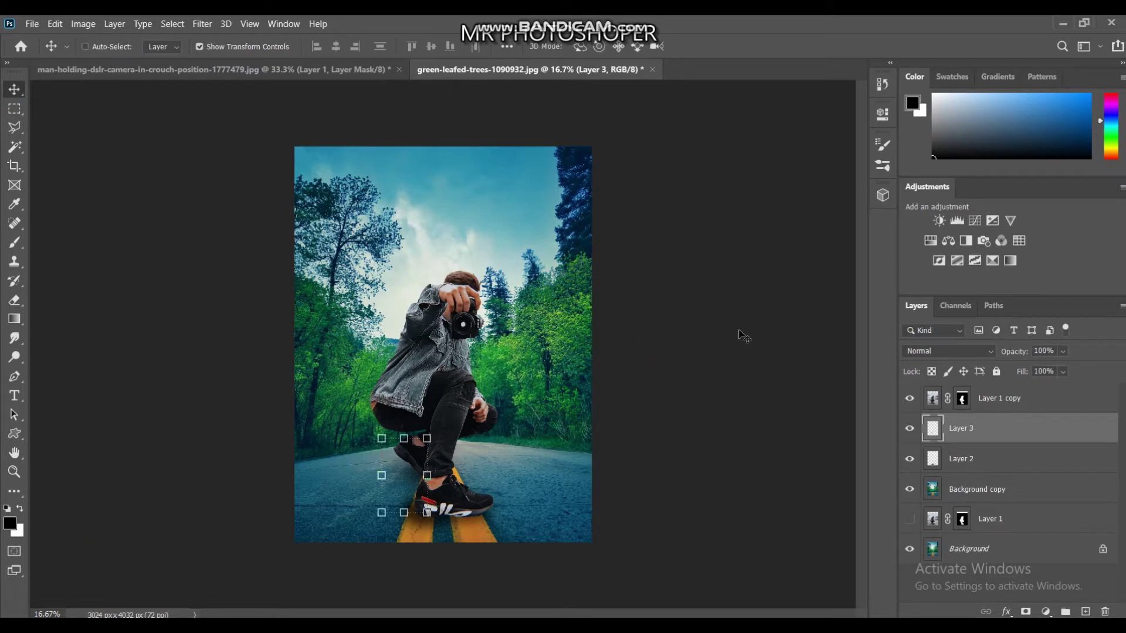
- Merge copies of Layer 3 through Background copy into Layer 1 copy 2, duplicate it, and hide copy 2
{"action": "left_click", "coordinate": [1029, 405], "text": "ctrl"}
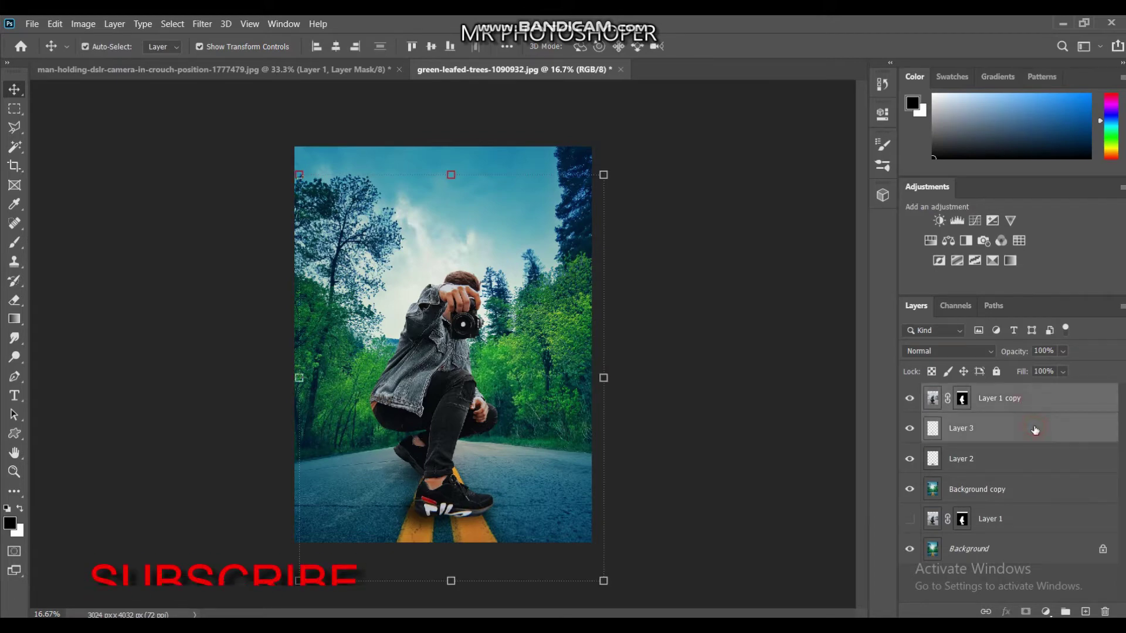
{"action": "left_click", "coordinate": [1029, 466], "text": "ctrl"}
{"action": "left_click", "coordinate": [1014, 503], "text": "ctrl"}
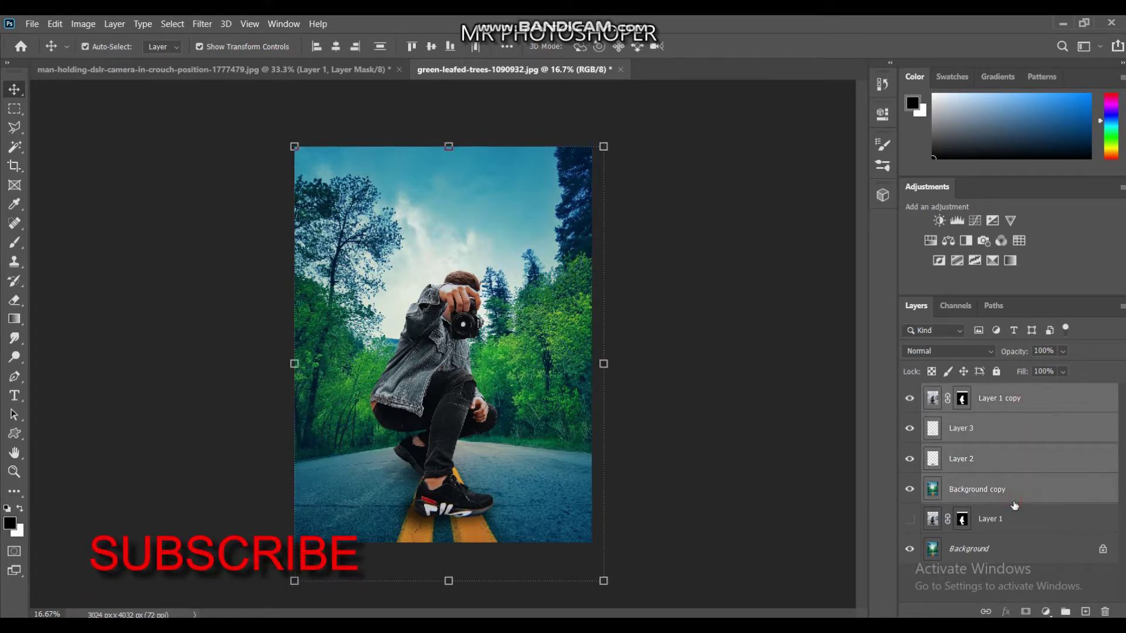
{"action": "key", "text": "ctrl+j"}
{"action": "right_click", "coordinate": [1007, 465]}
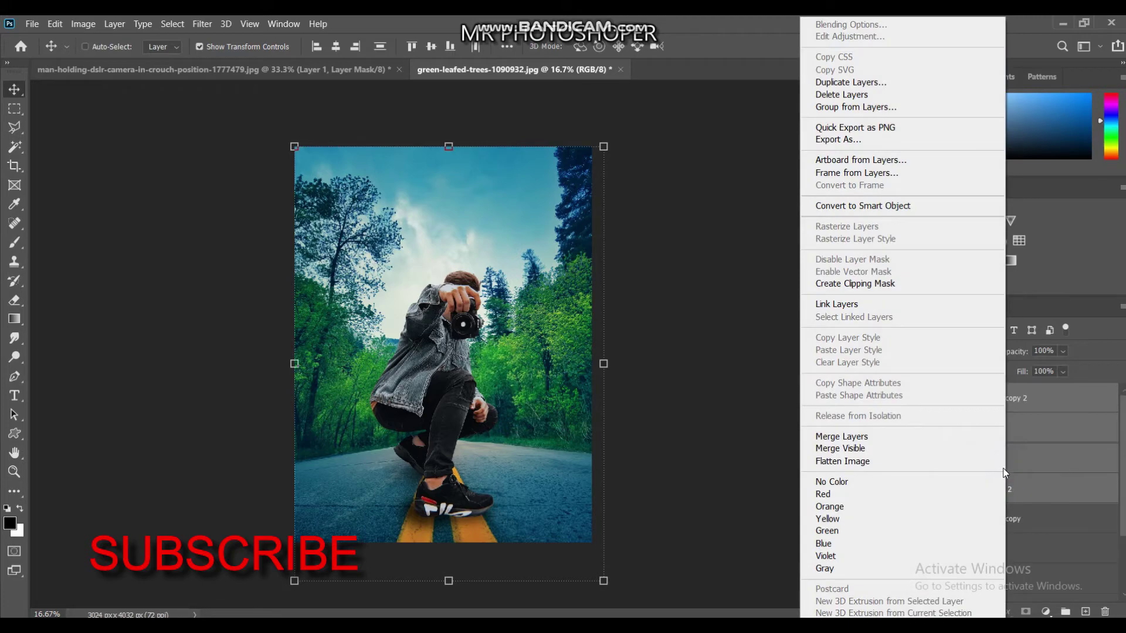
{"action": "left_click", "coordinate": [971, 435]}
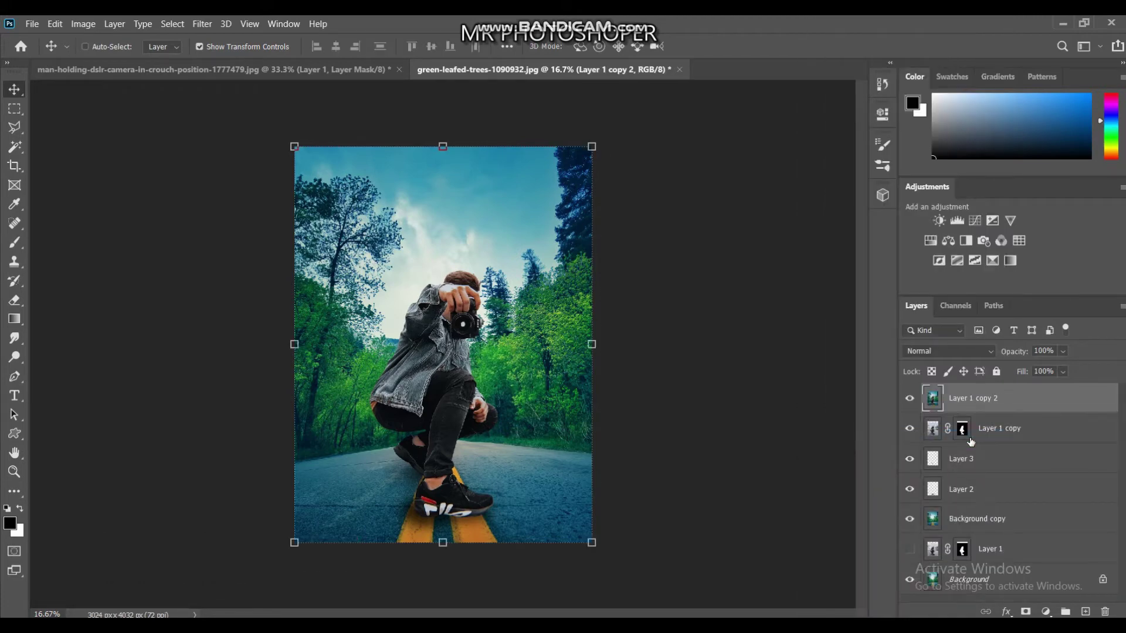
{"action": "key", "text": "ctrl+j"}
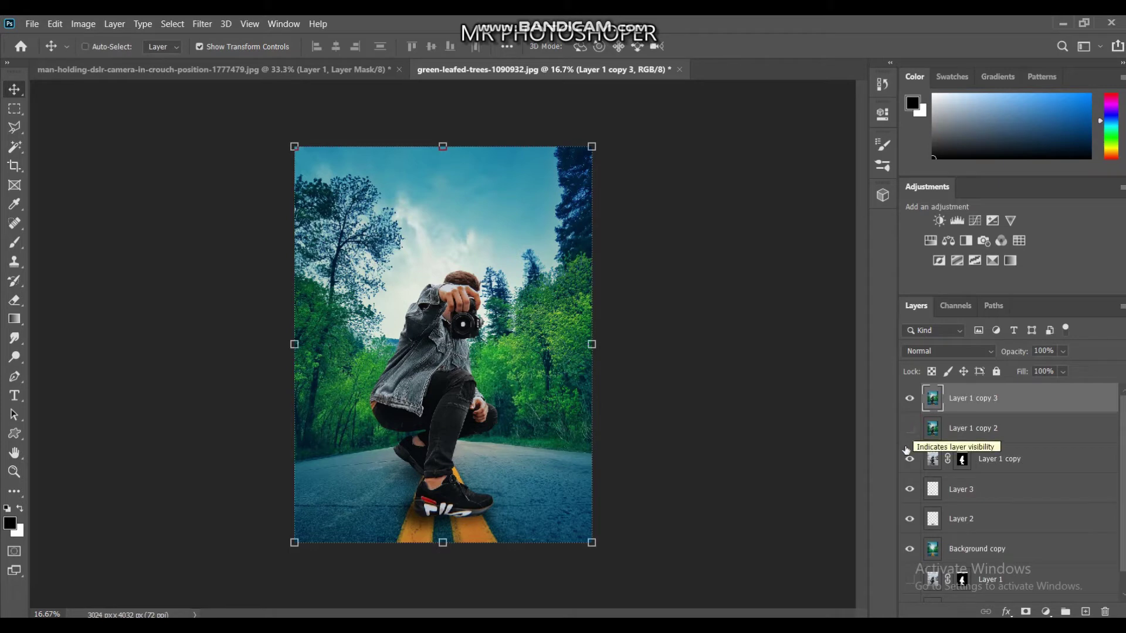
{"action": "left_click", "coordinate": [906, 460]}
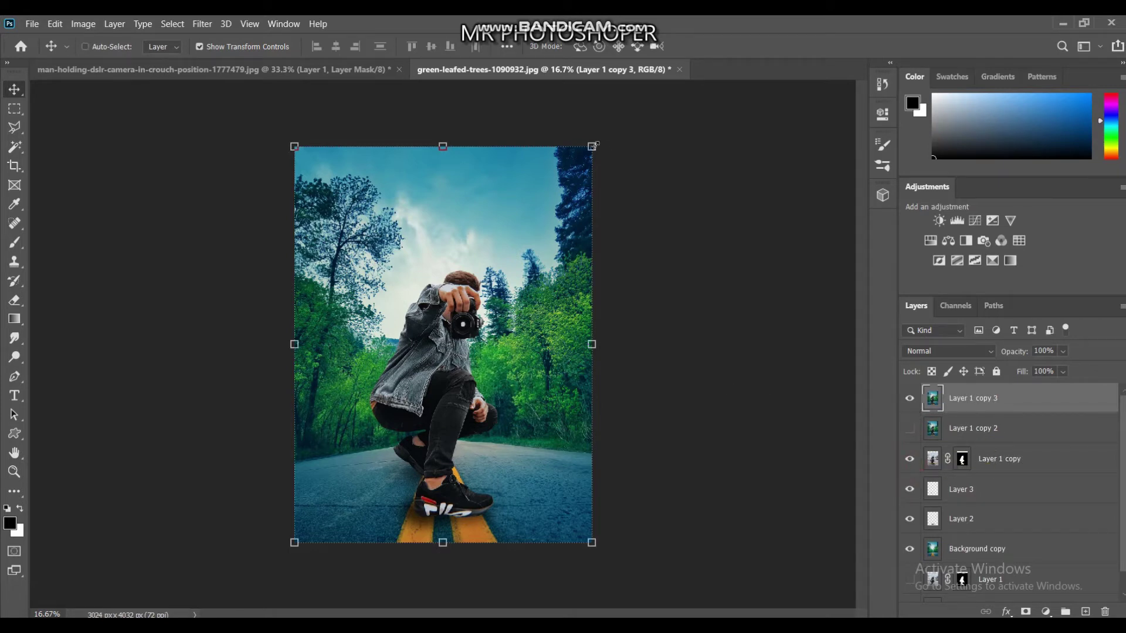
- Scale Layer 1 copy 3 down to 21.23% and position it as a small print near the centre
{"action": "left_click_drag", "start_coordinate": [591, 147], "coordinate": [299, 439]}
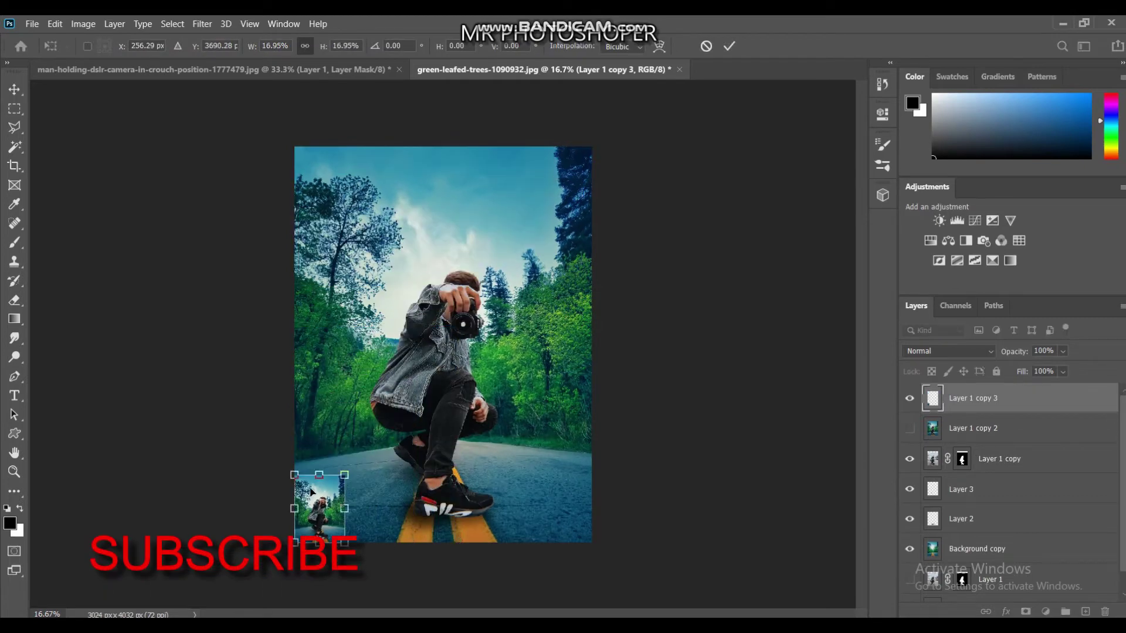
{"action": "mouse_move", "coordinate": [327, 503]}
{"action": "left_mouse_down"}
{"action": "mouse_move", "coordinate": [376, 305]}
{"action": "mouse_move", "coordinate": [417, 246]}
{"action": "mouse_move", "coordinate": [391, 271]}
{"action": "left_mouse_up"}
{"action": "key", "text": "ctrl+plus"}
{"action": "key", "text": "ctrl+plus"}
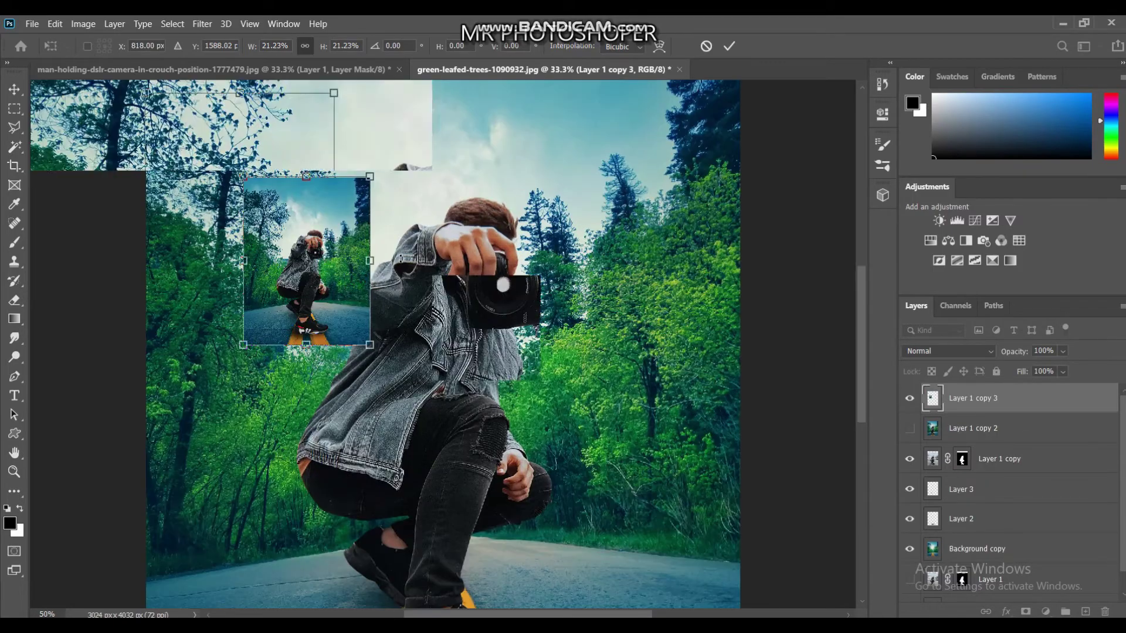
{"action": "key", "text": "ctrl+plus"}
{"action": "key", "text": "ctrl+plus"}
{"action": "left_click_drag", "start_coordinate": [565, 599], "coordinate": [902, 599]}
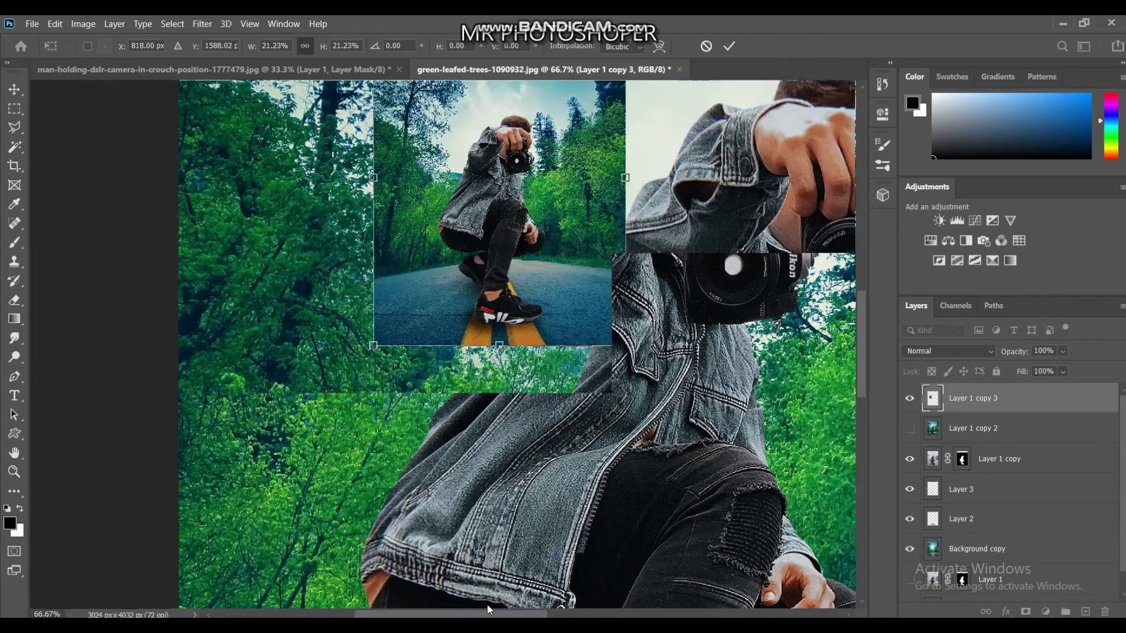
{"action": "scroll", "coordinate": [856, 340], "scroll_direction": "up", "scroll_amount": 3}
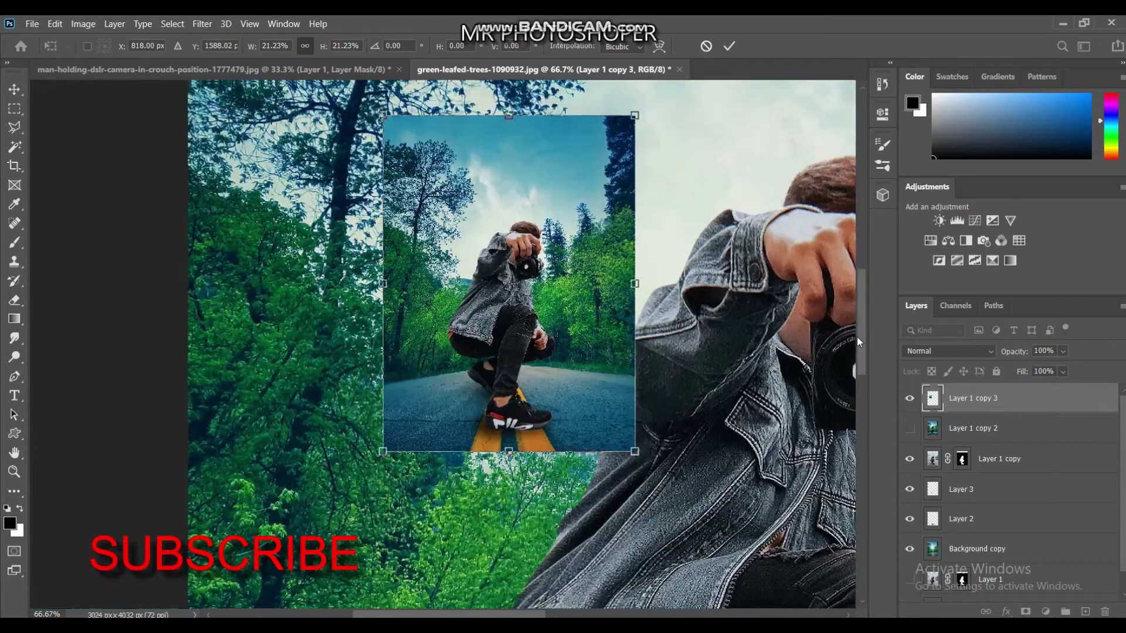
{"action": "scroll", "coordinate": [856, 331], "scroll_direction": "up", "scroll_amount": 1}
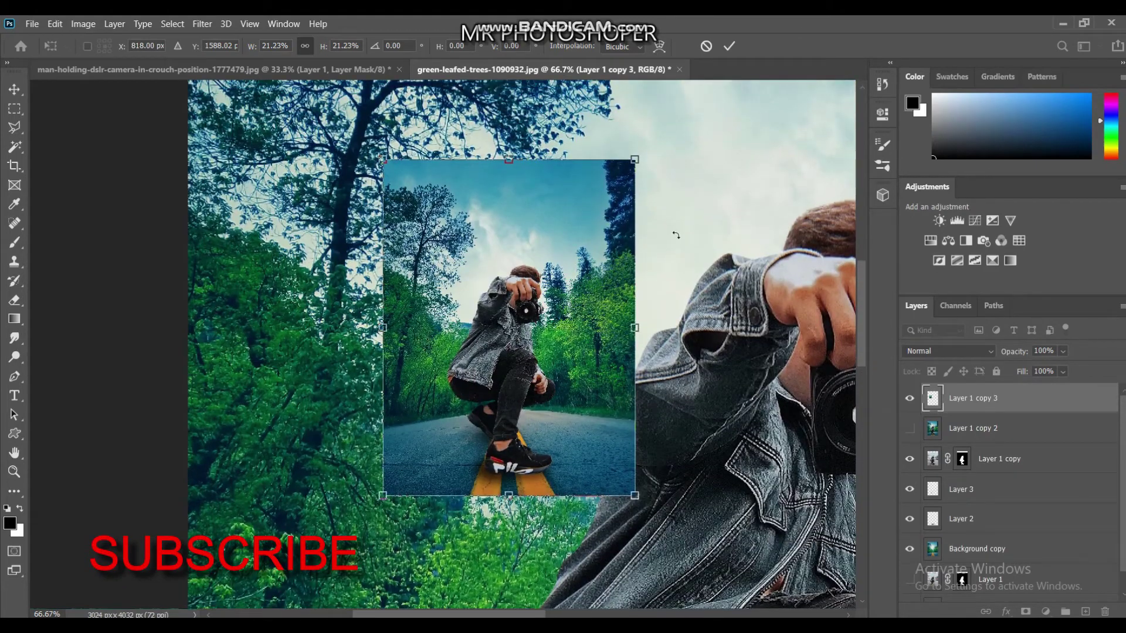
{"action": "left_click", "coordinate": [10, 112]}
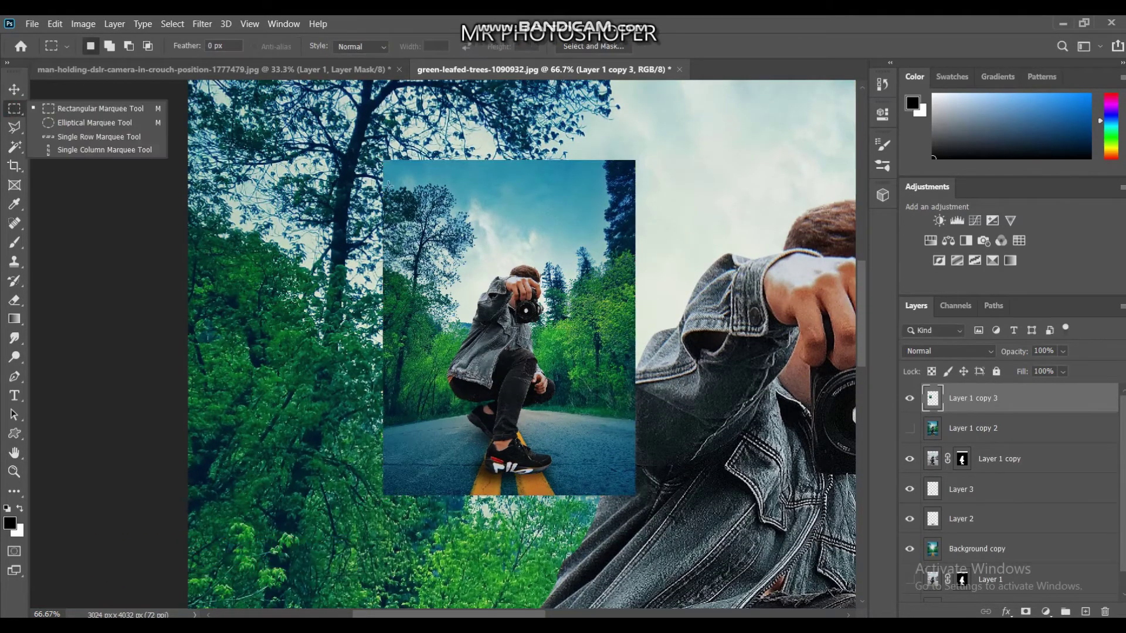
- Draw a trial selection slightly larger than the small photo, then clear it
{"action": "left_click_drag", "start_coordinate": [382, 160], "coordinate": [635, 495]}
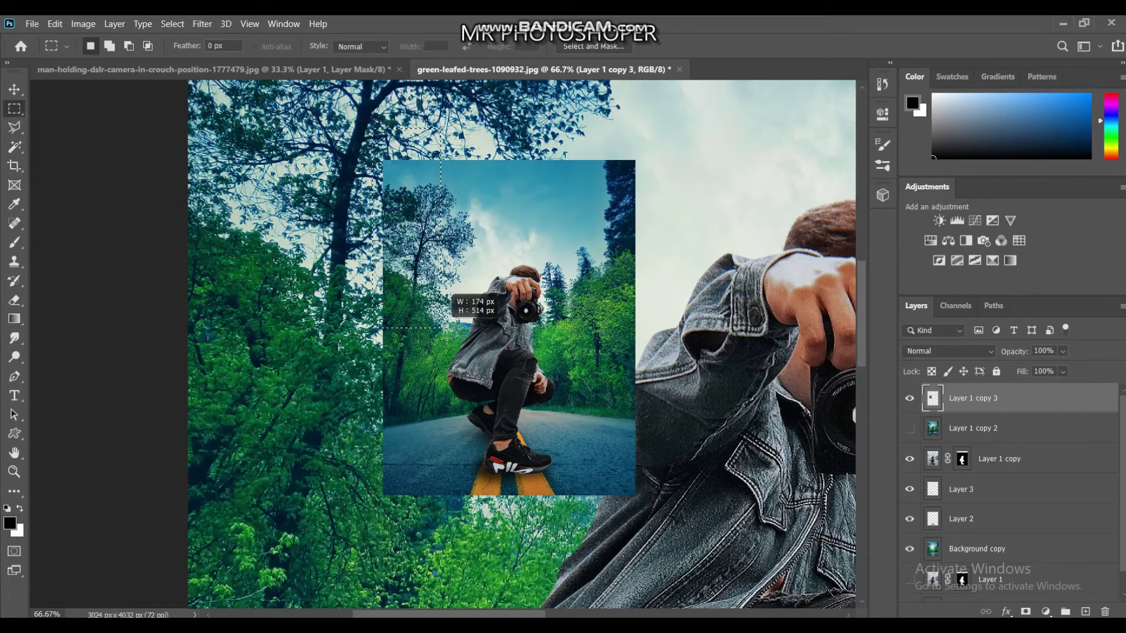
{"action": "key", "text": "Escape"}
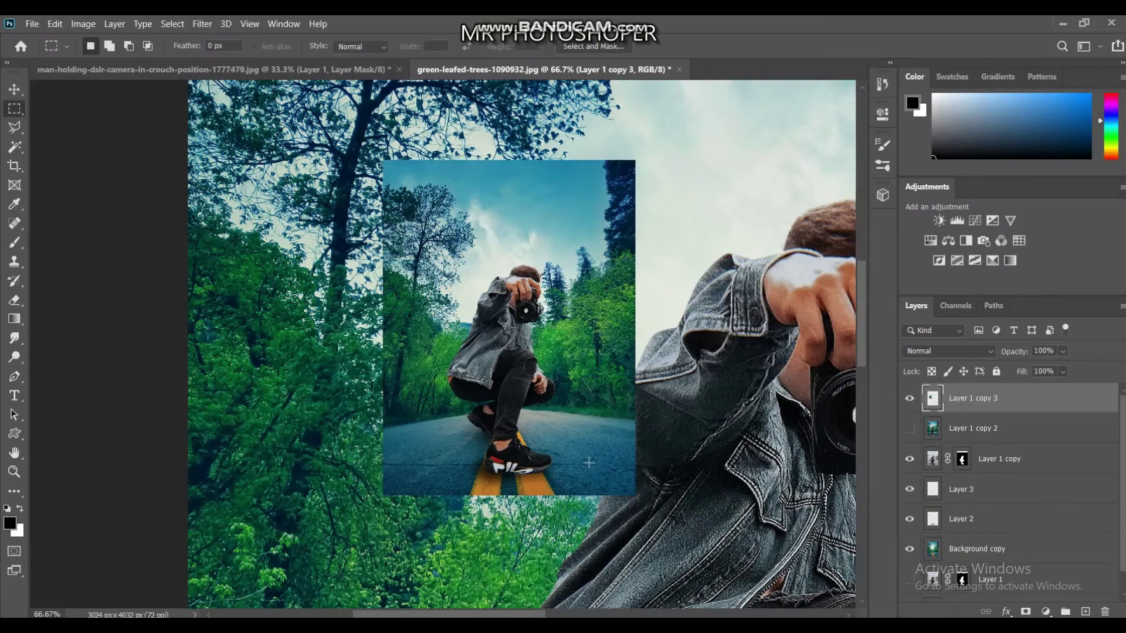
{"action": "left_click_drag", "start_coordinate": [372, 121], "coordinate": [645, 505]}
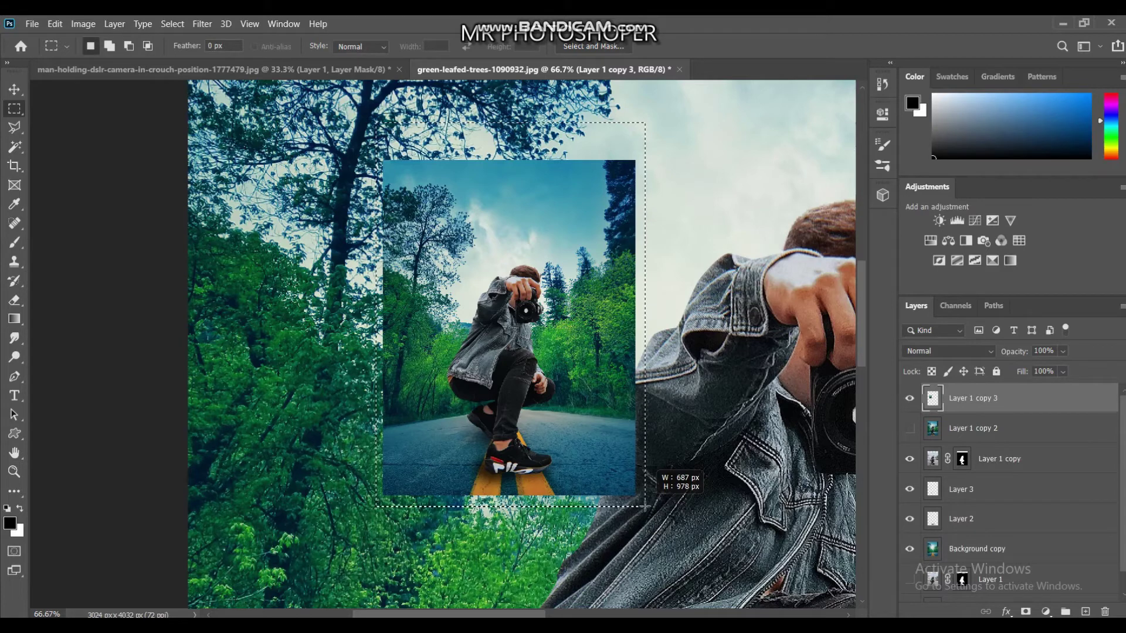
{"action": "left_click_drag", "start_coordinate": [645, 507], "coordinate": [643, 506]}
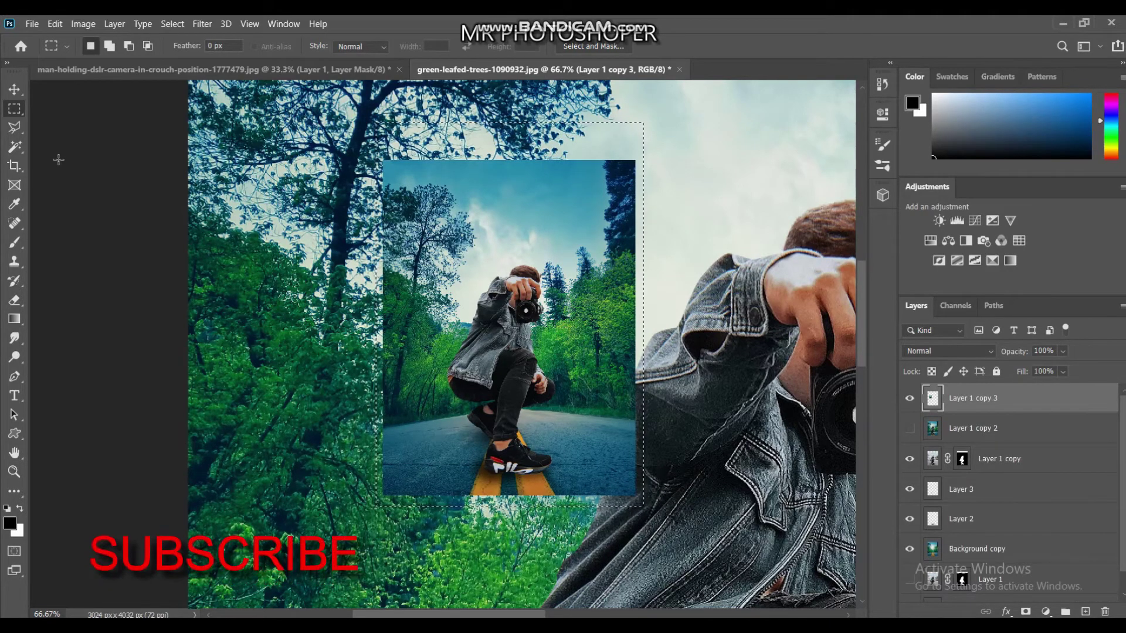
{"action": "right_click", "coordinate": [432, 250]}
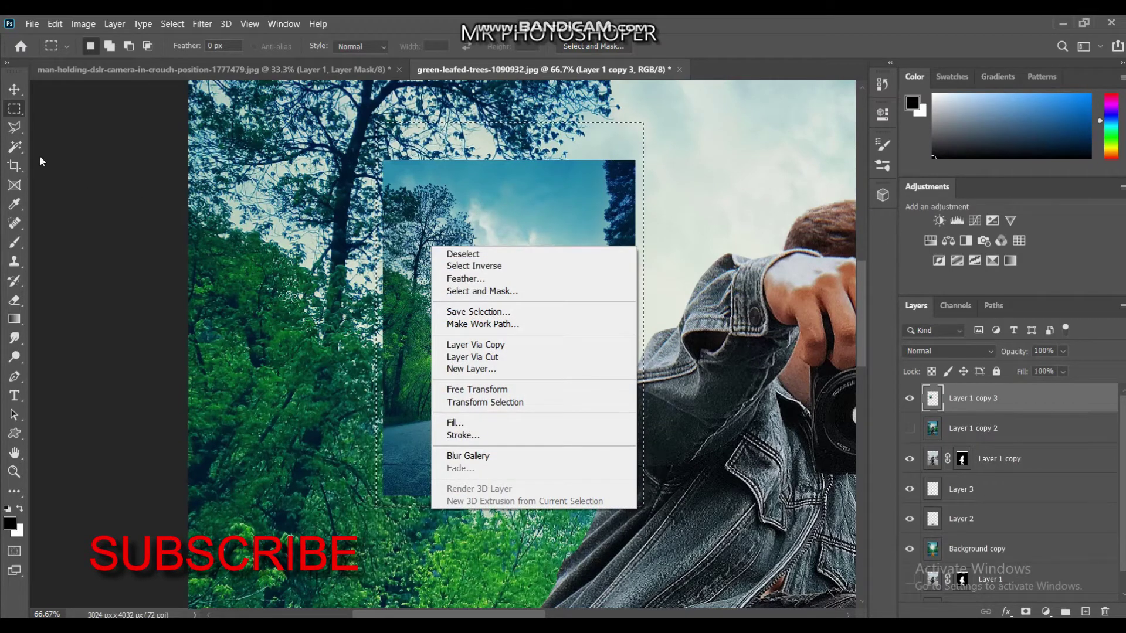
{"action": "left_click", "coordinate": [7, 112]}
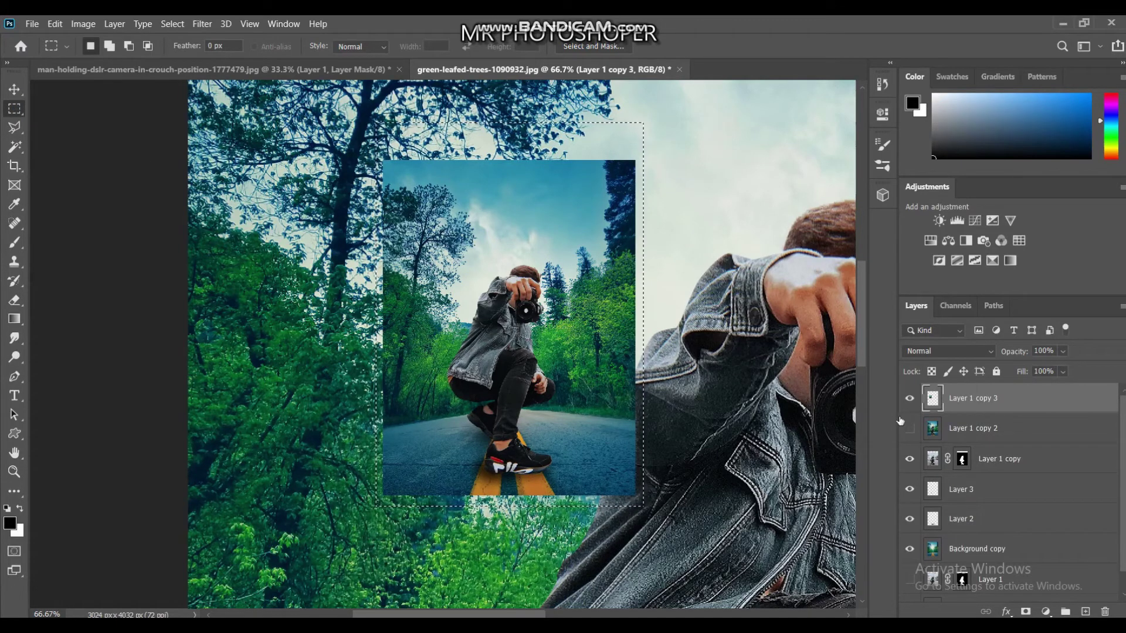
{"action": "left_click", "coordinate": [247, 238]}
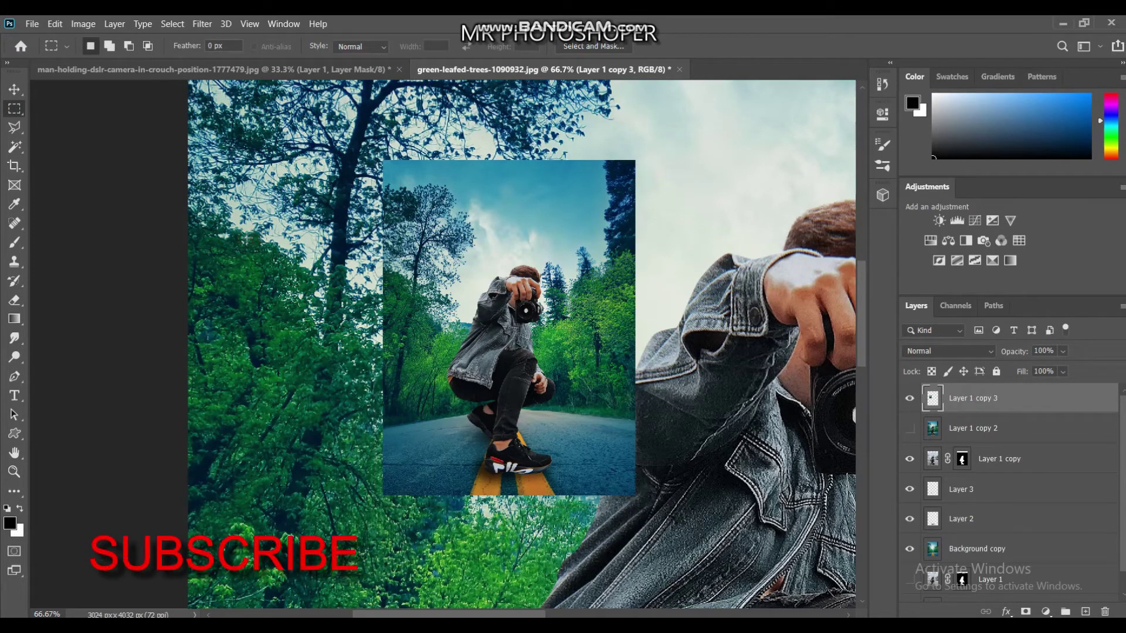
- Paint a white rectangle slightly larger than the photo on Layer 1 copy 4, with the photo layer above it
{"action": "key", "text": "ctrl+j"}
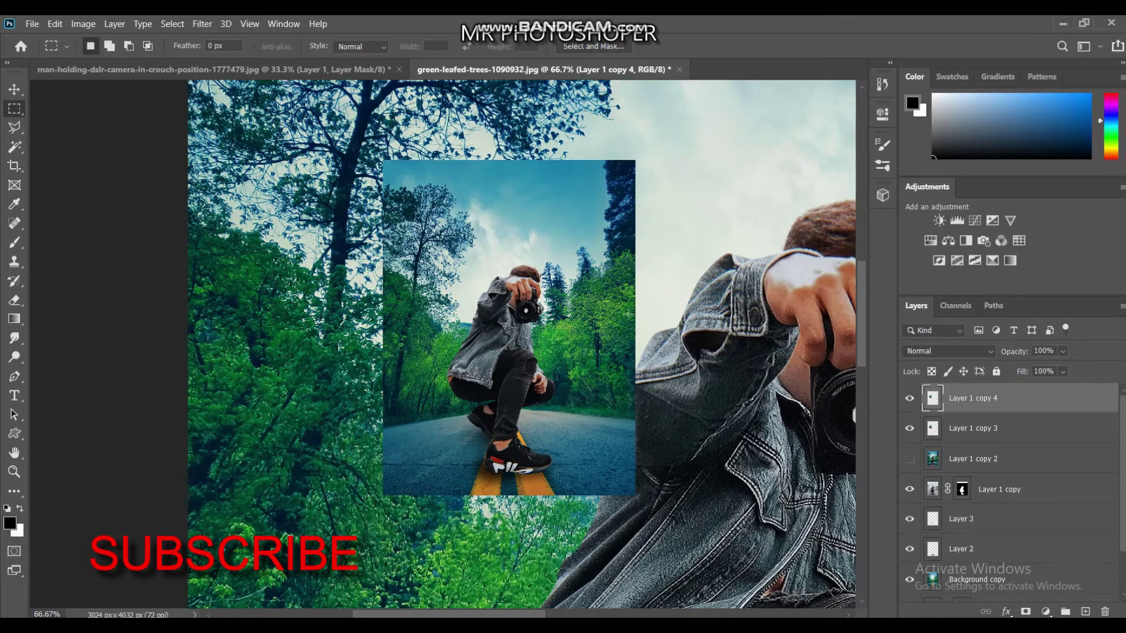
{"action": "mouse_move", "coordinate": [374, 110]}
{"action": "left_mouse_down"}
{"action": "mouse_move", "coordinate": [643, 534]}
{"action": "mouse_move", "coordinate": [643, 514]}
{"action": "left_mouse_up"}
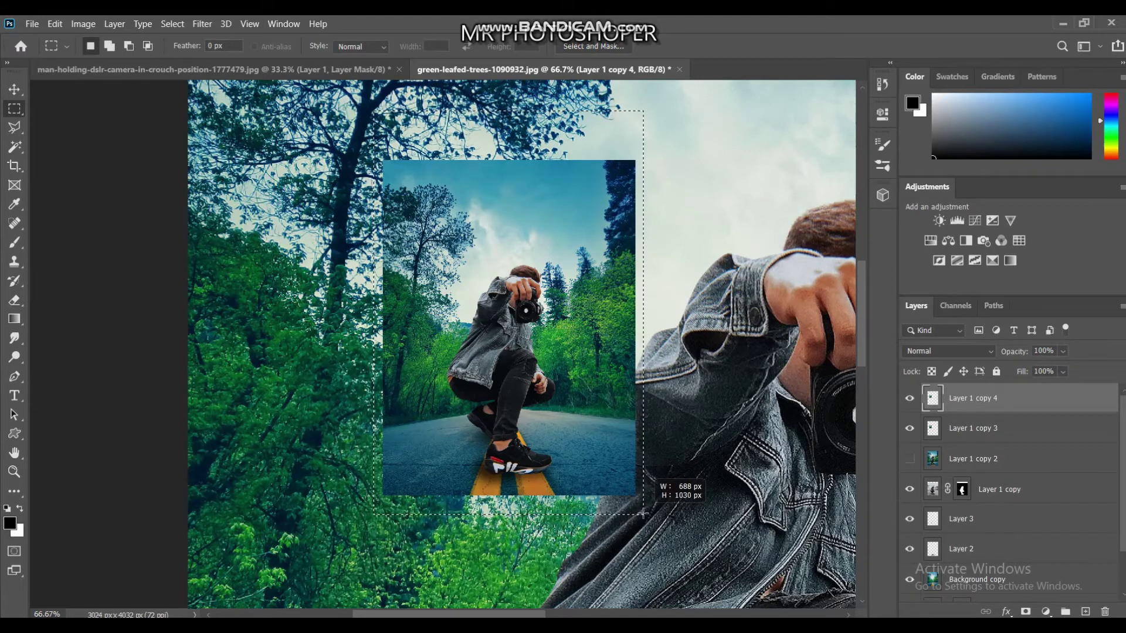
{"action": "left_click_drag", "start_coordinate": [643, 515], "coordinate": [643, 509]}
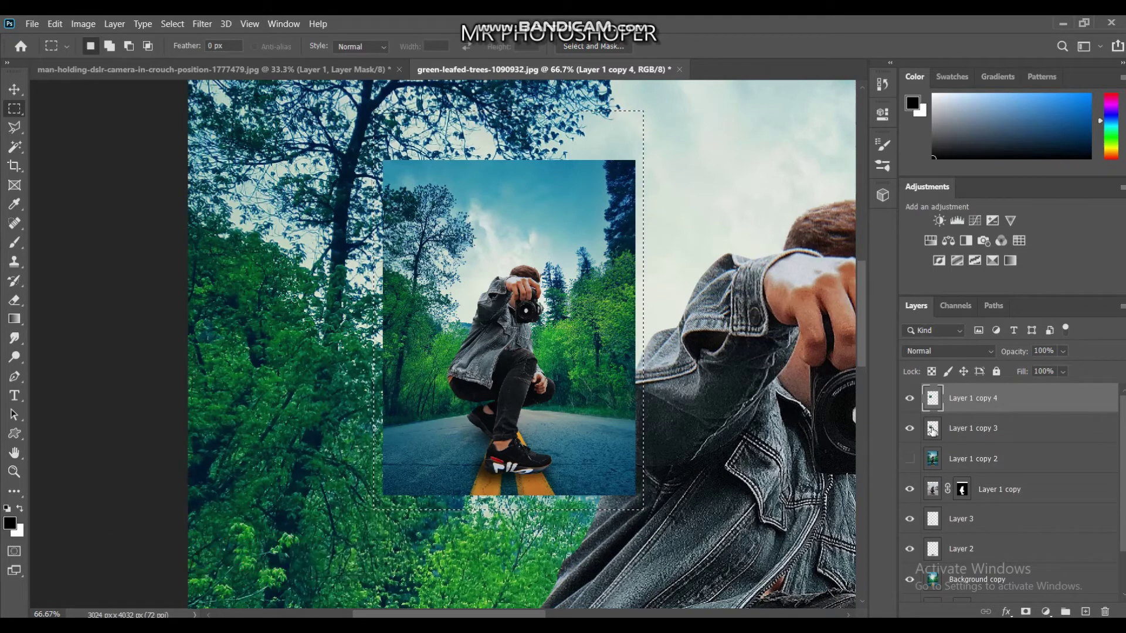
{"action": "left_click", "coordinate": [15, 242]}
{"action": "left_click", "coordinate": [20, 509]}
{"action": "mouse_move", "coordinate": [381, 147]}
{"action": "left_mouse_down"}
{"action": "mouse_move", "coordinate": [468, 338]}
{"action": "mouse_move", "coordinate": [445, 111]}
{"action": "mouse_move", "coordinate": [516, 263]}
{"action": "mouse_move", "coordinate": [580, 284]}
{"action": "mouse_move", "coordinate": [384, 559]}
{"action": "mouse_move", "coordinate": [533, 521]}
{"action": "left_mouse_up"}
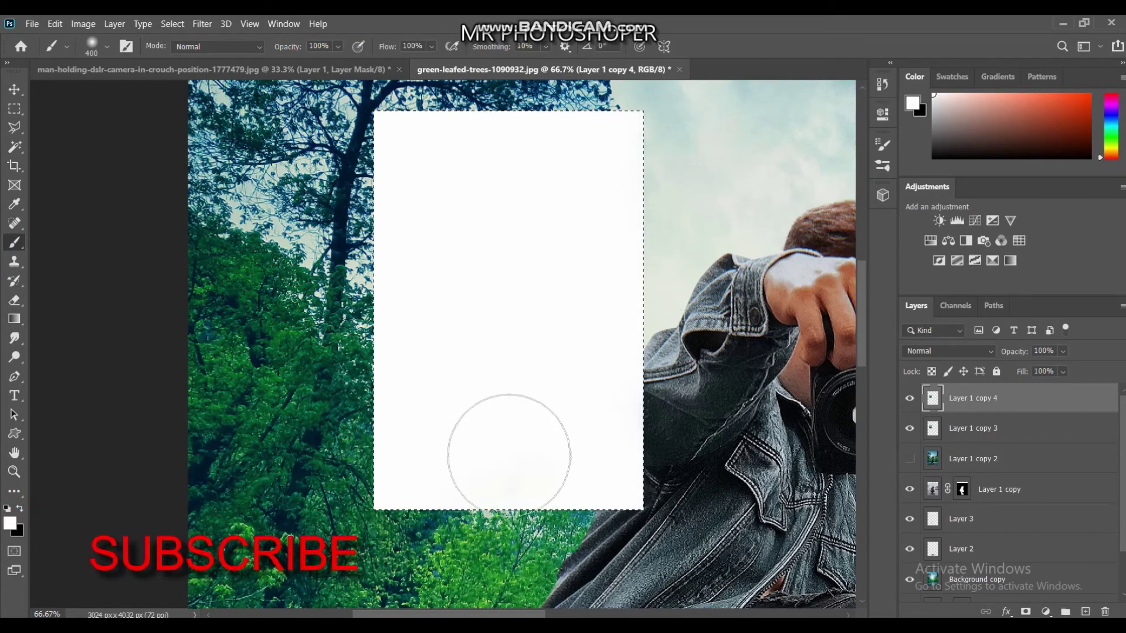
{"action": "key", "text": "ctrl+d"}
{"action": "left_click", "coordinate": [14, 89]}
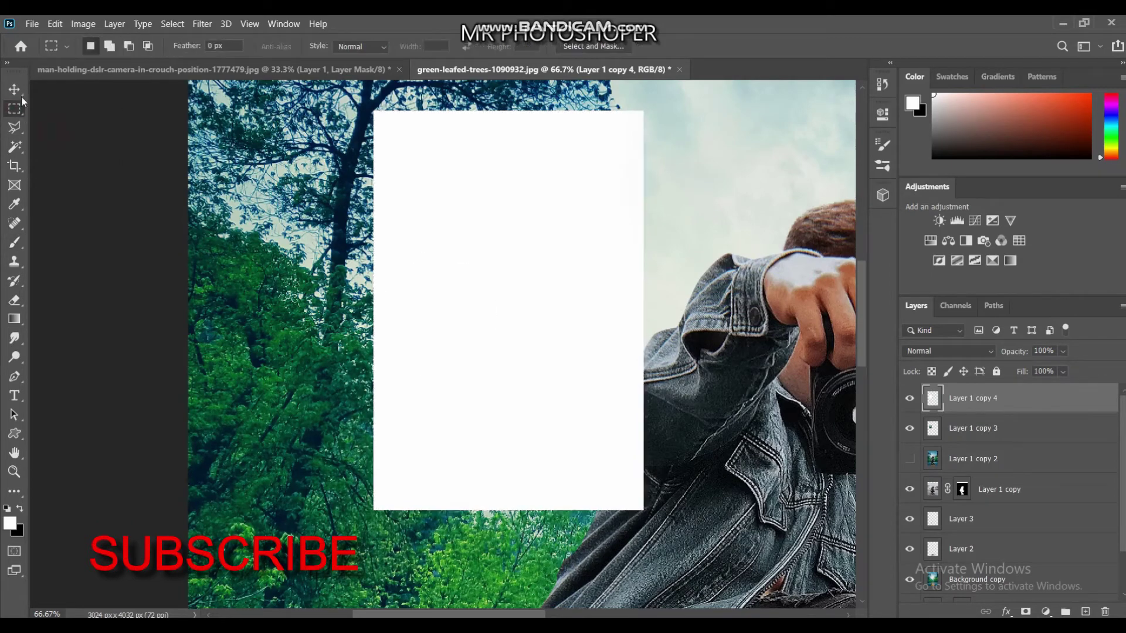
{"action": "left_click_drag", "start_coordinate": [927, 430], "coordinate": [942, 401]}
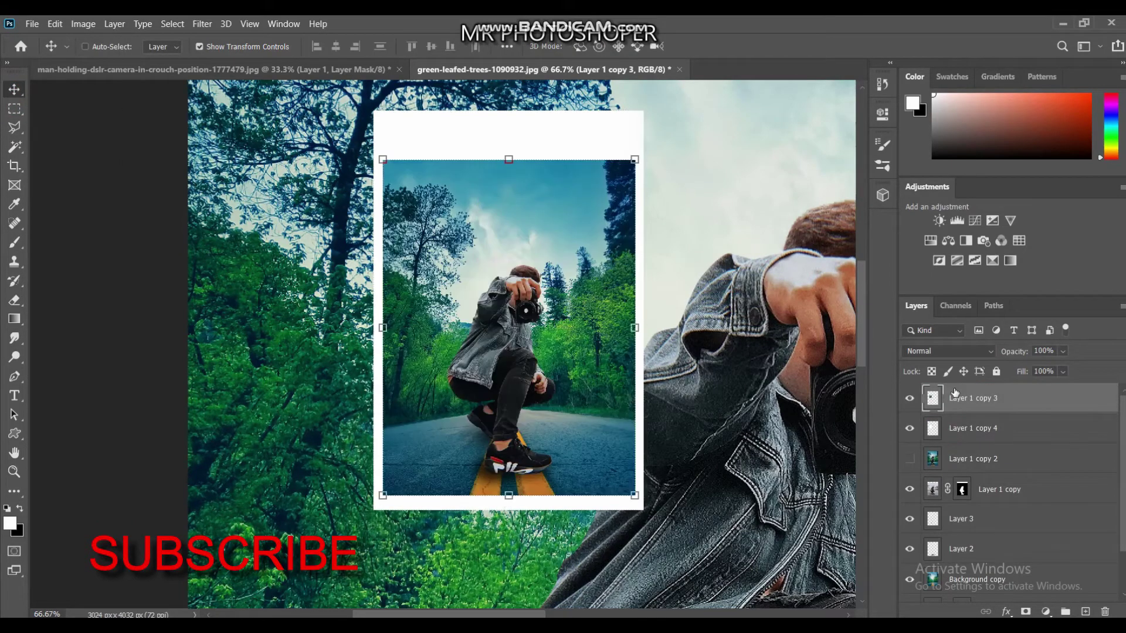
- Merge Layer 1 copy 3 and Layer 1 copy 4 into one framed print, hide copy 3, and zoom out
{"action": "left_click", "coordinate": [982, 429], "text": "shift"}
{"action": "right_click", "coordinate": [981, 429]}
{"action": "left_click", "coordinate": [970, 433]}
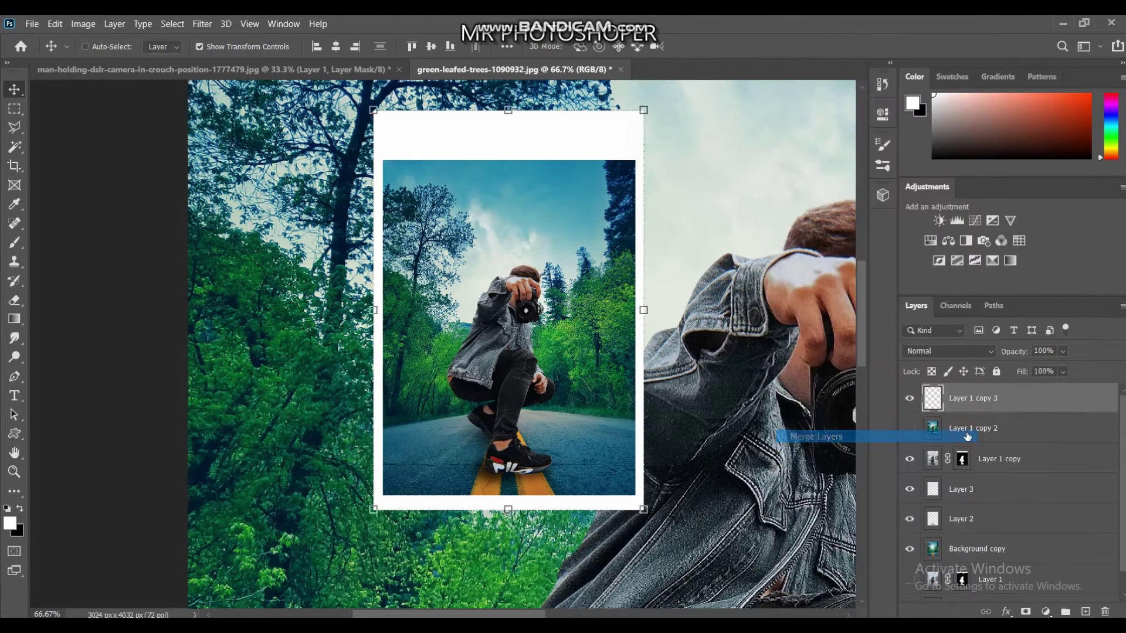
{"action": "left_click", "coordinate": [909, 428]}
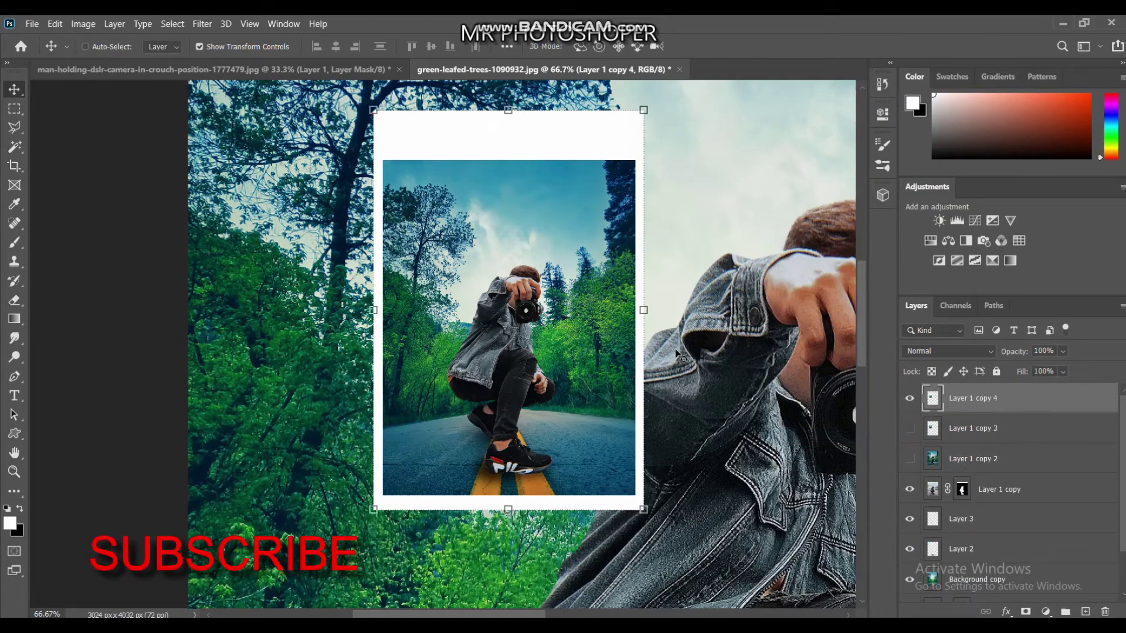
{"action": "key", "text": "ctrl+minus"}
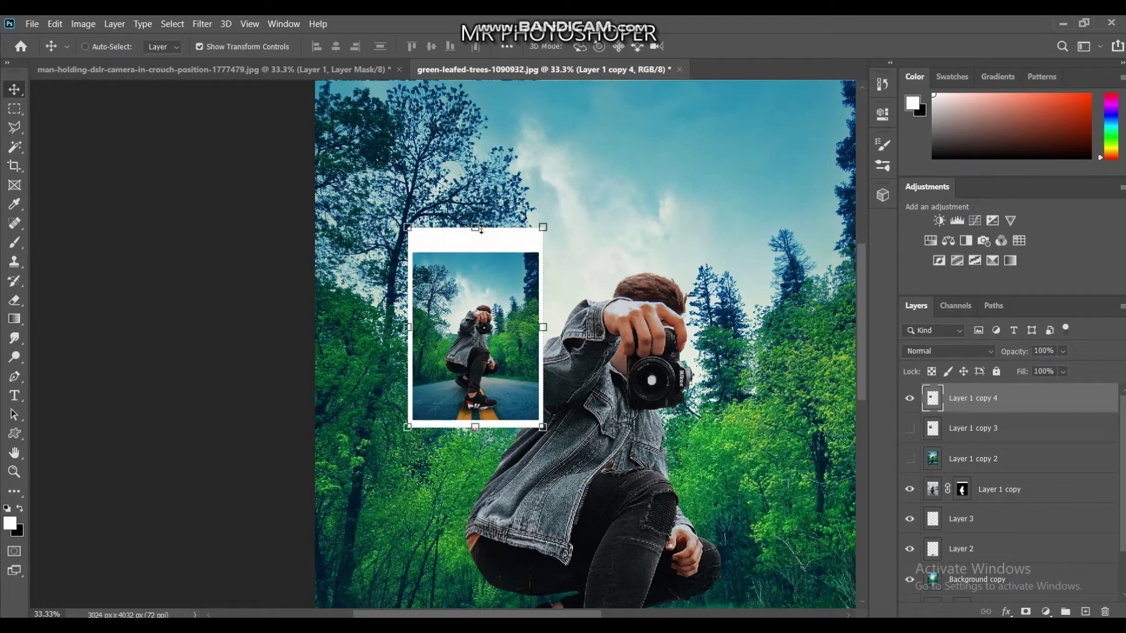
{"action": "right_click", "coordinate": [480, 230]}
{"action": "key", "text": "Escape"}
{"action": "key", "text": "ctrl+t"}
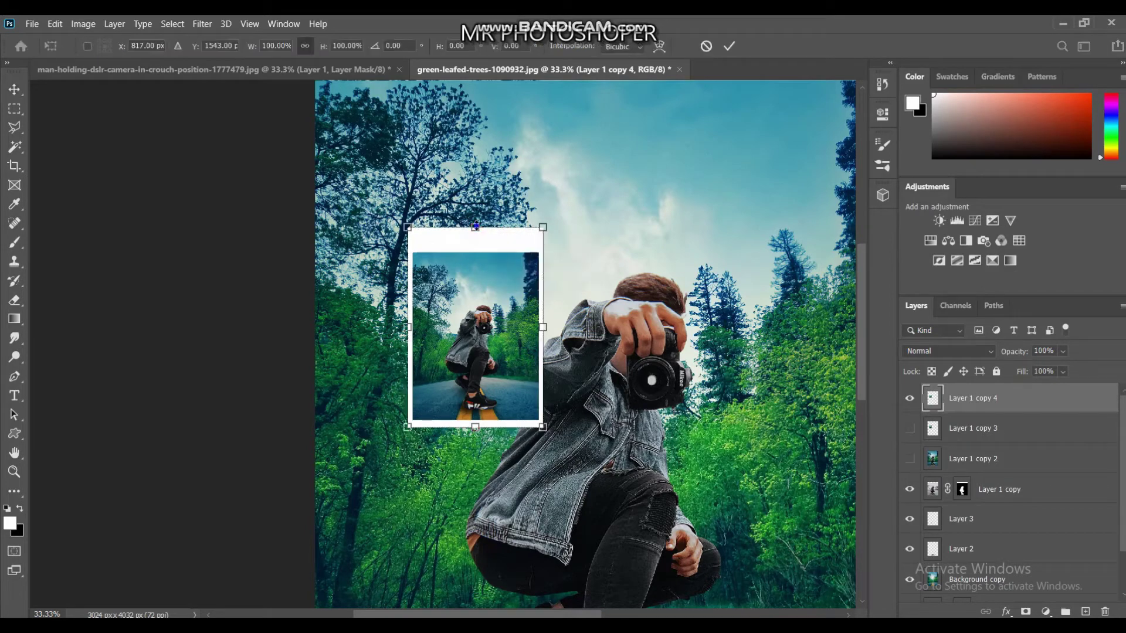
- Warp the framed print to curl its top-right corner, then move it up and left
{"action": "right_click", "coordinate": [476, 229]}
{"action": "left_click", "coordinate": [514, 326]}
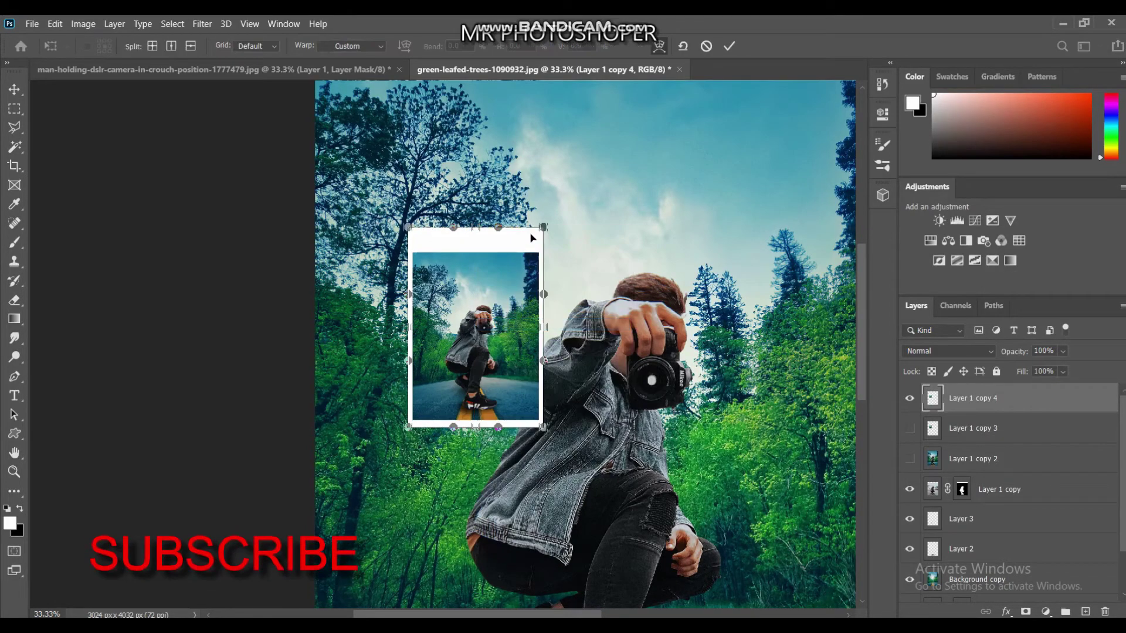
{"action": "left_click_drag", "start_coordinate": [542, 230], "coordinate": [520, 275]}
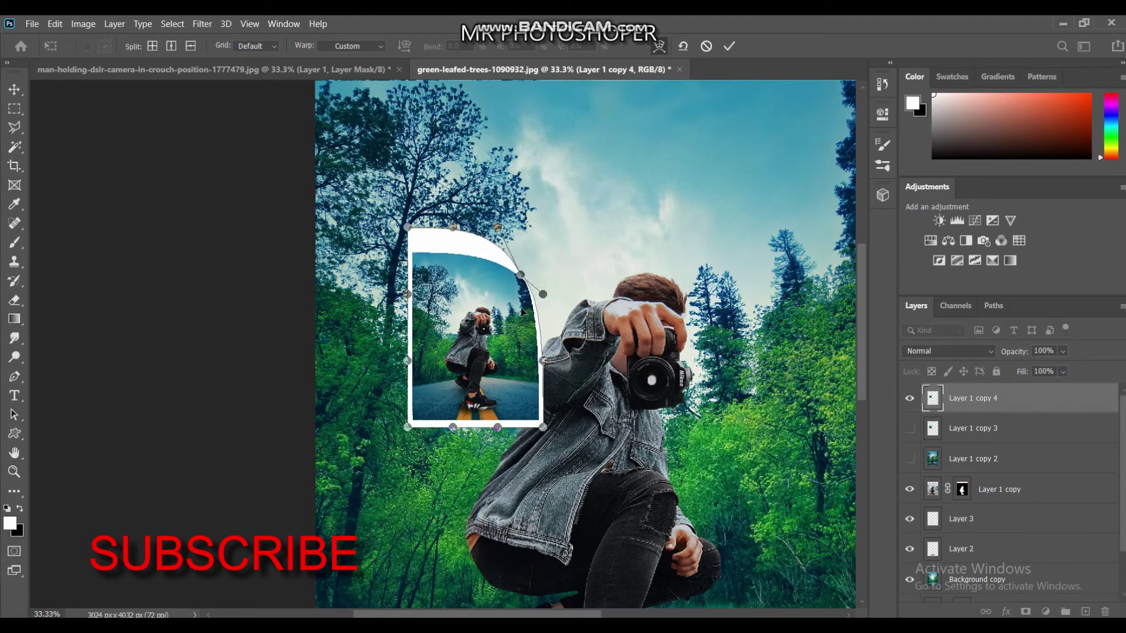
{"action": "left_click_drag", "start_coordinate": [543, 427], "coordinate": [533, 426]}
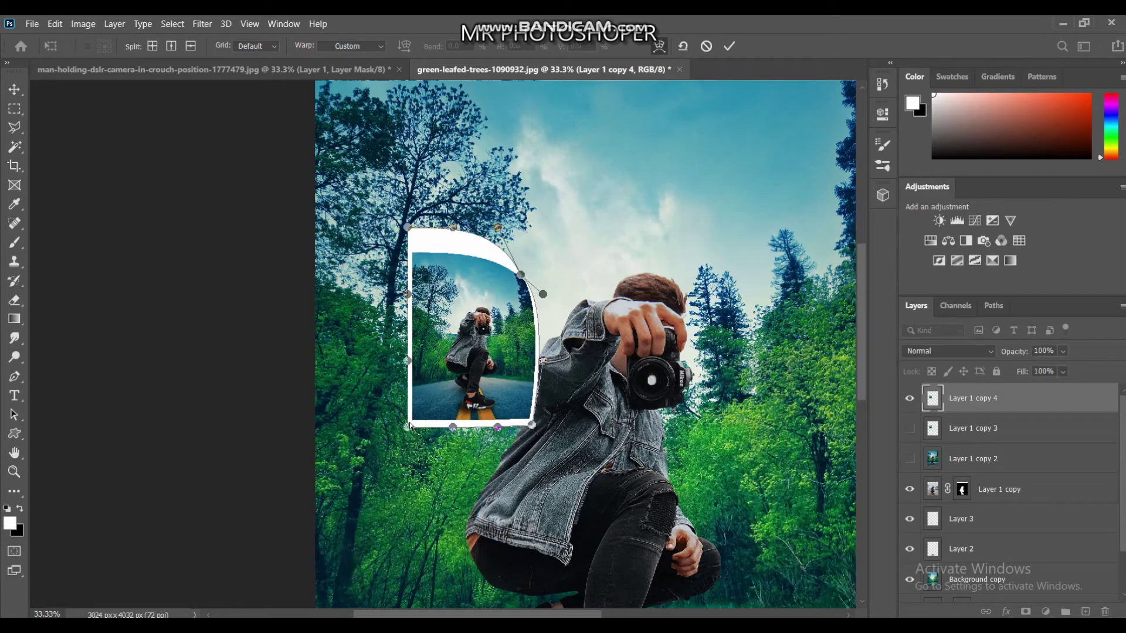
{"action": "left_click_drag", "start_coordinate": [408, 427], "coordinate": [410, 416]}
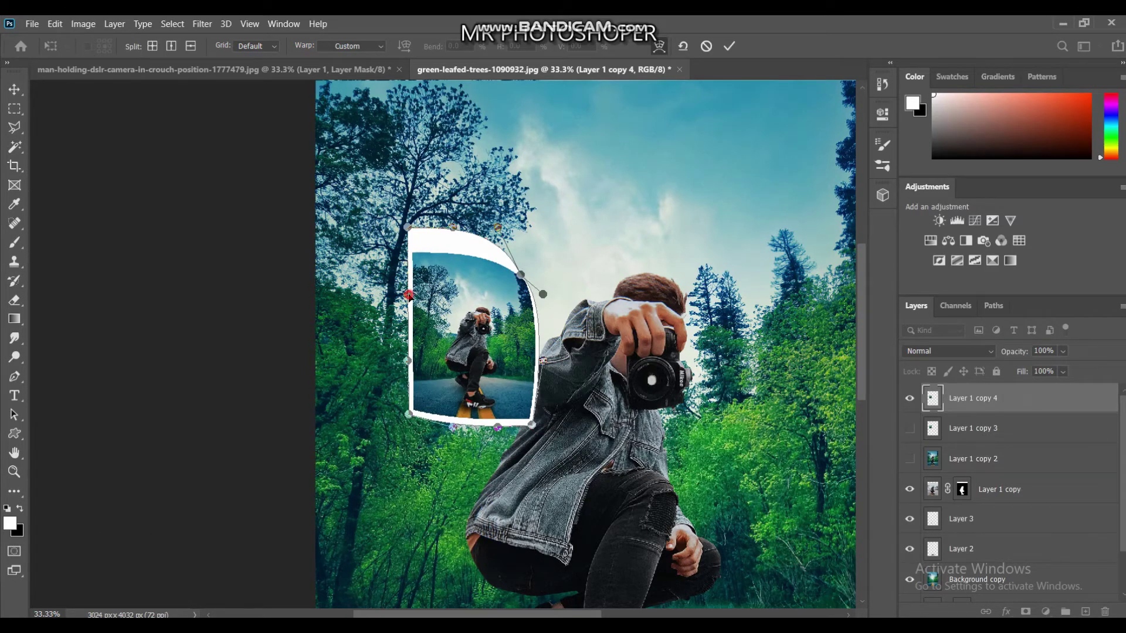
{"action": "key", "text": "Return"}
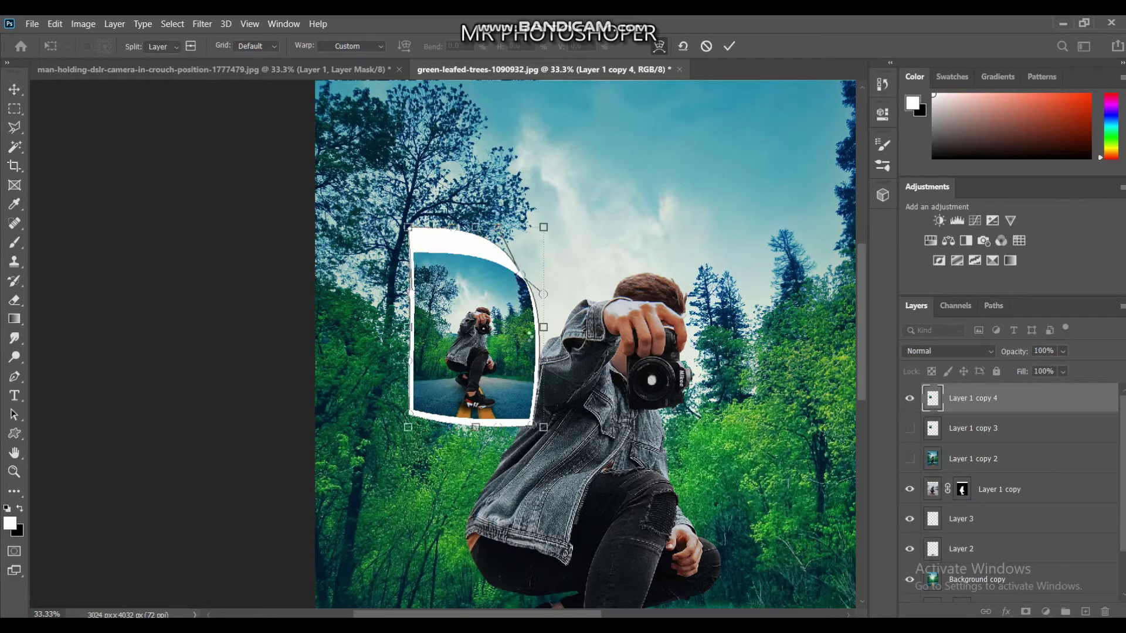
{"action": "left_click_drag", "start_coordinate": [436, 323], "coordinate": [387, 269]}
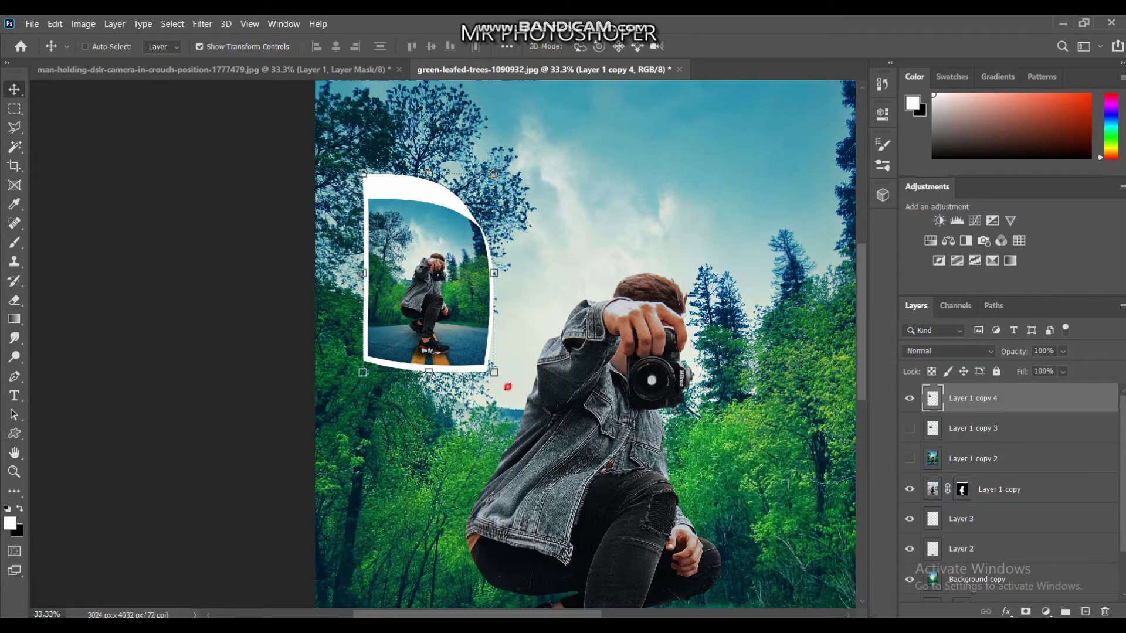
- Rotate the curled print about 3.76°, then duplicate the original small photo layer and show it
{"action": "key", "text": "ctrl+t"}
{"action": "left_click_drag", "start_coordinate": [530, 376], "coordinate": [524, 362]}
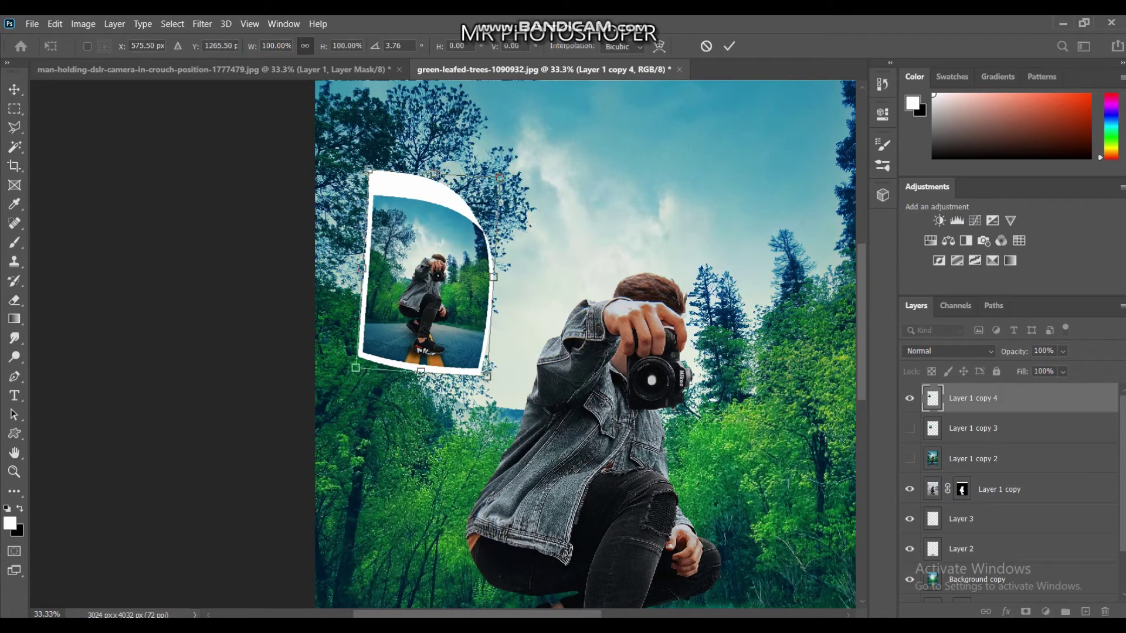
{"action": "key", "text": "Return"}
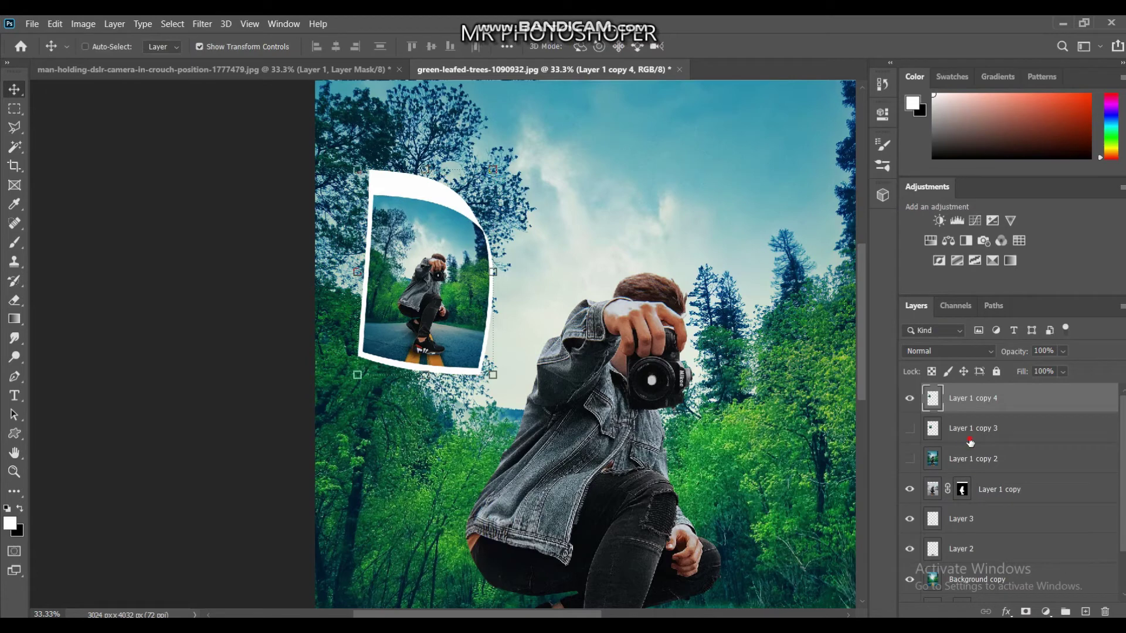
{"action": "left_click", "coordinate": [967, 442]}
{"action": "key", "text": "ctrl+j"}
{"action": "left_click", "coordinate": [910, 428]}
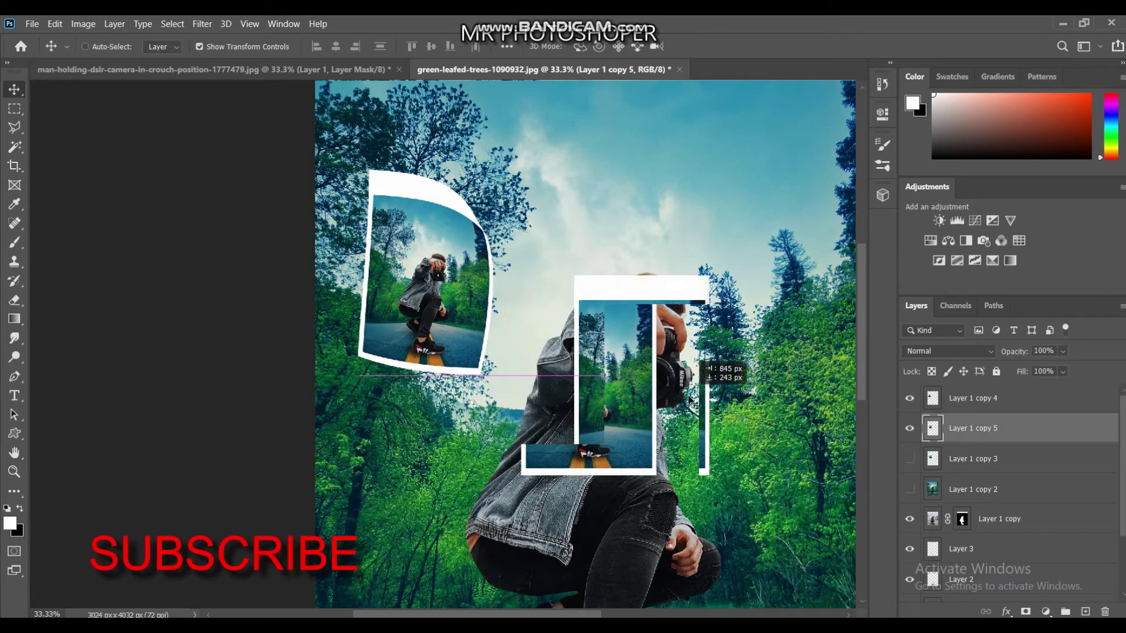
- Curl the duplicate print's top-left corner and left side, and move it higher up the canvas
{"action": "left_click_drag", "start_coordinate": [523, 348], "coordinate": [689, 395]}
{"action": "key", "text": "ctrl+t"}
{"action": "right_click", "coordinate": [657, 274]}
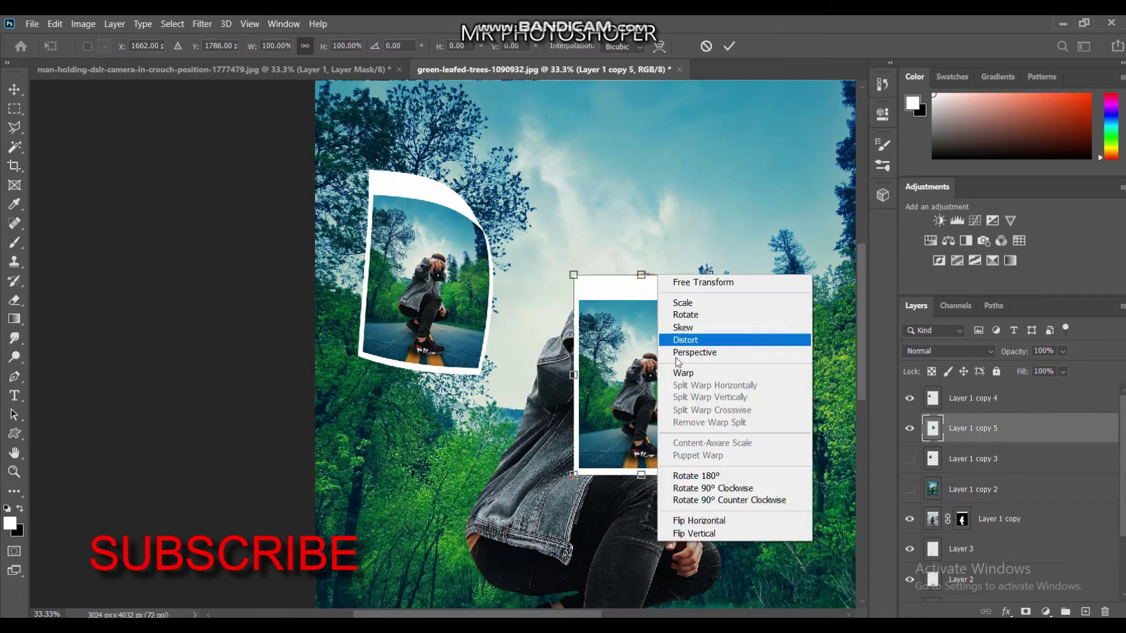
{"action": "left_click", "coordinate": [675, 373]}
{"action": "left_click_drag", "start_coordinate": [575, 275], "coordinate": [585, 263]}
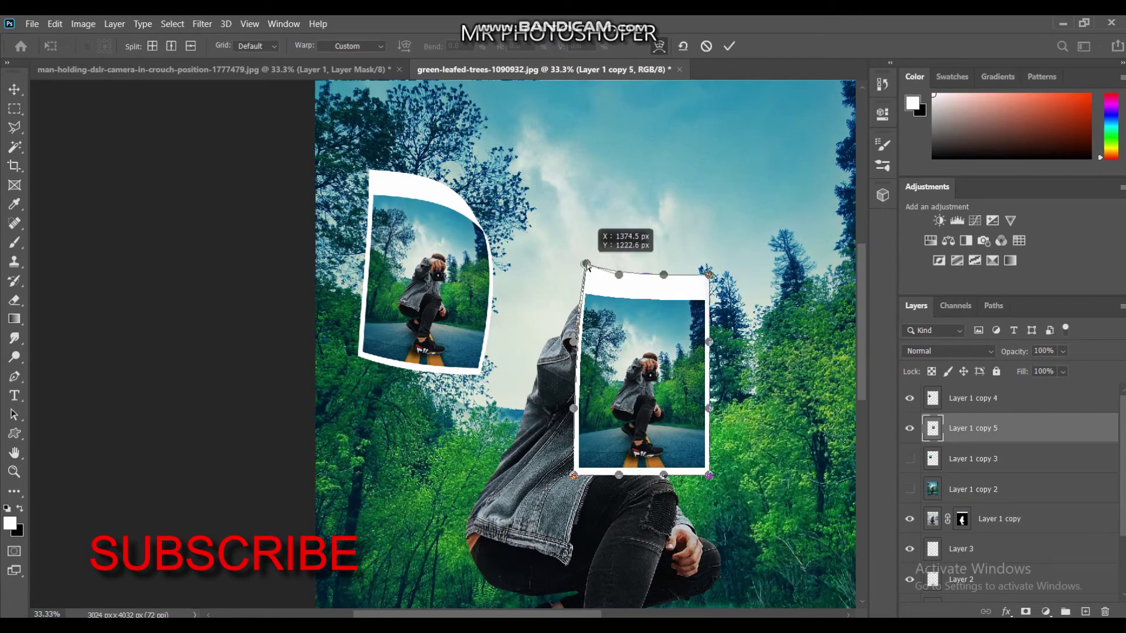
{"action": "left_click_drag", "start_coordinate": [579, 460], "coordinate": [594, 405]}
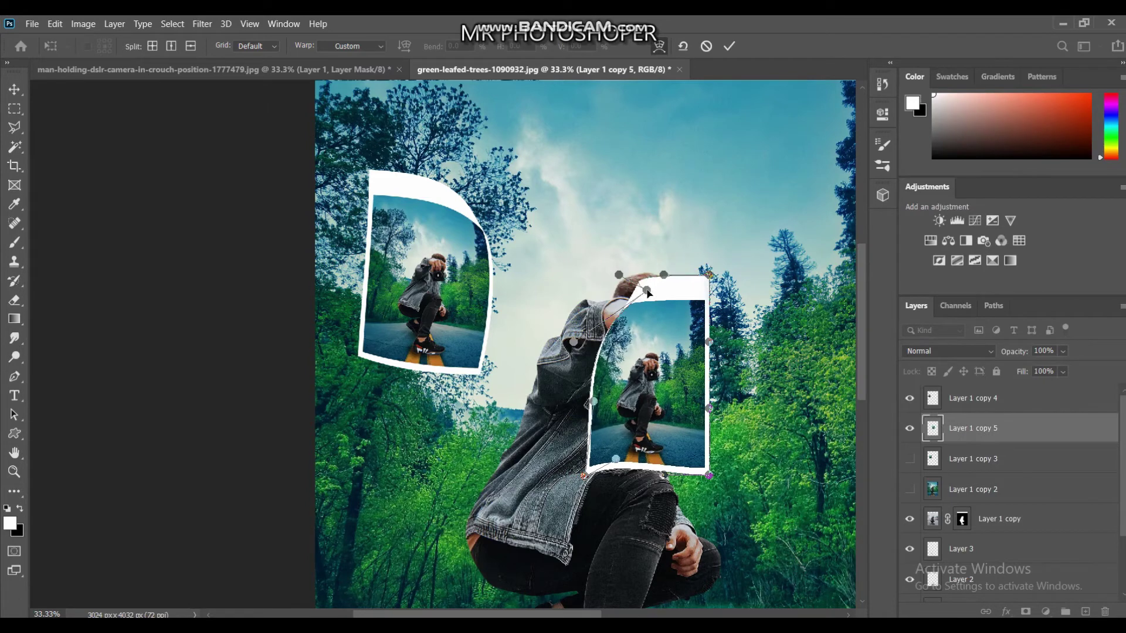
{"action": "key", "text": "Return"}
{"action": "left_click_drag", "start_coordinate": [651, 296], "coordinate": [632, 147]}
- Make another copy of the small photo, bend its left, top and bottom-left edges, and move it right
{"action": "left_click", "coordinate": [946, 461]}
{"action": "left_click", "coordinate": [909, 459]}
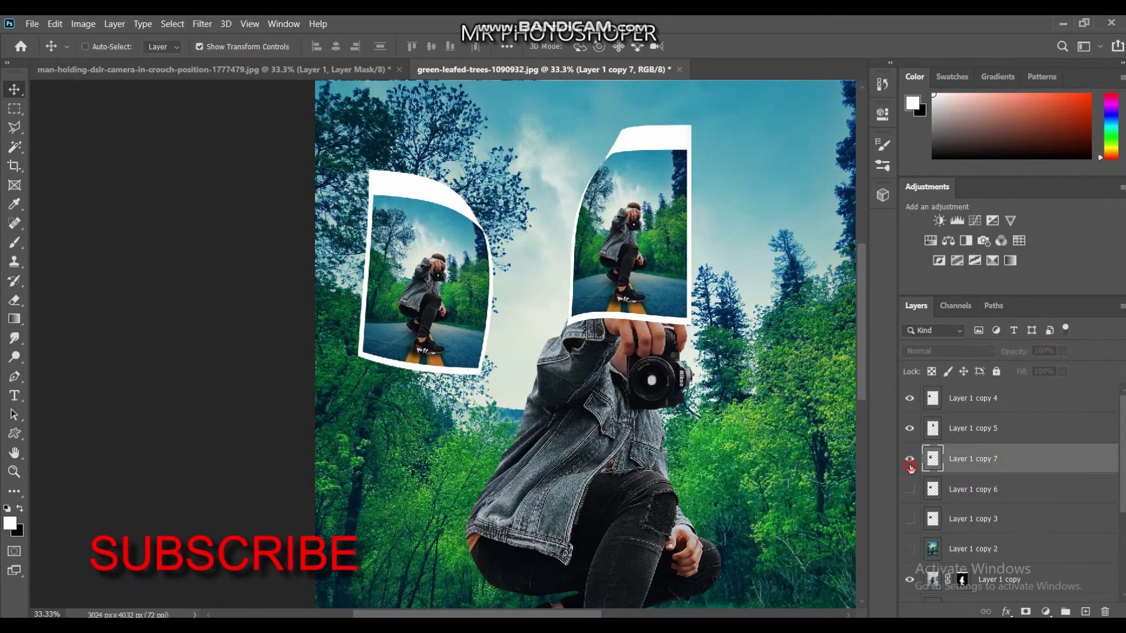
{"action": "left_click_drag", "start_coordinate": [510, 323], "coordinate": [603, 434]}
{"action": "key", "text": "ctrl+t"}
{"action": "right_click", "coordinate": [678, 351]}
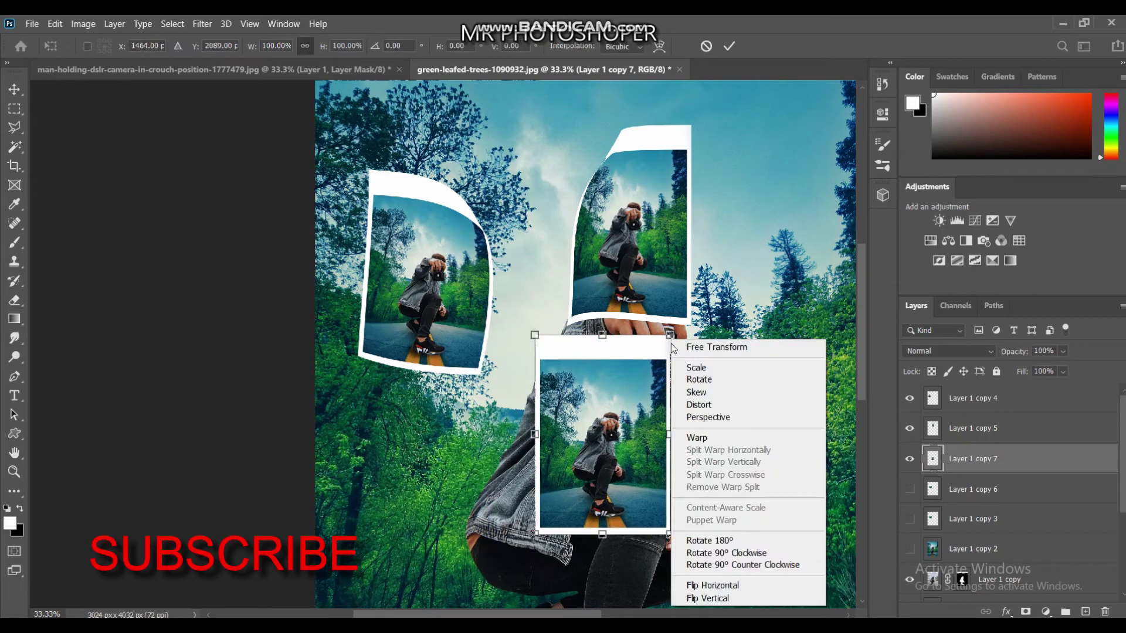
{"action": "left_click", "coordinate": [683, 441]}
{"action": "left_click_drag", "start_coordinate": [535, 434], "coordinate": [572, 440]}
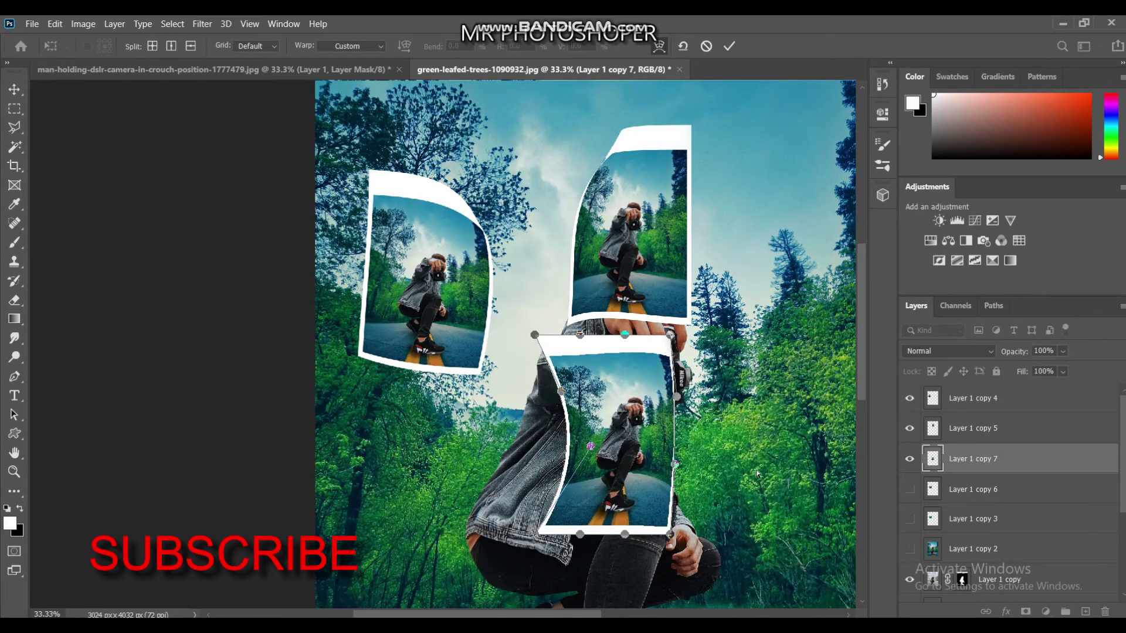
{"action": "left_click_drag", "start_coordinate": [625, 335], "coordinate": [630, 362]}
{"action": "left_click_drag", "start_coordinate": [540, 533], "coordinate": [554, 526]}
{"action": "key", "text": "Return"}
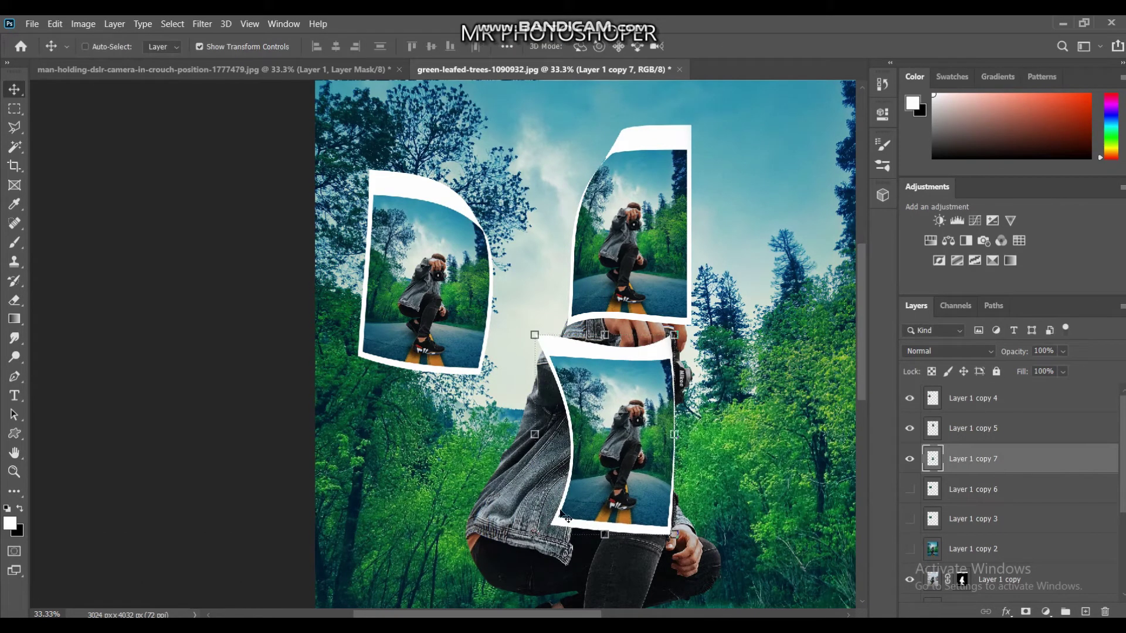
{"action": "left_click_drag", "start_coordinate": [660, 446], "coordinate": [799, 352]}
- Show and reposition the Layer 1 copy 6 print, warping its top-left and bottom-right corners inward
{"action": "left_click", "coordinate": [909, 489]}
{"action": "left_click", "coordinate": [516, 382], "text": "ctrl"}
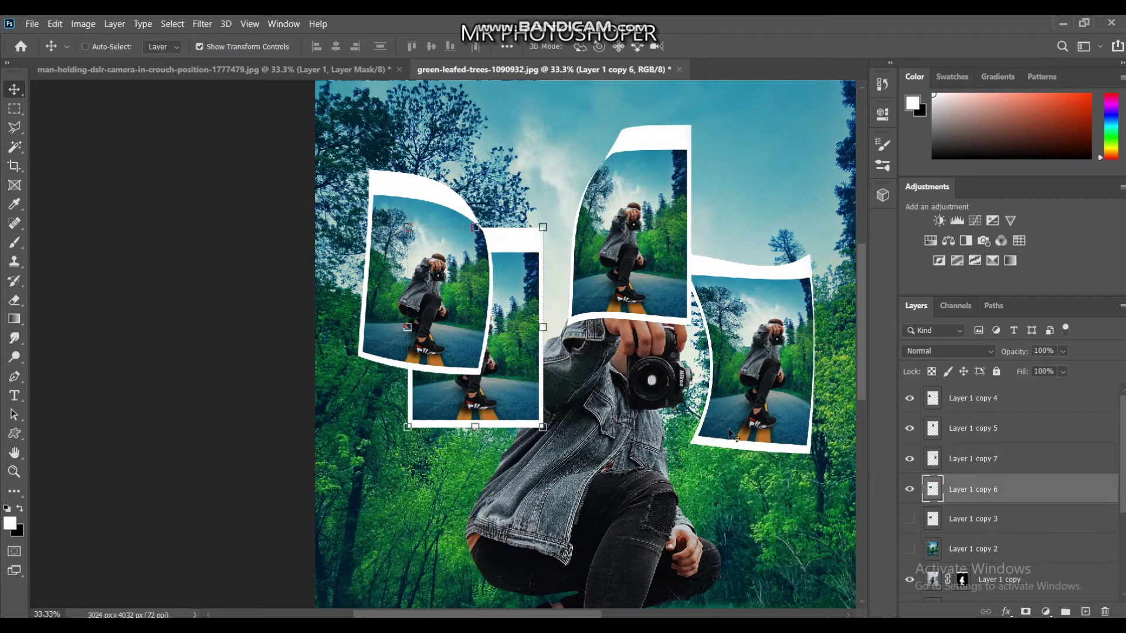
{"action": "left_click_drag", "start_coordinate": [516, 382], "coordinate": [588, 507]}
{"action": "key", "text": "ctrl+t"}
{"action": "right_click", "coordinate": [616, 91]}
{"action": "left_click", "coordinate": [697, 187]}
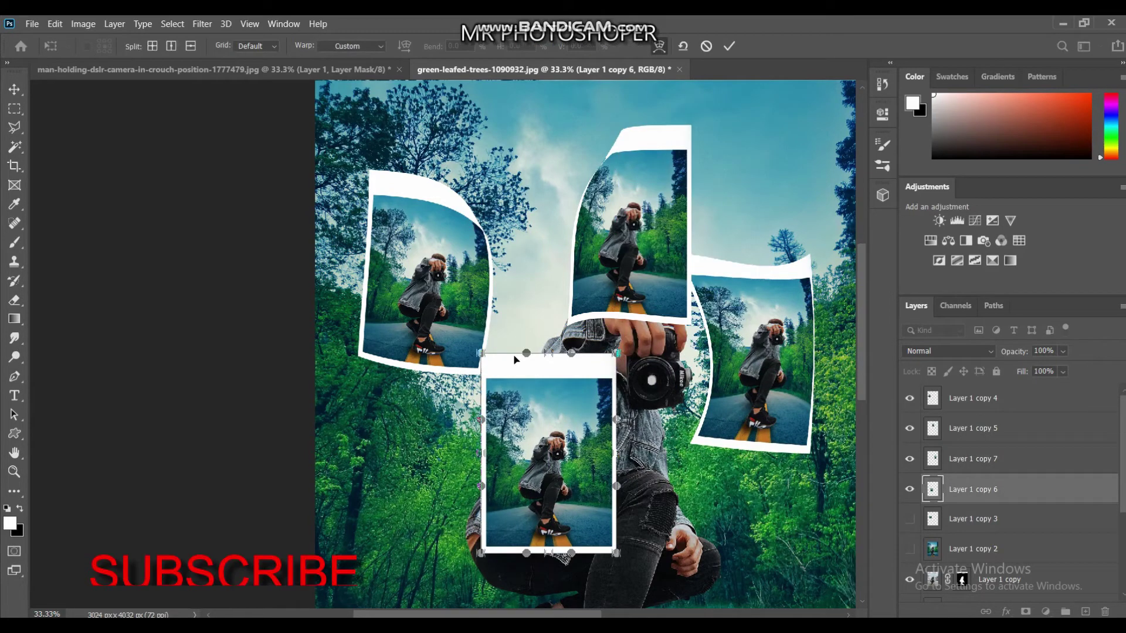
{"action": "left_click_drag", "start_coordinate": [481, 354], "coordinate": [527, 400]}
{"action": "mouse_move", "coordinate": [615, 552]}
{"action": "left_mouse_down"}
{"action": "mouse_move", "coordinate": [588, 541]}
{"action": "mouse_move", "coordinate": [675, 581]}
{"action": "left_mouse_up"}
{"action": "key", "text": "Return"}
- Duplicate Layer 1 copy 3 into a visible Layer 1 copy 8 and curl it with a warp
{"action": "left_click", "coordinate": [972, 519]}
{"action": "key", "text": "ctrl+j"}
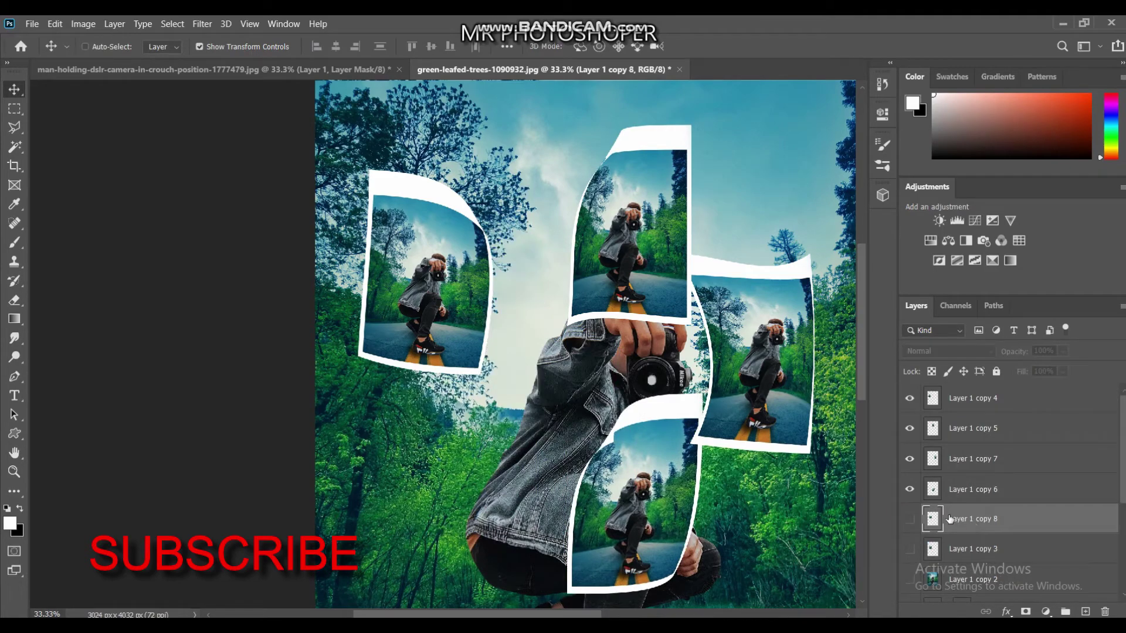
{"action": "left_click", "coordinate": [909, 519]}
{"action": "key", "text": "ctrl+t"}
{"action": "right_click", "coordinate": [530, 167]}
{"action": "left_click", "coordinate": [563, 258]}
{"action": "left_click_drag", "start_coordinate": [542, 405], "coordinate": [531, 375]}
{"action": "key", "text": "Return"}
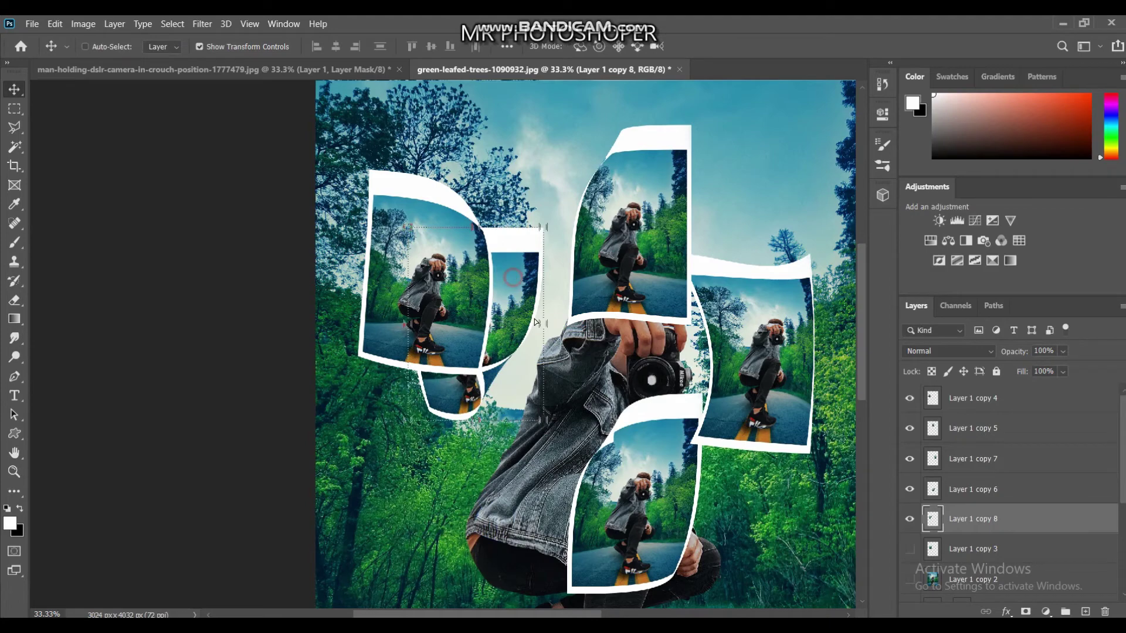
{"action": "key", "text": "ctrl+minus"}
{"action": "key", "text": "ctrl+minus"}
{"action": "key", "text": "ctrl+minus"}
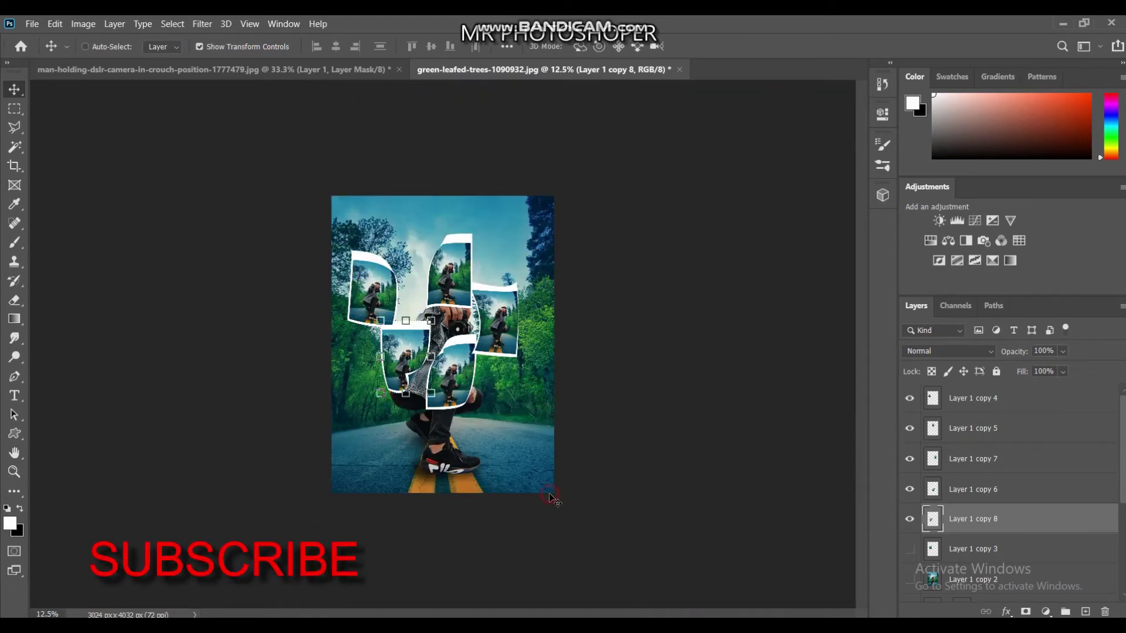
- Duplicate the Layer 1 copy 3 print, tilt it about 19 degrees and warp it into a curl
{"action": "key", "text": "ctrl+plus"}
{"action": "key", "text": "ctrl+plus"}
{"action": "key", "text": "ctrl+plus"}
{"action": "left_click", "coordinate": [910, 549]}
{"action": "key", "text": "ctrl+j"}
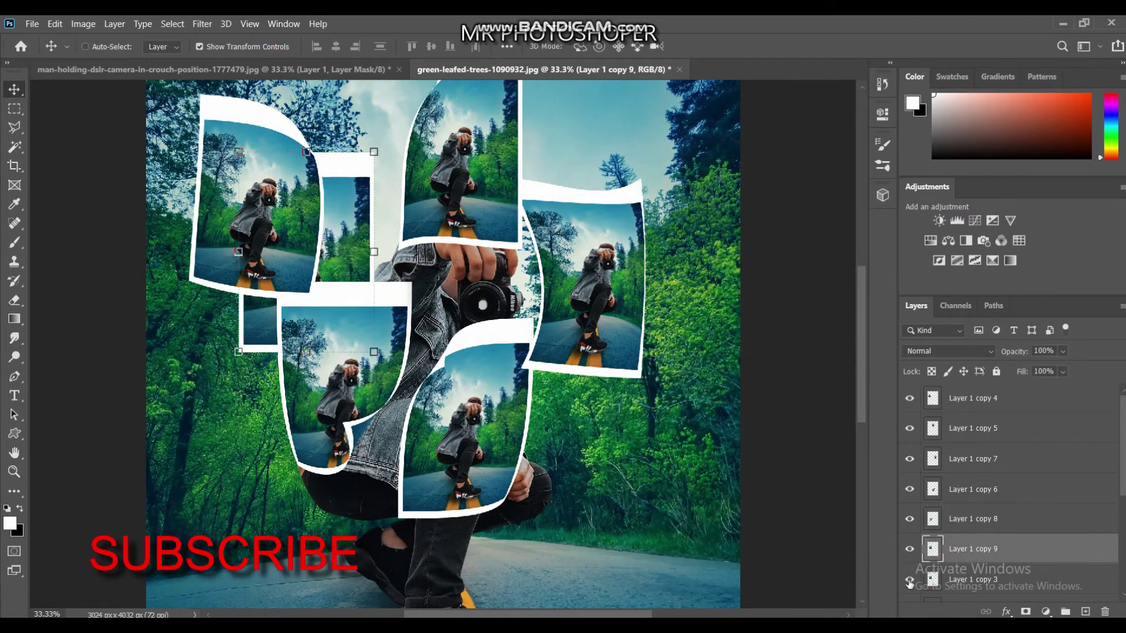
{"action": "left_click_drag", "start_coordinate": [321, 246], "coordinate": [639, 473]}
{"action": "key", "text": "ctrl+t"}
{"action": "left_click_drag", "start_coordinate": [674, 575], "coordinate": [636, 594]}
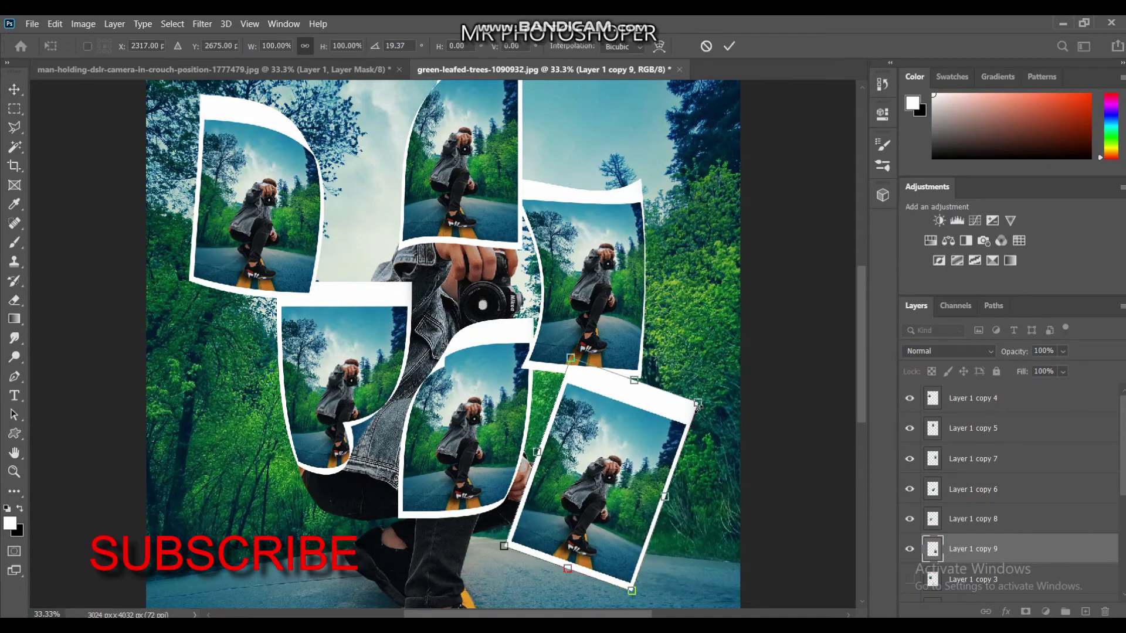
{"action": "right_click", "coordinate": [698, 140]}
{"action": "left_click", "coordinate": [724, 238]}
{"action": "left_click_drag", "start_coordinate": [649, 392], "coordinate": [654, 414]}
{"action": "left_click_drag", "start_coordinate": [627, 604], "coordinate": [626, 580]}
{"action": "key", "text": "Return"}
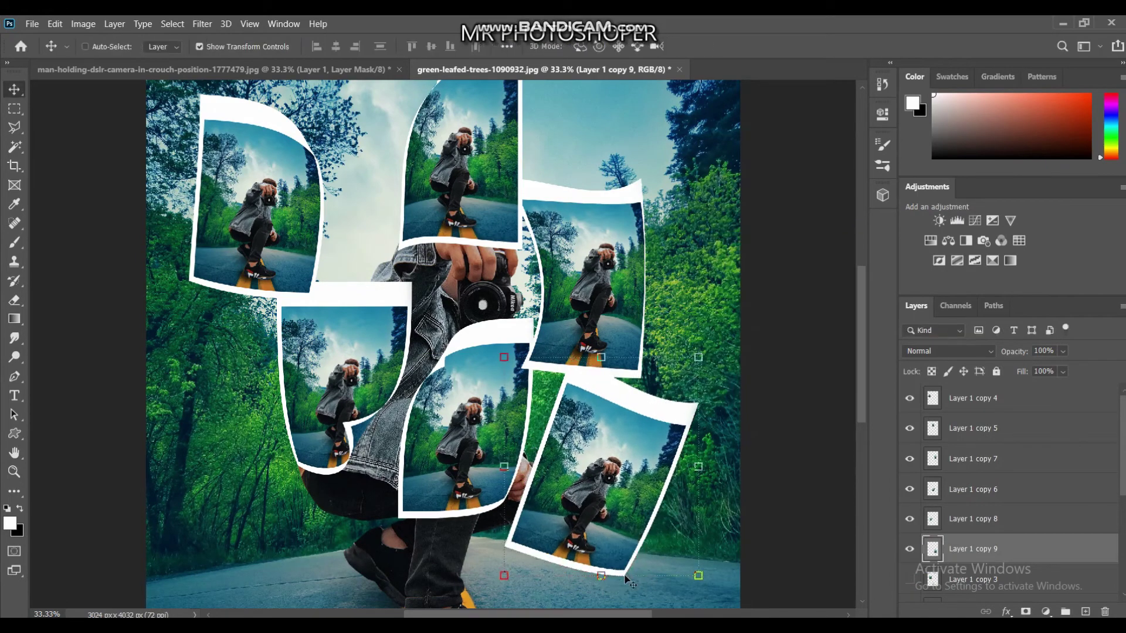
- Nudge the new print down-right, then shrink all print layers together to about 84%
{"action": "key", "text": "ctrl+minus"}
{"action": "left_click_drag", "start_coordinate": [531, 414], "coordinate": [548, 460]}
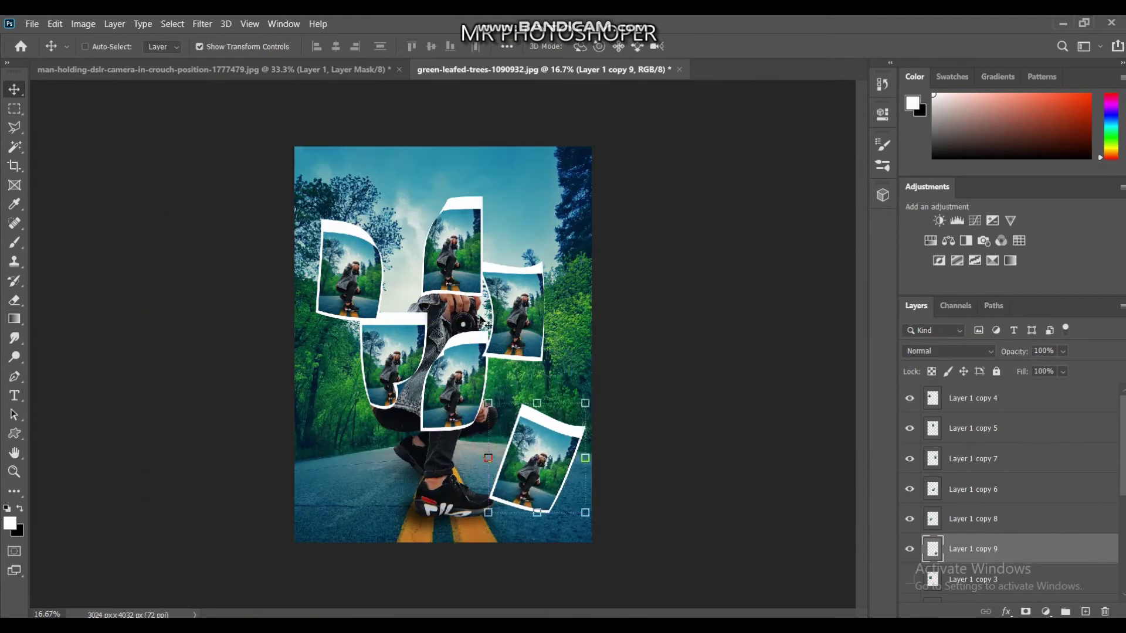
{"action": "left_click", "coordinate": [984, 458]}
{"action": "left_click", "coordinate": [985, 398]}
{"action": "left_click", "coordinate": [973, 549], "text": "shift"}
{"action": "key", "text": "ctrl+t"}
{"action": "left_click_drag", "start_coordinate": [585, 197], "coordinate": [505, 294]}
{"action": "key", "text": "Return"}
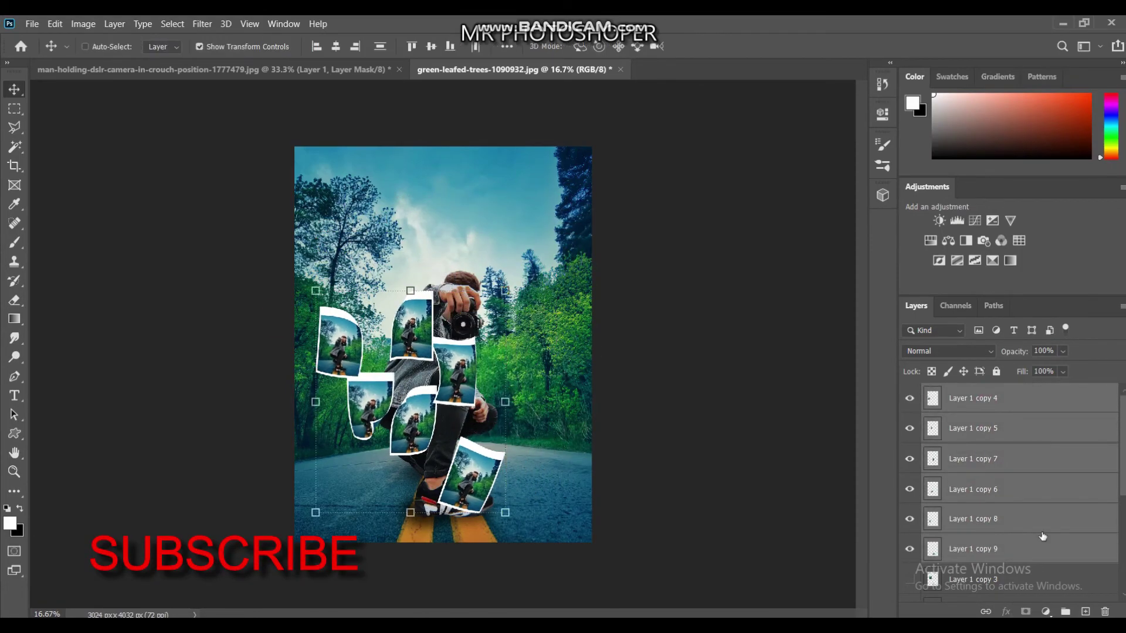
- Move the Layer 1 copy 8 print upward and rotate it slightly
{"action": "left_click", "coordinate": [985, 519]}
{"action": "key", "text": "ctrl+plus"}
{"action": "key", "text": "ctrl+minus"}
{"action": "mouse_move", "coordinate": [358, 451]}
{"action": "left_mouse_down"}
{"action": "mouse_move", "coordinate": [359, 351]}
{"action": "mouse_move", "coordinate": [339, 407]}
{"action": "left_mouse_up"}
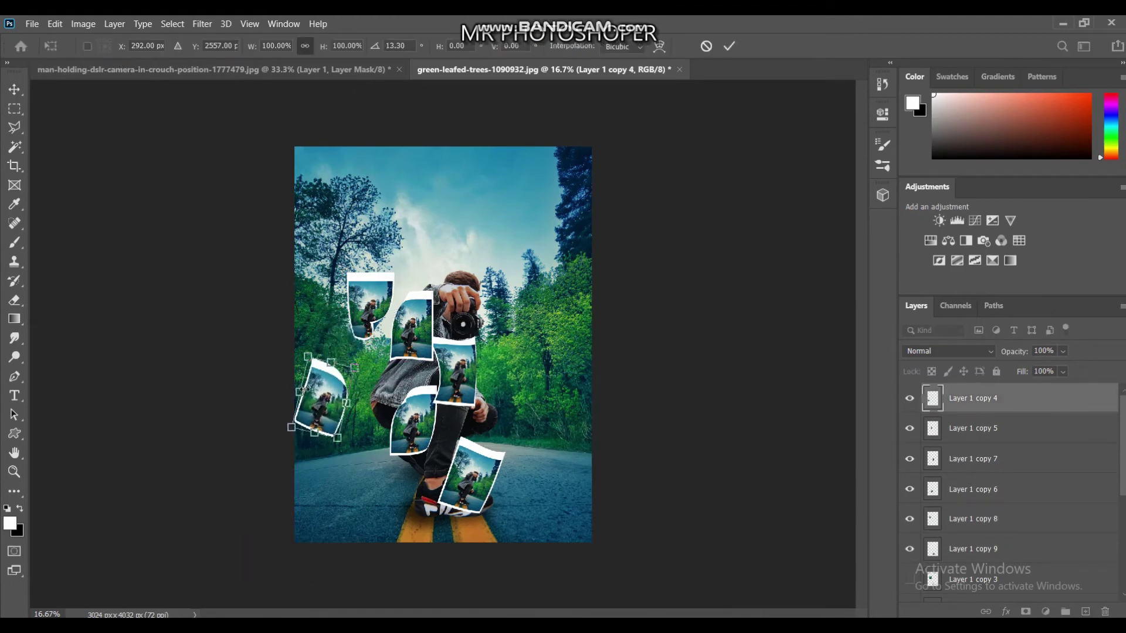
{"action": "left_click", "coordinate": [380, 294]}
{"action": "left_click_drag", "start_coordinate": [338, 265], "coordinate": [333, 277]}
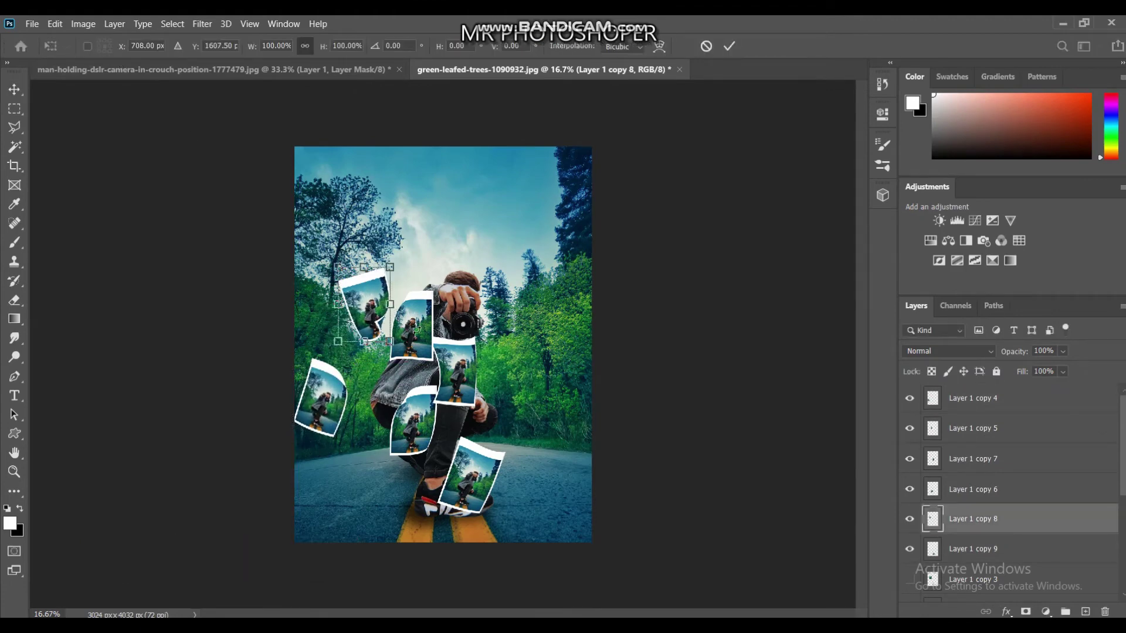
{"action": "key", "text": "Return"}
- Scatter the remaining prints around the photographer by repositioning each one
{"action": "left_click_drag", "start_coordinate": [420, 335], "coordinate": [542, 318]}
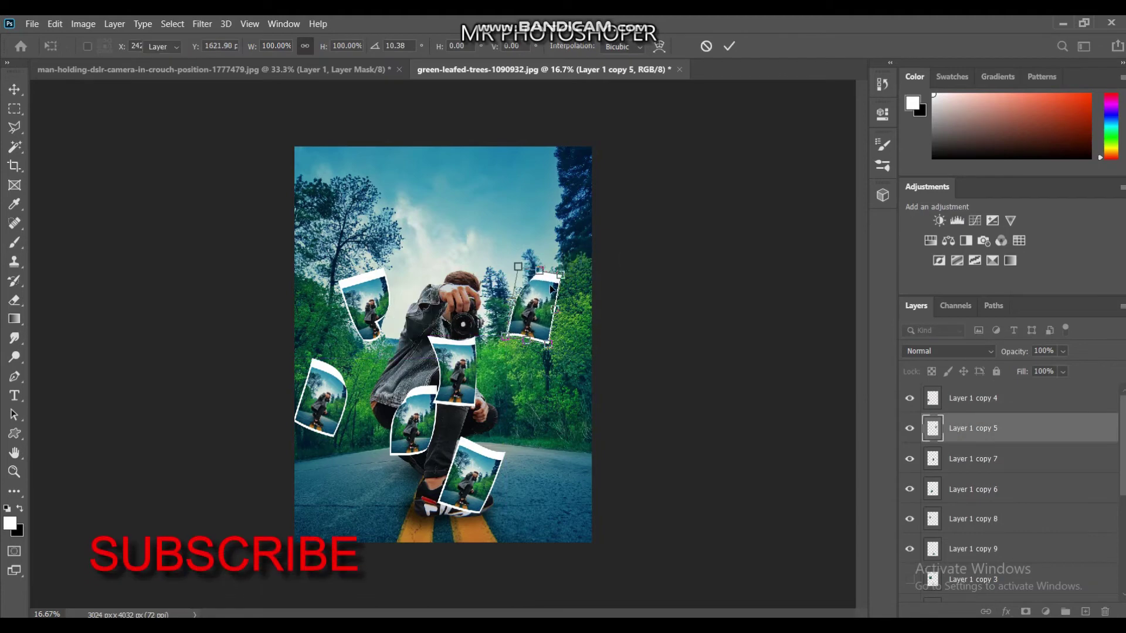
{"action": "left_click", "coordinate": [472, 349]}
{"action": "left_click_drag", "start_coordinate": [472, 350], "coordinate": [548, 378]}
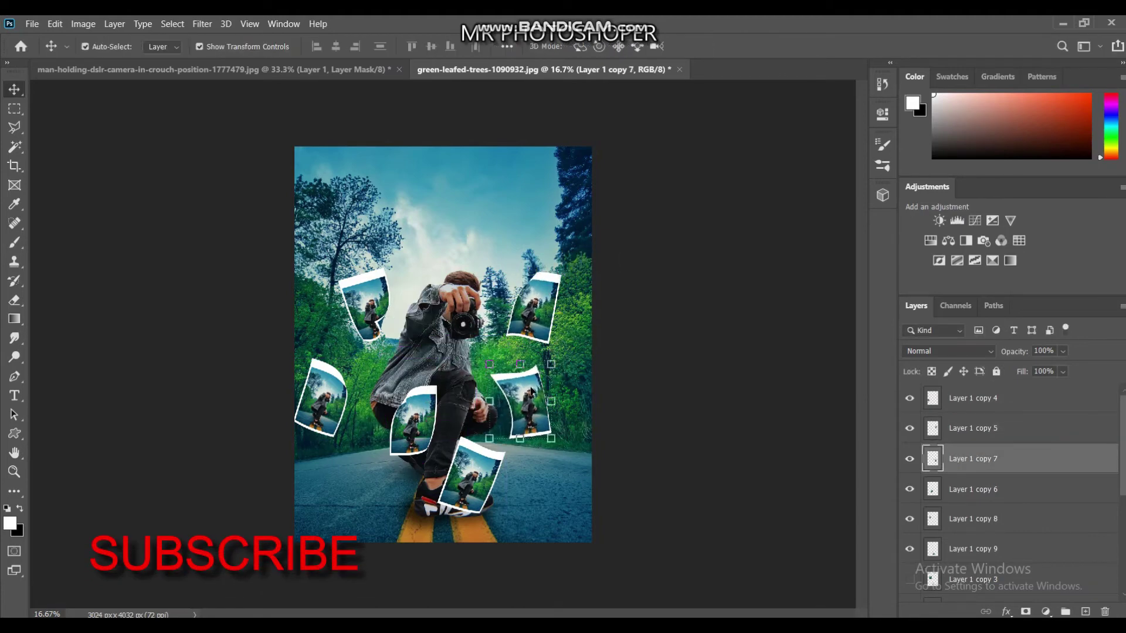
{"action": "left_click_drag", "start_coordinate": [475, 480], "coordinate": [488, 497]}
{"action": "left_click_drag", "start_coordinate": [531, 311], "coordinate": [530, 276]}
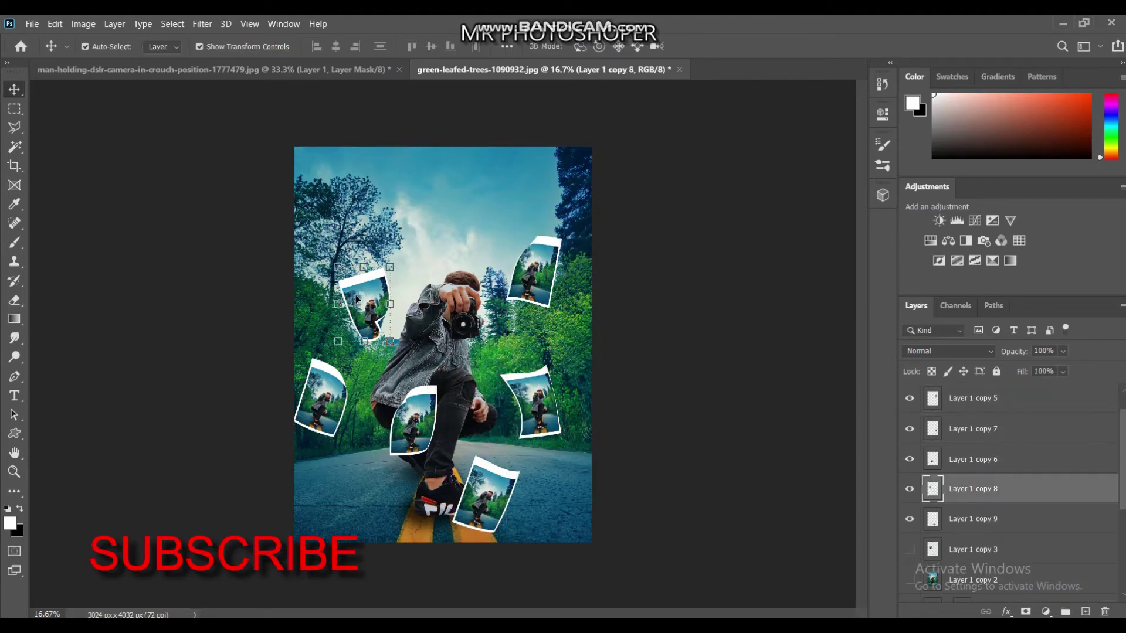
{"action": "left_click_drag", "start_coordinate": [366, 305], "coordinate": [377, 270]}
{"action": "left_click_drag", "start_coordinate": [528, 405], "coordinate": [537, 404]}
{"action": "left_click_drag", "start_coordinate": [320, 398], "coordinate": [321, 364]}
{"action": "left_click_drag", "start_coordinate": [413, 419], "coordinate": [389, 456]}
{"action": "left_click_drag", "start_coordinate": [475, 512], "coordinate": [482, 551]}
{"action": "left_click_drag", "start_coordinate": [393, 455], "coordinate": [378, 477]}
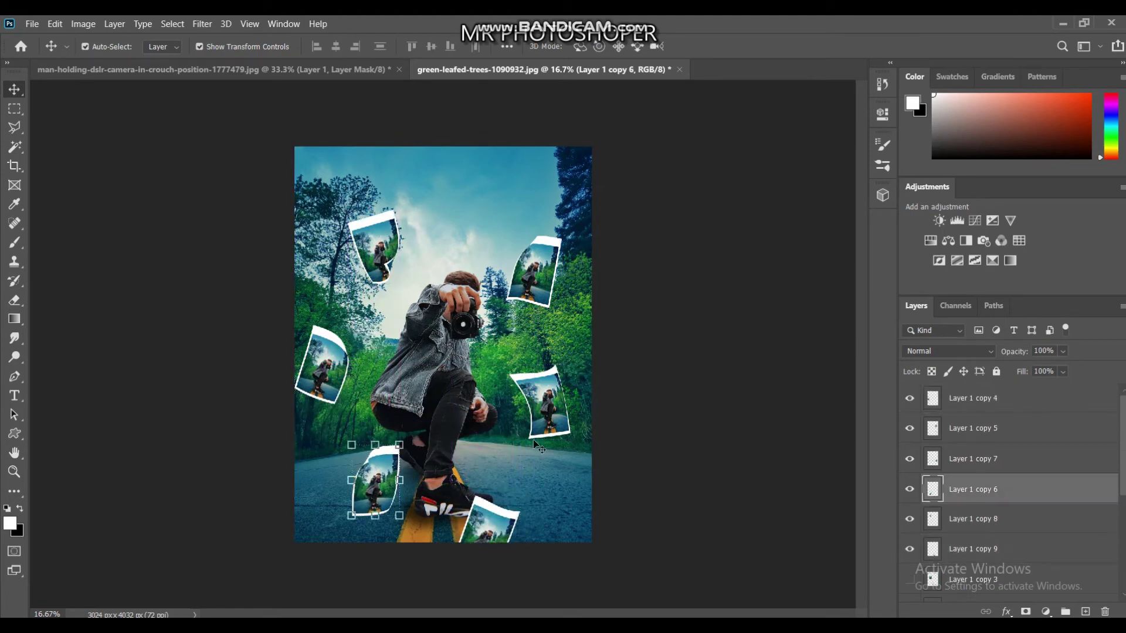
- Place a copy of the bottom print mid-canvas and select print layers copy 5 through 9
{"action": "left_click", "coordinate": [481, 518]}
{"action": "mouse_move", "coordinate": [481, 518]}
{"action": "left_mouse_down"}
{"action": "mouse_move", "coordinate": [515, 380]}
{"action": "mouse_move", "coordinate": [490, 355]}
{"action": "left_mouse_up"}
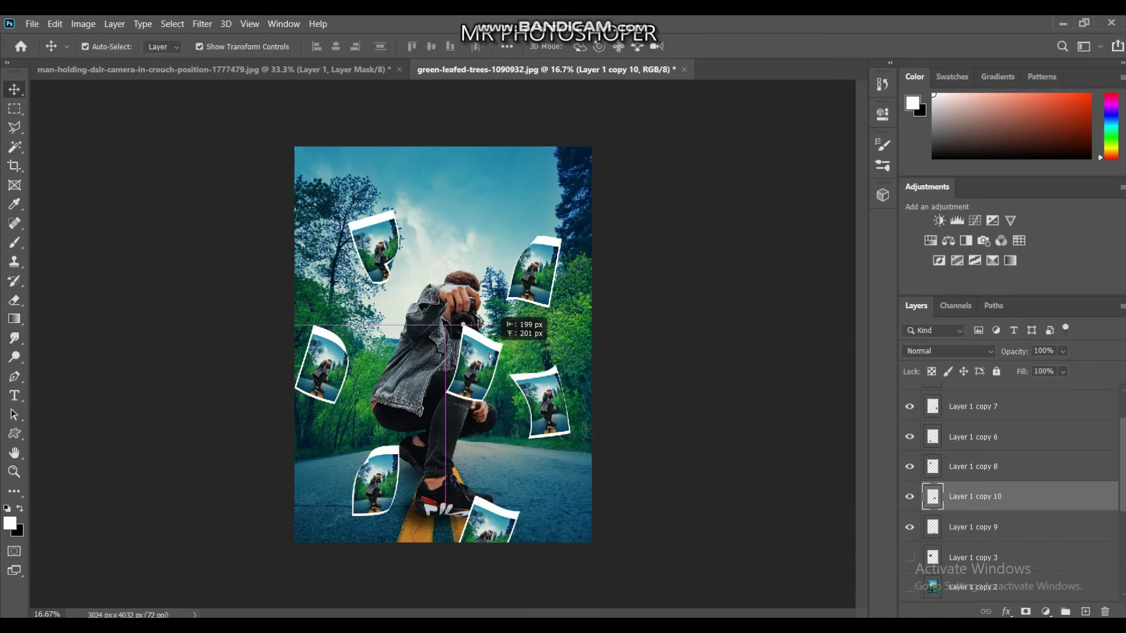
{"action": "left_click", "coordinate": [985, 527], "text": "ctrl"}
{"action": "left_click", "coordinate": [985, 467], "text": "ctrl"}
{"action": "left_click", "coordinate": [991, 436], "text": "ctrl"}
{"action": "left_click", "coordinate": [1000, 408], "text": "ctrl"}
{"action": "left_click_drag", "start_coordinate": [1122, 460], "coordinate": [1113, 430]}
{"action": "left_click", "coordinate": [1060, 428], "text": "ctrl"}
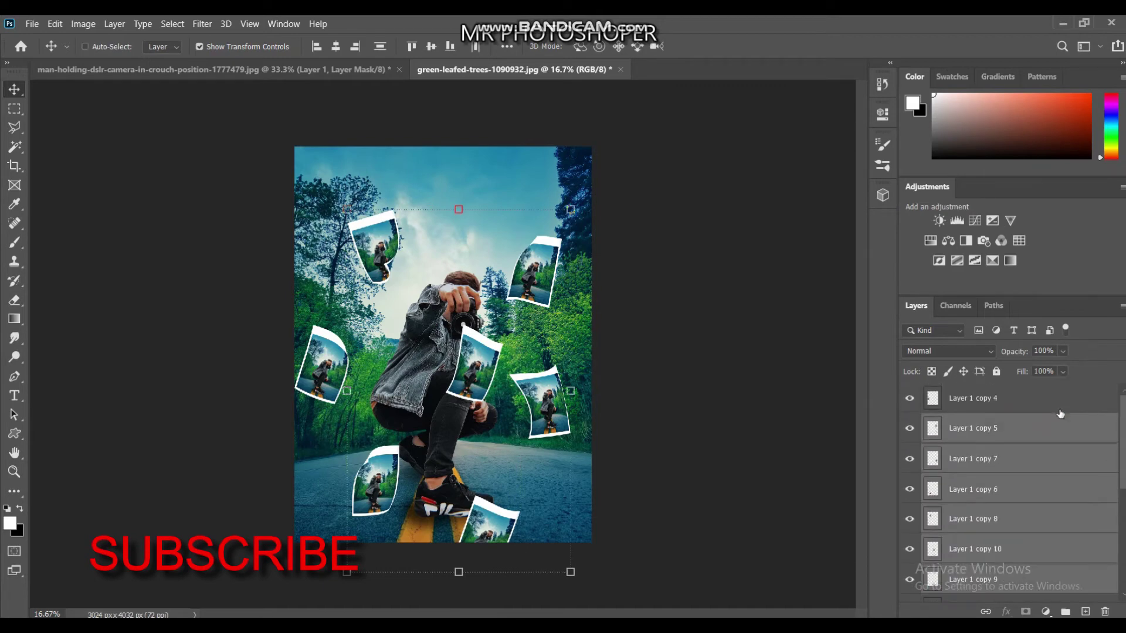
- Merge the selected print layers into one new layer
{"action": "right_click", "coordinate": [1059, 413]}
{"action": "left_click", "coordinate": [938, 436]}
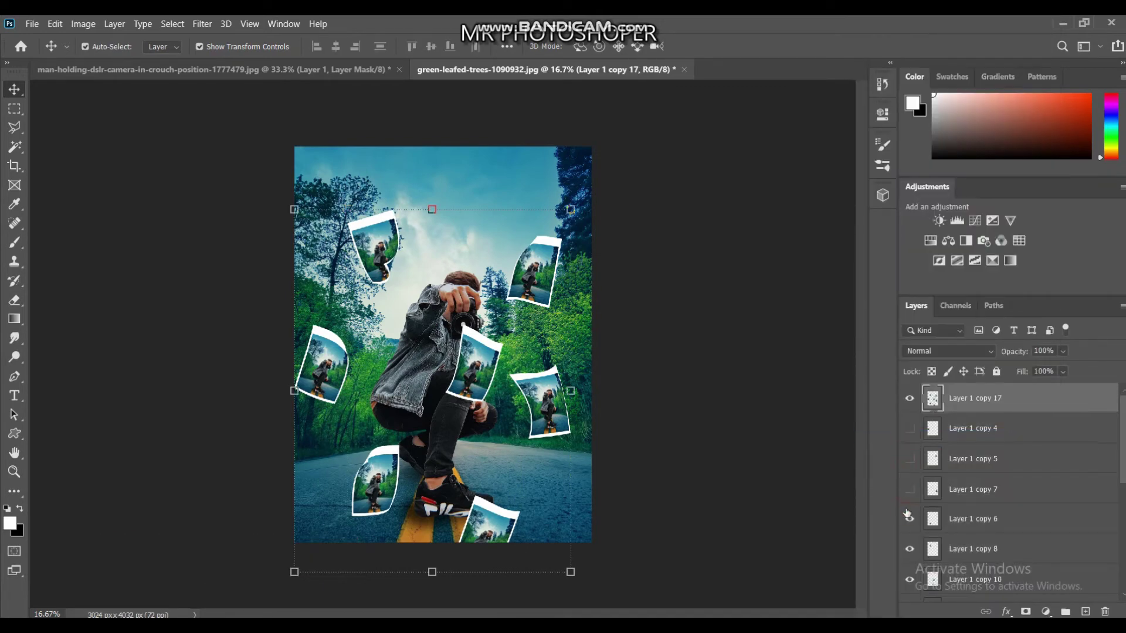
{"action": "left_click_drag", "start_coordinate": [1122, 419], "coordinate": [1122, 477]}
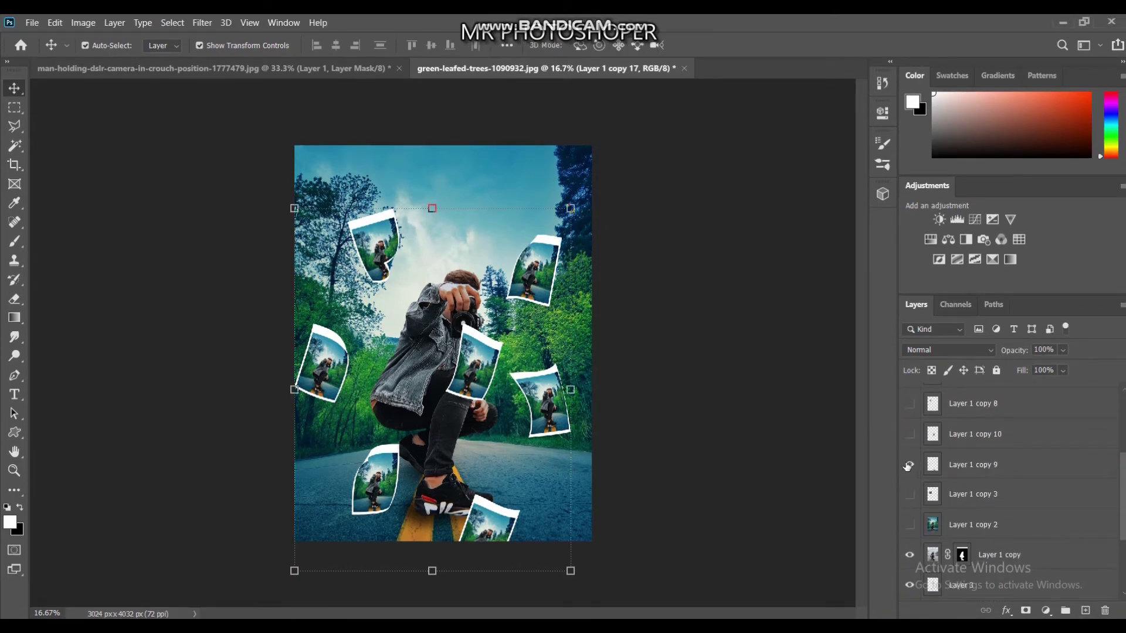
{"action": "scroll", "coordinate": [911, 528], "scroll_direction": "up", "scroll_amount": 5}
- Apply a Radial Blur to the merged prints, undo it, then restore it from History
{"action": "left_click", "coordinate": [202, 23]}
{"action": "mouse_move", "coordinate": [225, 192]}
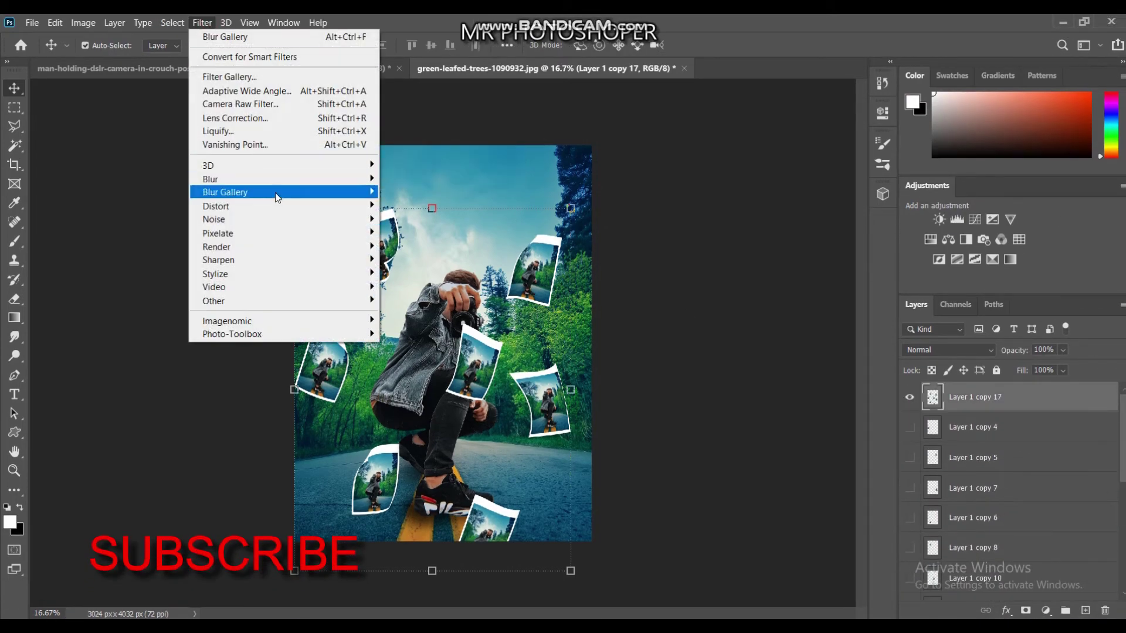
{"action": "left_click", "coordinate": [410, 273]}
{"action": "left_click", "coordinate": [610, 183]}
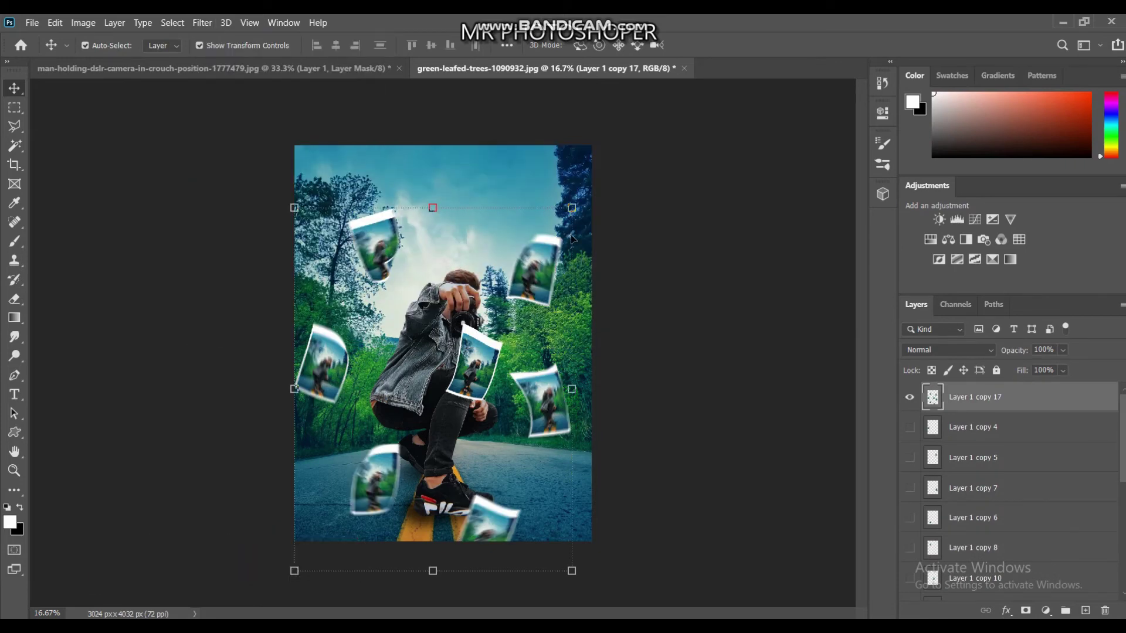
{"action": "key", "text": "ctrl+z"}
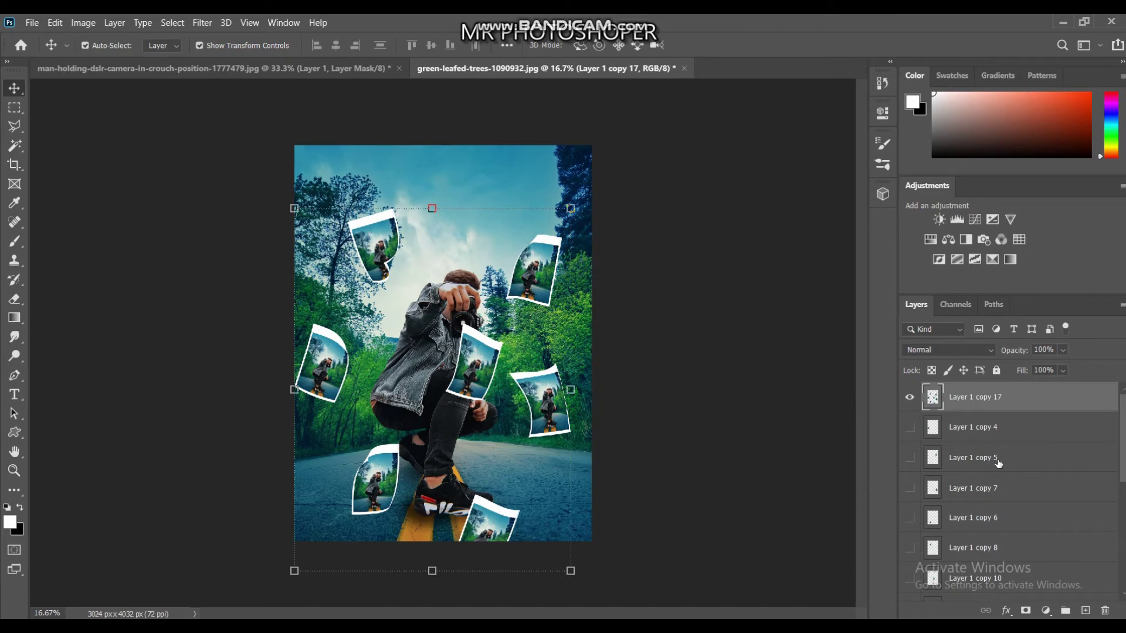
{"action": "left_click", "coordinate": [882, 82]}
{"action": "left_click", "coordinate": [780, 405]}
{"action": "left_click", "coordinate": [564, 514]}
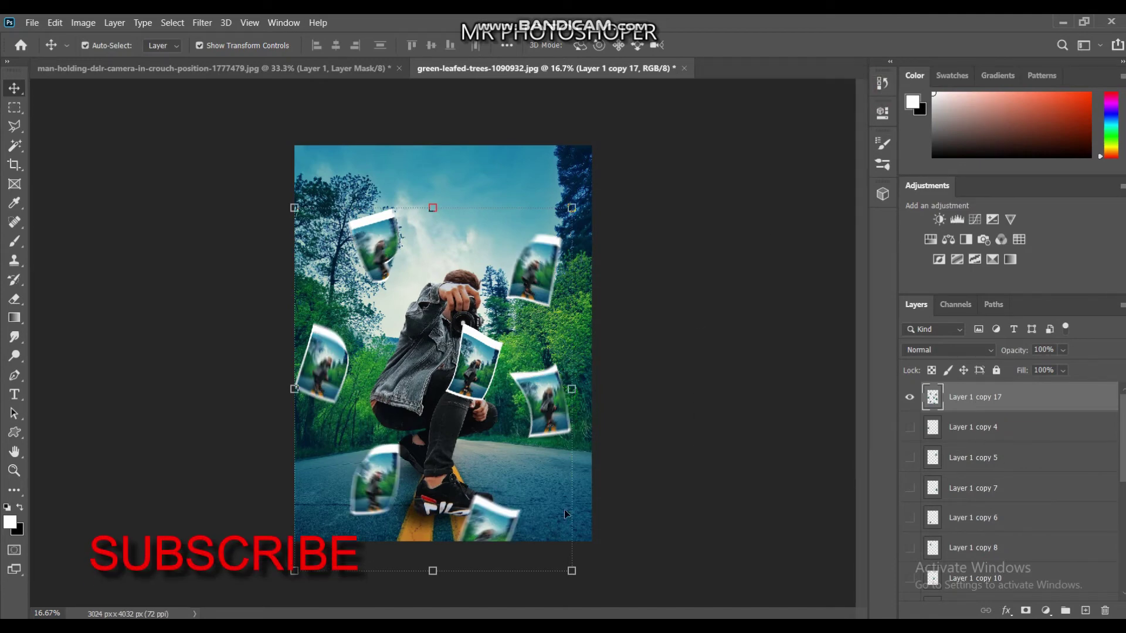
{"action": "scroll", "coordinate": [936, 534], "scroll_direction": "down", "scroll_amount": 3}
- Move Layer 1 copy 11 above the blurred prints and mask out the shoe toe where the print overlaps
{"action": "mouse_move", "coordinate": [937, 521]}
{"action": "left_mouse_down"}
{"action": "mouse_move", "coordinate": [1021, 377]}
{"action": "mouse_move", "coordinate": [1017, 402]}
{"action": "left_mouse_up"}
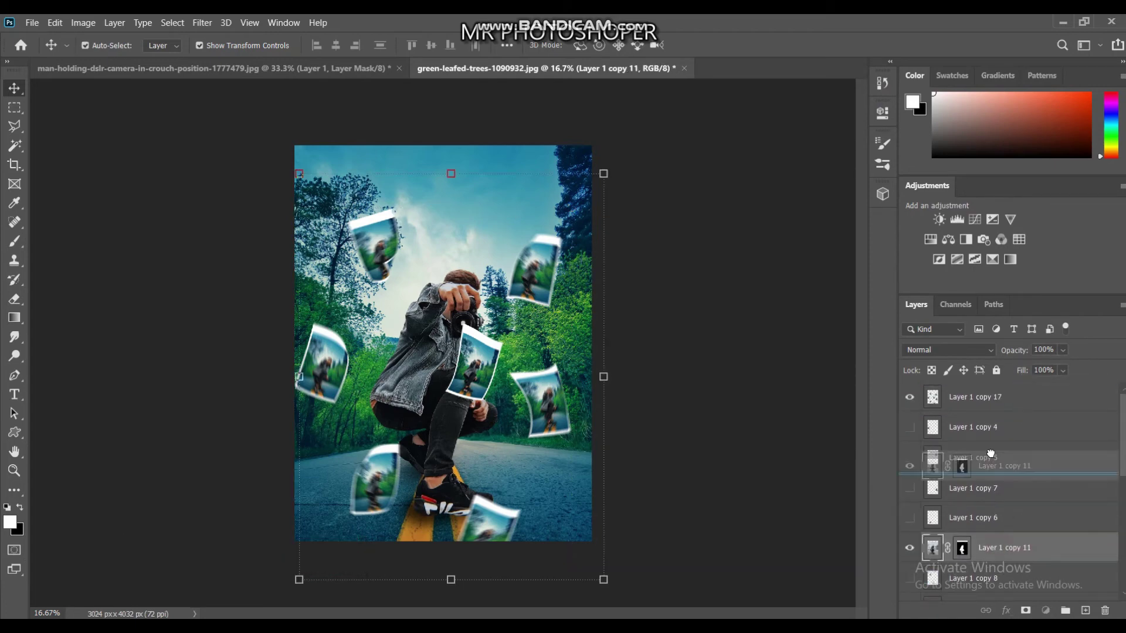
{"action": "scroll", "coordinate": [450, 544], "scroll_direction": "up", "scroll_amount": 3}
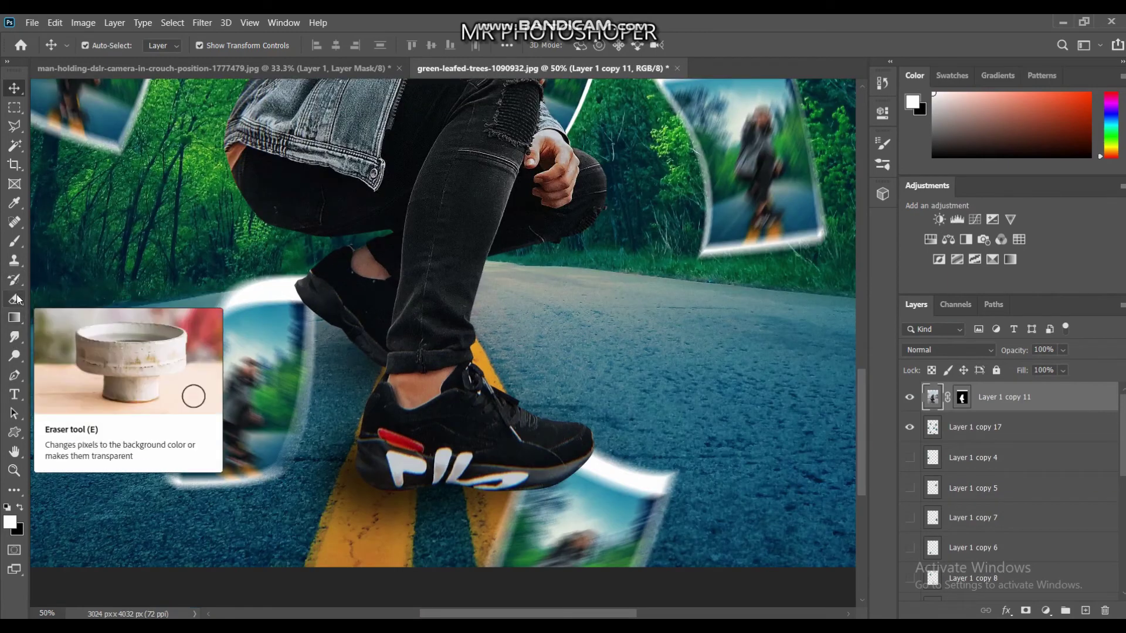
{"action": "key", "text": "b"}
{"action": "key", "text": "x"}
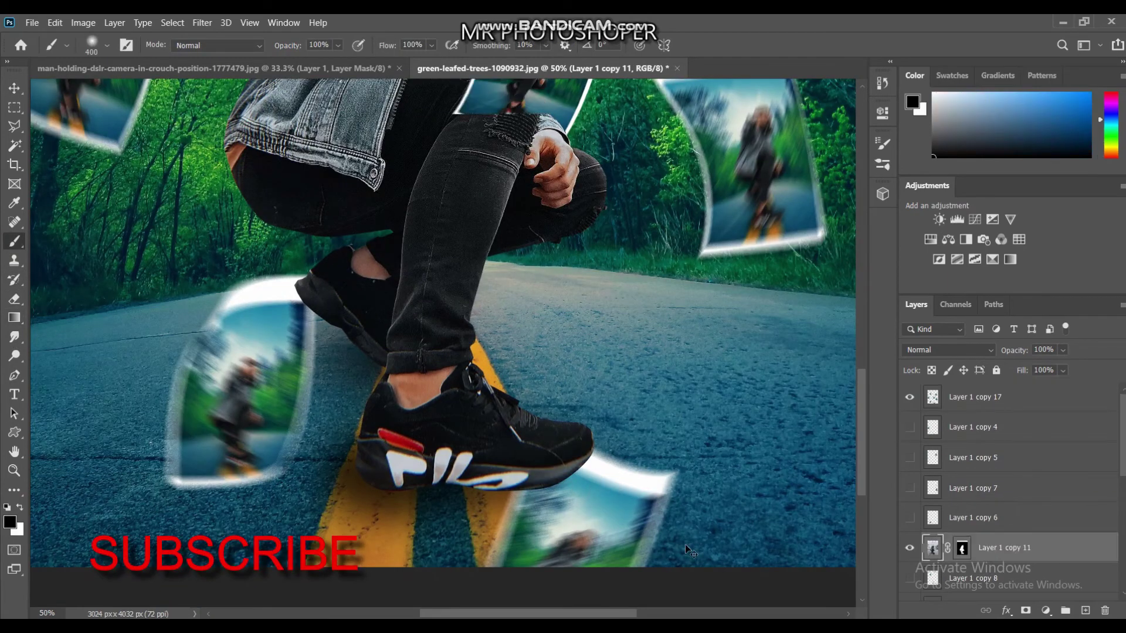
{"action": "left_click", "coordinate": [962, 398]}
{"action": "mouse_move", "coordinate": [571, 466]}
{"action": "left_mouse_down"}
{"action": "mouse_move", "coordinate": [598, 492]}
{"action": "mouse_move", "coordinate": [548, 453]}
{"action": "left_mouse_up"}
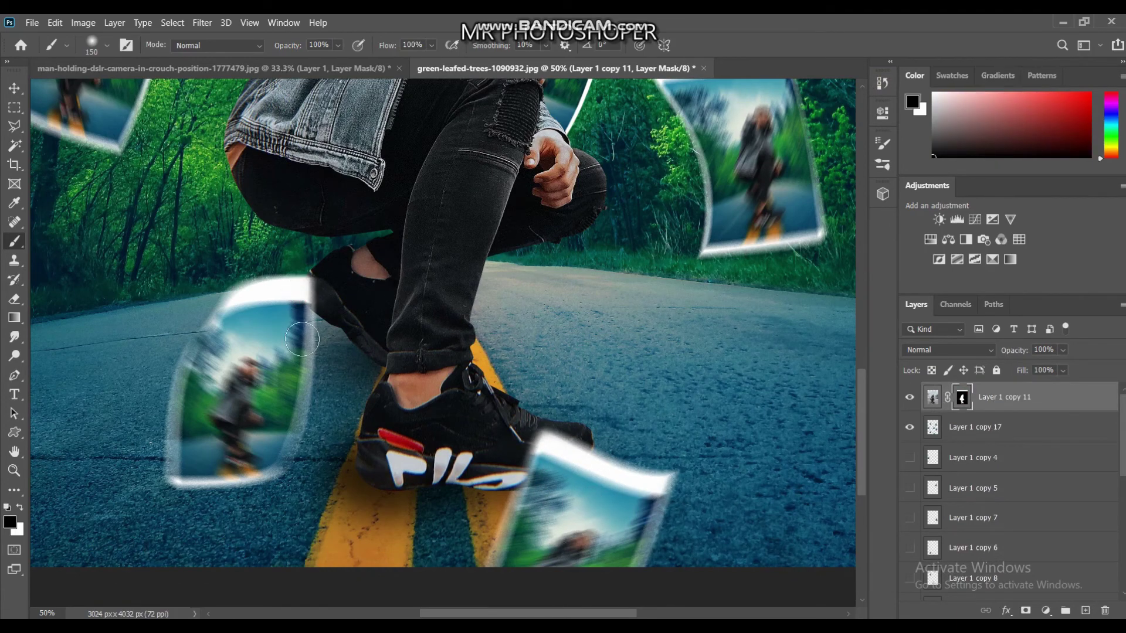
{"action": "key", "text": "ctrl+minus"}
{"action": "key", "text": "ctrl+minus"}
{"action": "key", "text": "ctrl+minus"}
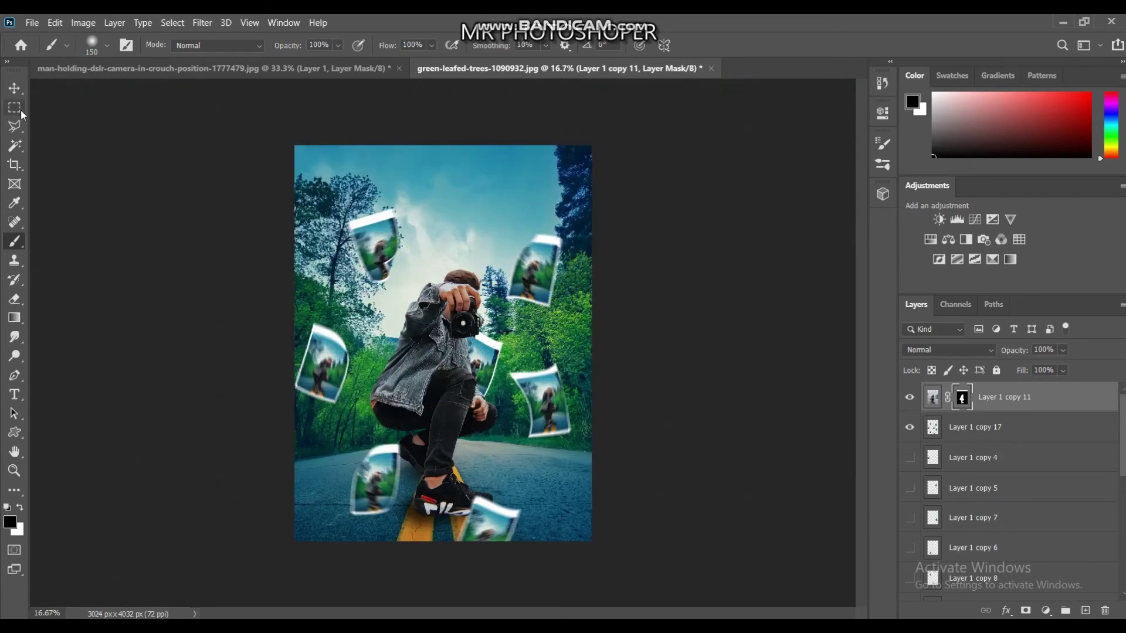
{"action": "left_click", "coordinate": [15, 108]}
- Apply a Camera Raw Filter to Layer 1 copy 13: Highlights -38, Shadows -20, Whites +28, Blacks -15
{"action": "left_click", "coordinate": [203, 24]}
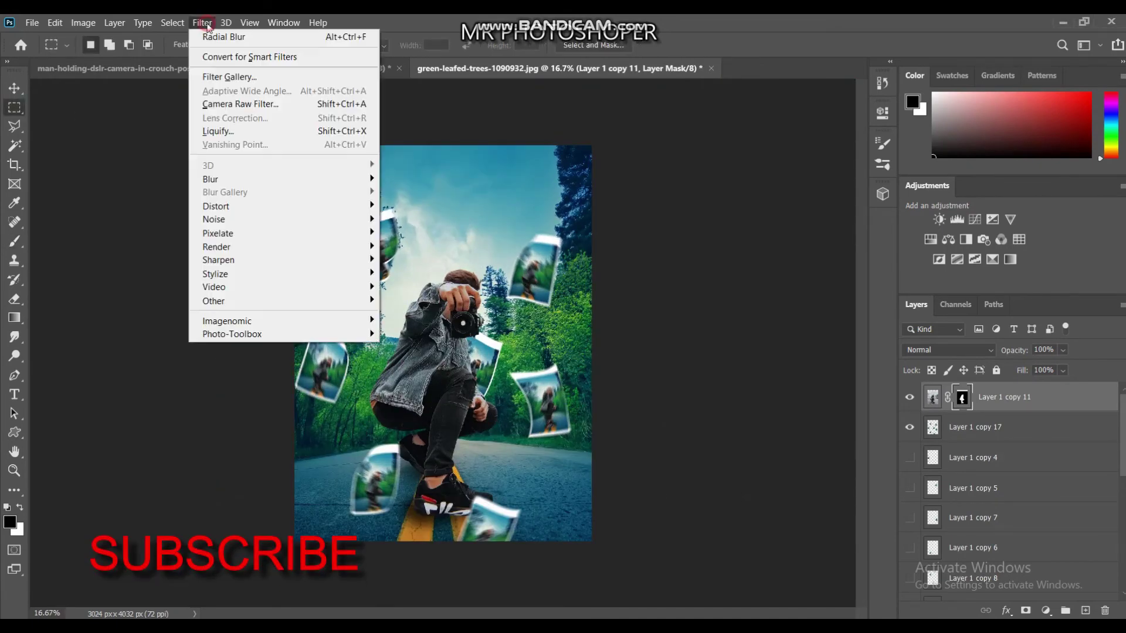
{"action": "key", "text": "Escape"}
{"action": "scroll", "coordinate": [1046, 529], "scroll_direction": "down", "scroll_amount": 5}
{"action": "scroll", "coordinate": [1047, 529], "scroll_direction": "up", "scroll_amount": 5}
{"action": "left_click", "coordinate": [968, 397]}
{"action": "left_click", "coordinate": [202, 23]}
{"action": "left_click", "coordinate": [250, 116]}
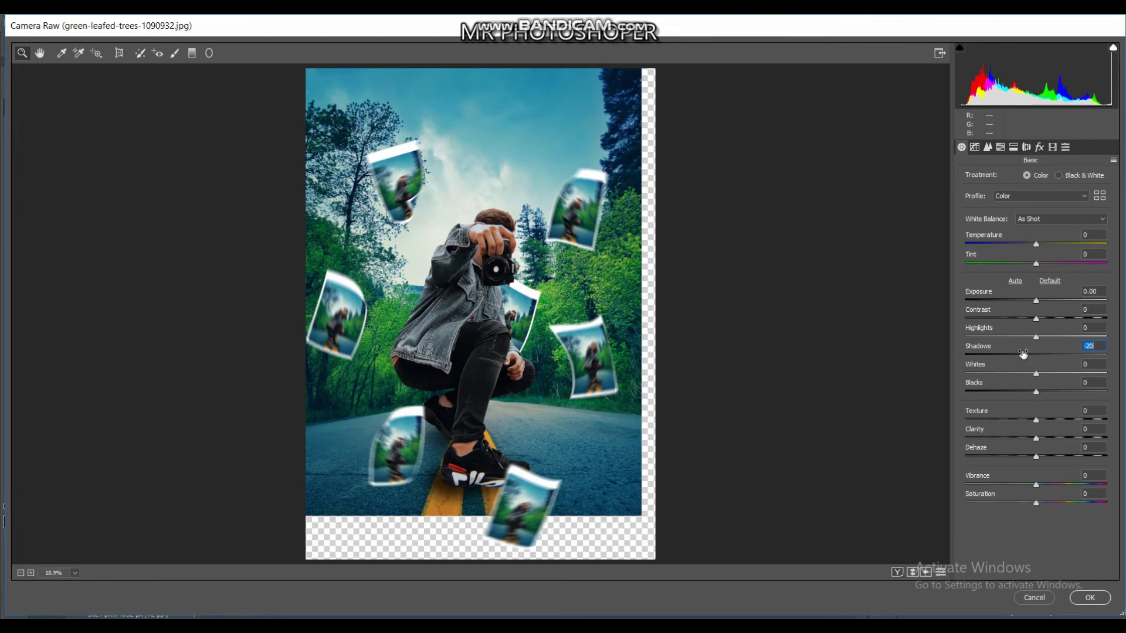
{"action": "left_click_drag", "start_coordinate": [1036, 337], "coordinate": [1008, 337]}
{"action": "left_click_drag", "start_coordinate": [1035, 373], "coordinate": [1054, 375]}
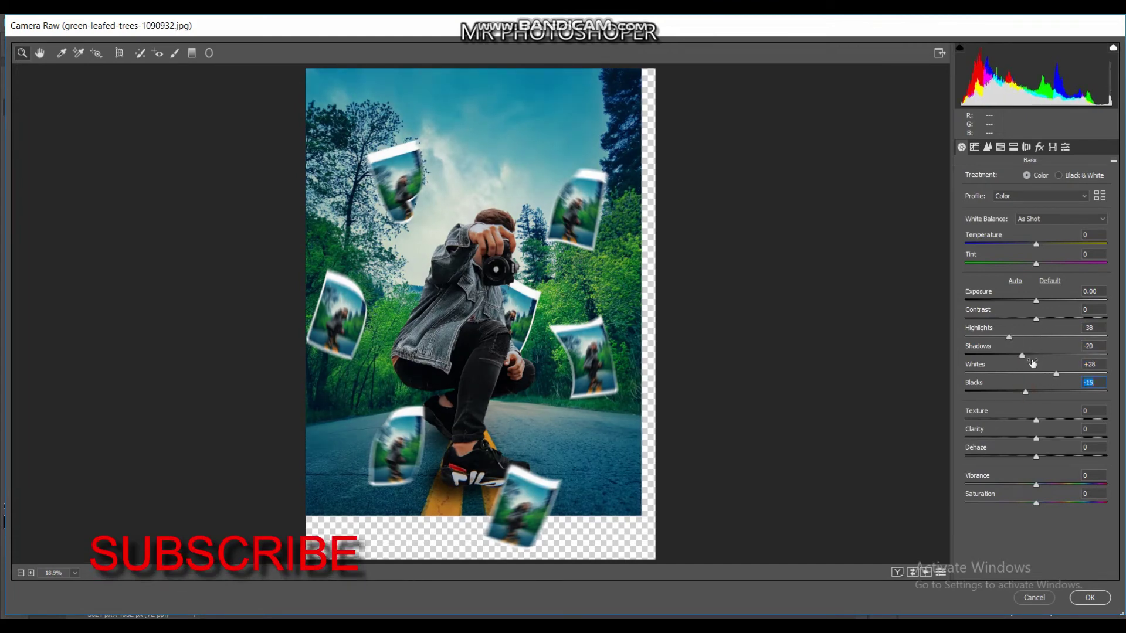
{"action": "left_click", "coordinate": [1084, 595]}
{"action": "scroll", "coordinate": [1122, 547], "scroll_direction": "up", "scroll_amount": 2}
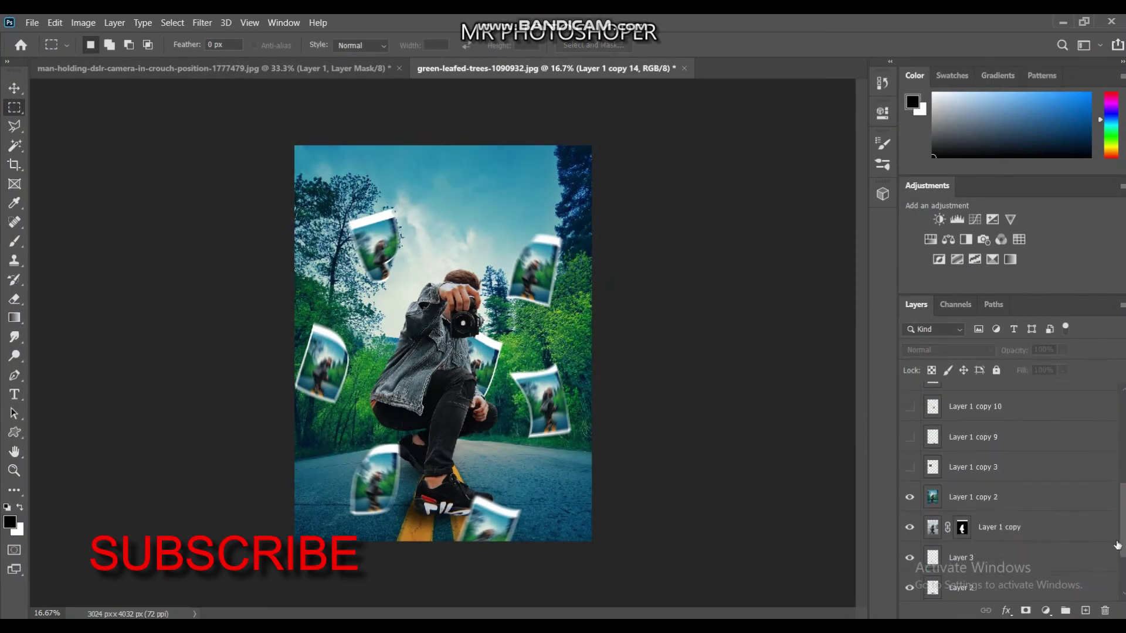
- Scroll the Layers panel down to Background copy and duplicate it
{"action": "left_click_drag", "start_coordinate": [1122, 525], "coordinate": [1120, 585]}
{"action": "left_click_drag", "start_coordinate": [1044, 397], "coordinate": [1044, 394]}
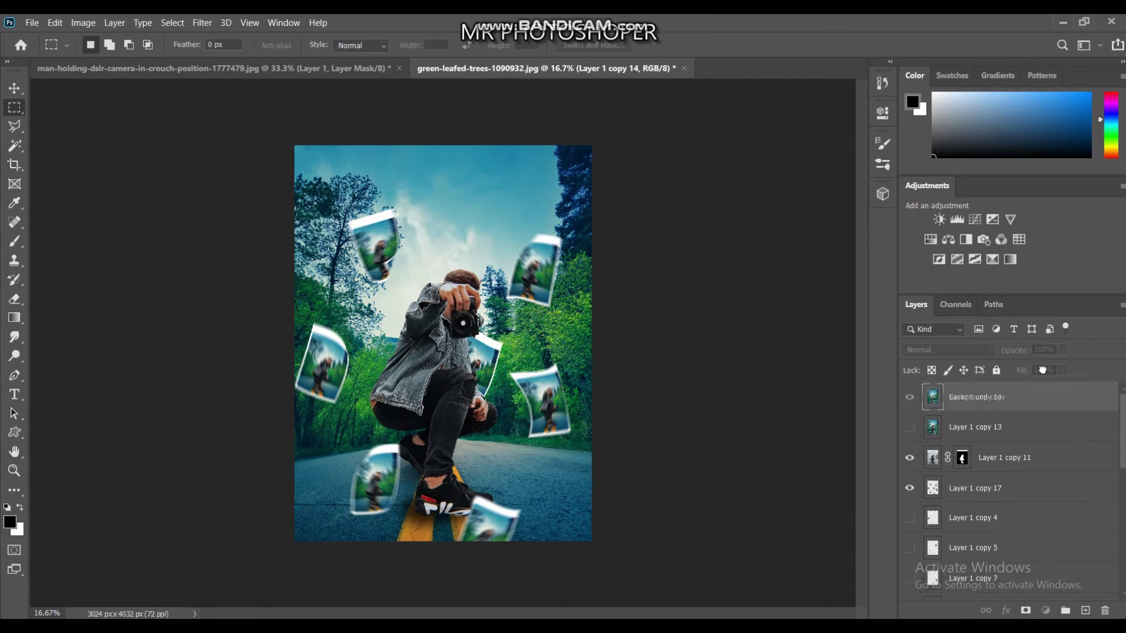
{"action": "left_click_drag", "start_coordinate": [1122, 586], "coordinate": [1122, 547]}
{"action": "scroll", "coordinate": [1122, 547], "scroll_direction": "down", "scroll_amount": 3}
{"action": "mouse_move", "coordinate": [1051, 513]}
{"action": "left_mouse_down"}
{"action": "mouse_move", "coordinate": [1035, 371]}
{"action": "mouse_move", "coordinate": [1029, 510]}
{"action": "left_mouse_up"}
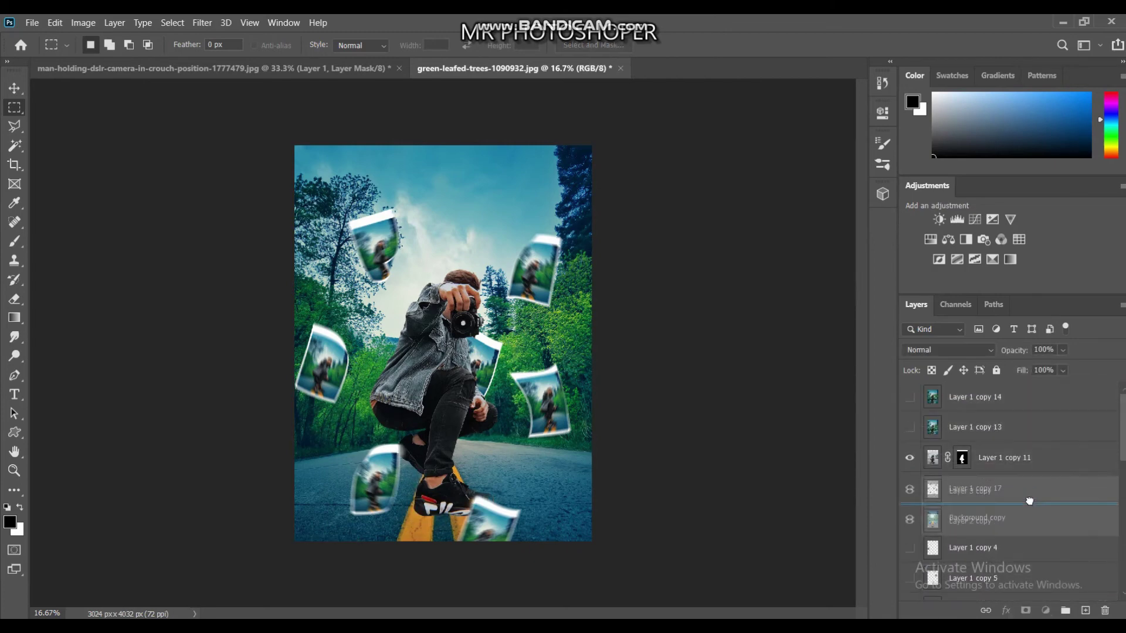
{"action": "key", "text": "ctrl+j"}
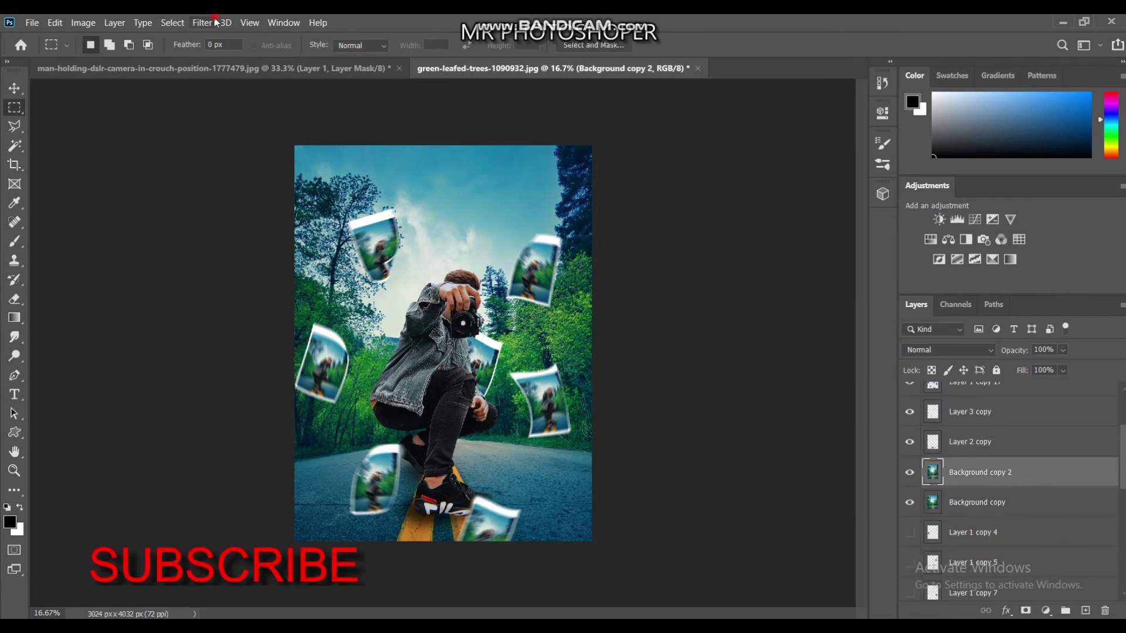
- Give the duplicate a 12 px Tilt-Shift blur with the sharp band near the shoes
{"action": "left_click", "coordinate": [202, 22]}
{"action": "left_click", "coordinate": [404, 224]}
{"action": "left_click_drag", "start_coordinate": [1021, 171], "coordinate": [1060, 171]}
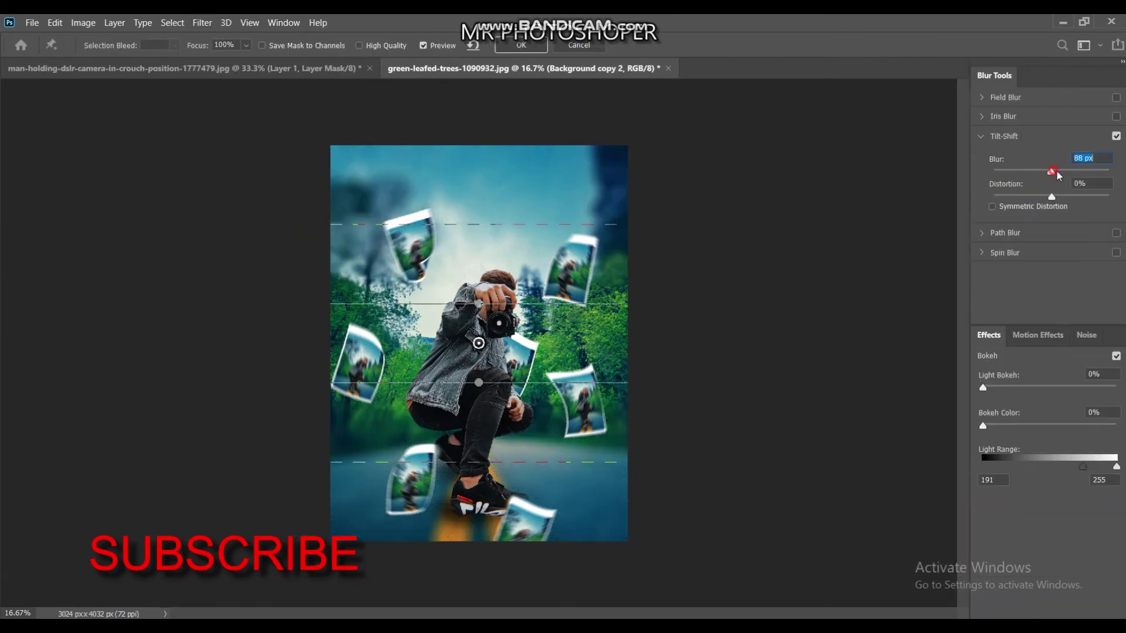
{"action": "left_click_drag", "start_coordinate": [478, 382], "coordinate": [475, 514]}
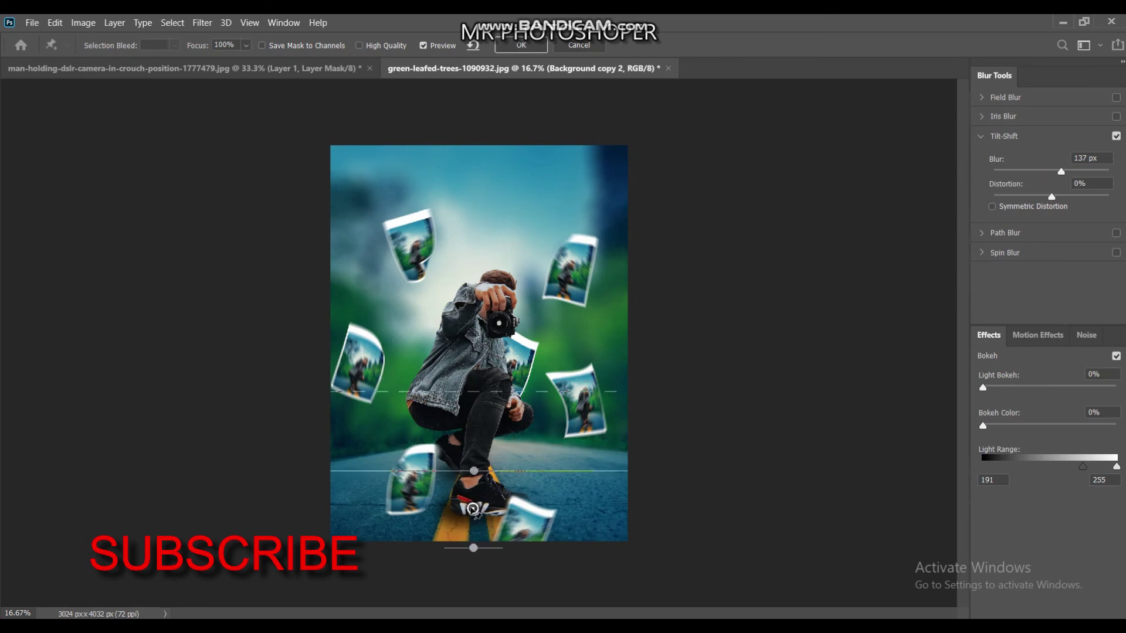
{"action": "left_click_drag", "start_coordinate": [1060, 171], "coordinate": [1008, 171]}
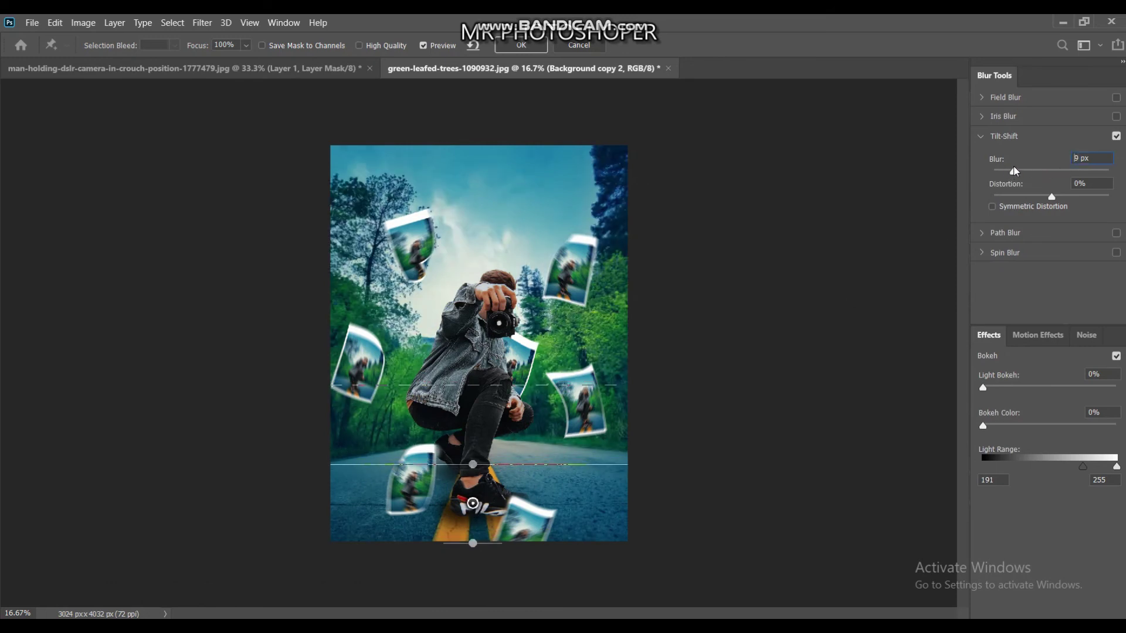
{"action": "left_click", "coordinate": [533, 45]}
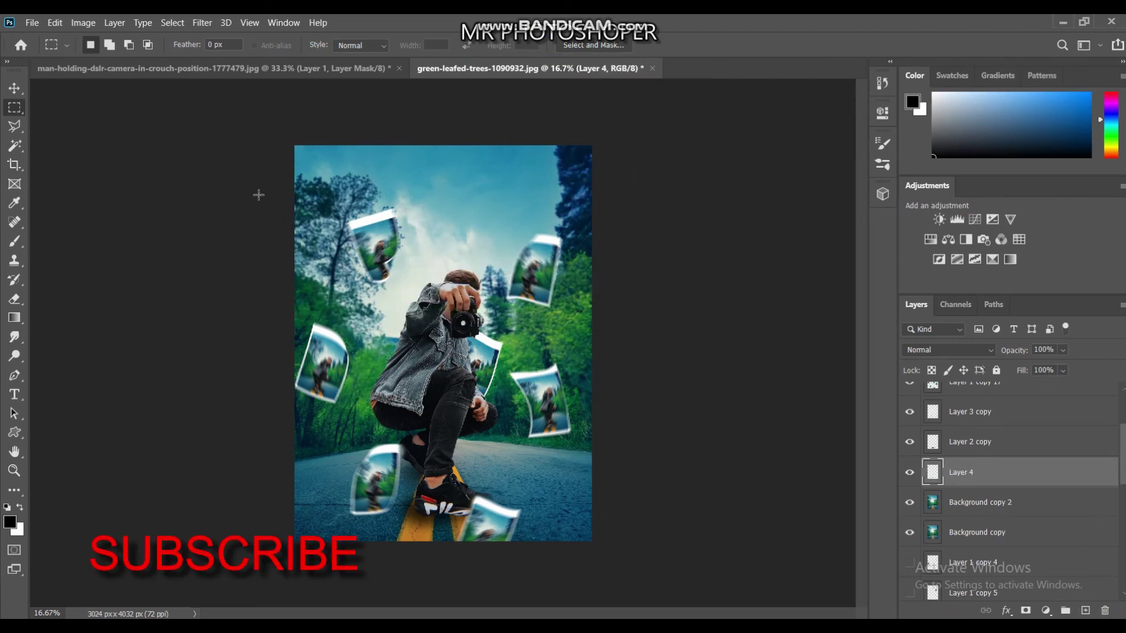
- Paint white clouds on Layer 4 with the Cloud 4 brush and soften them with a 15 px Field Blur
{"action": "key", "text": "b"}
{"action": "right_click", "coordinate": [431, 214]}
{"action": "scroll", "coordinate": [645, 405], "scroll_direction": "down", "scroll_amount": 3}
{"action": "scroll", "coordinate": [645, 405], "scroll_direction": "down", "scroll_amount": 3}
{"action": "double_click", "coordinate": [756, 403]}
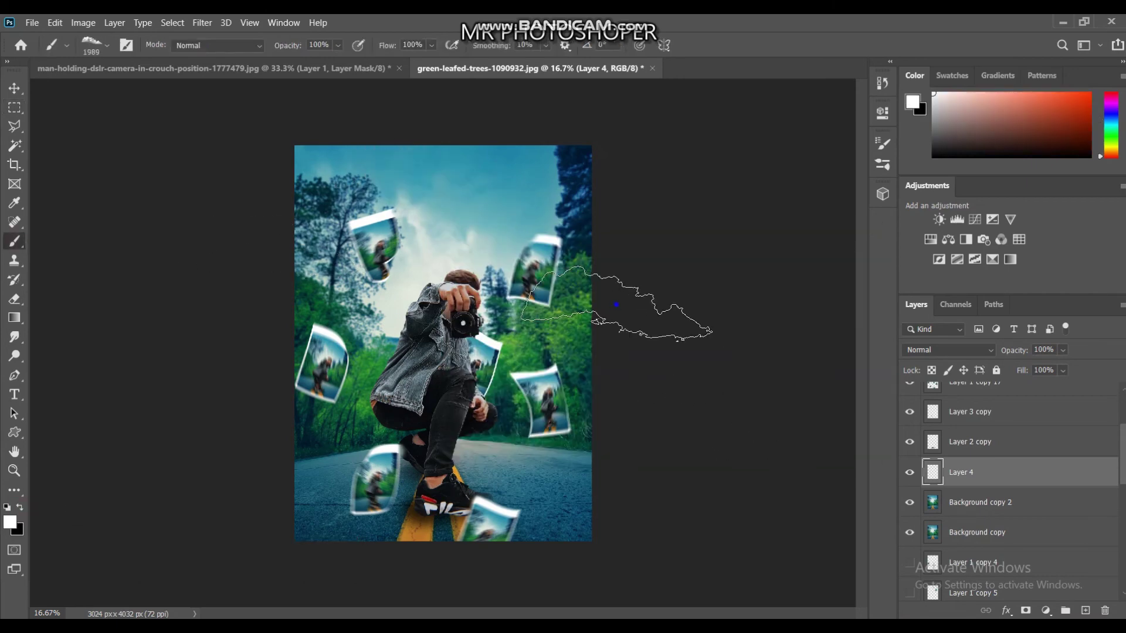
{"action": "right_click", "coordinate": [499, 324]}
{"action": "left_click", "coordinate": [602, 524]}
{"action": "key", "text": "Return"}
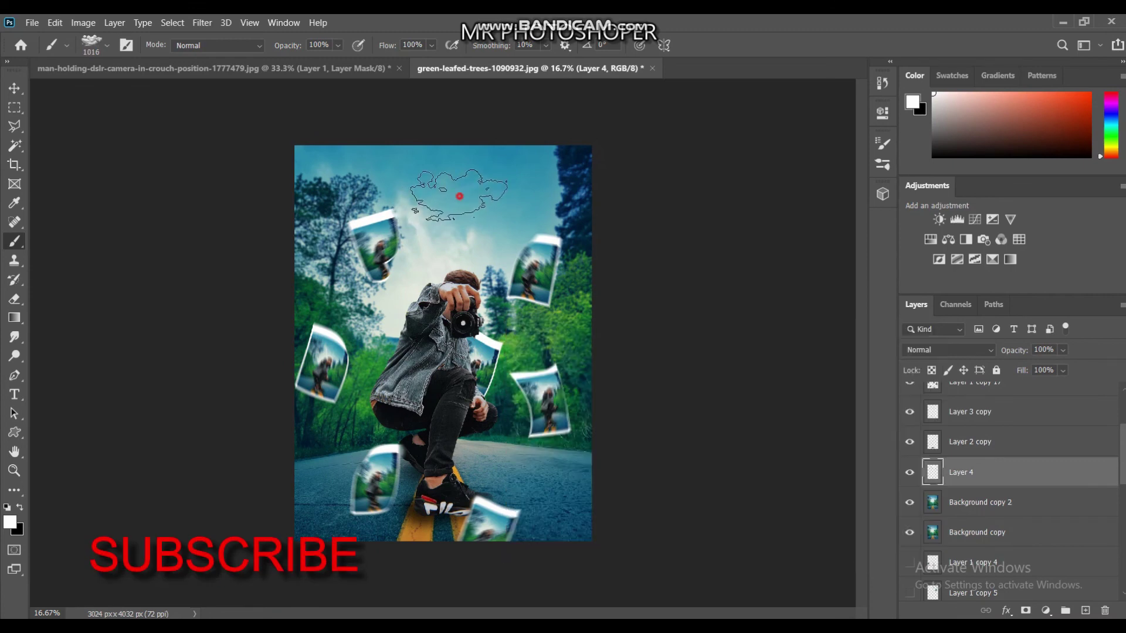
{"action": "left_click", "coordinate": [202, 23]}
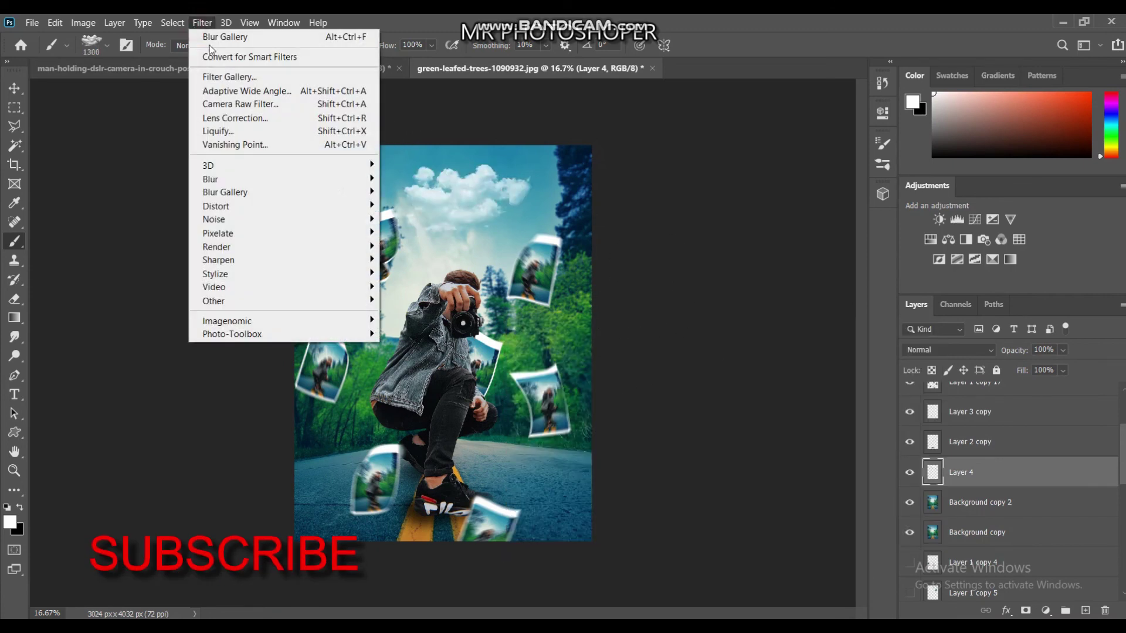
{"action": "left_click", "coordinate": [410, 189]}
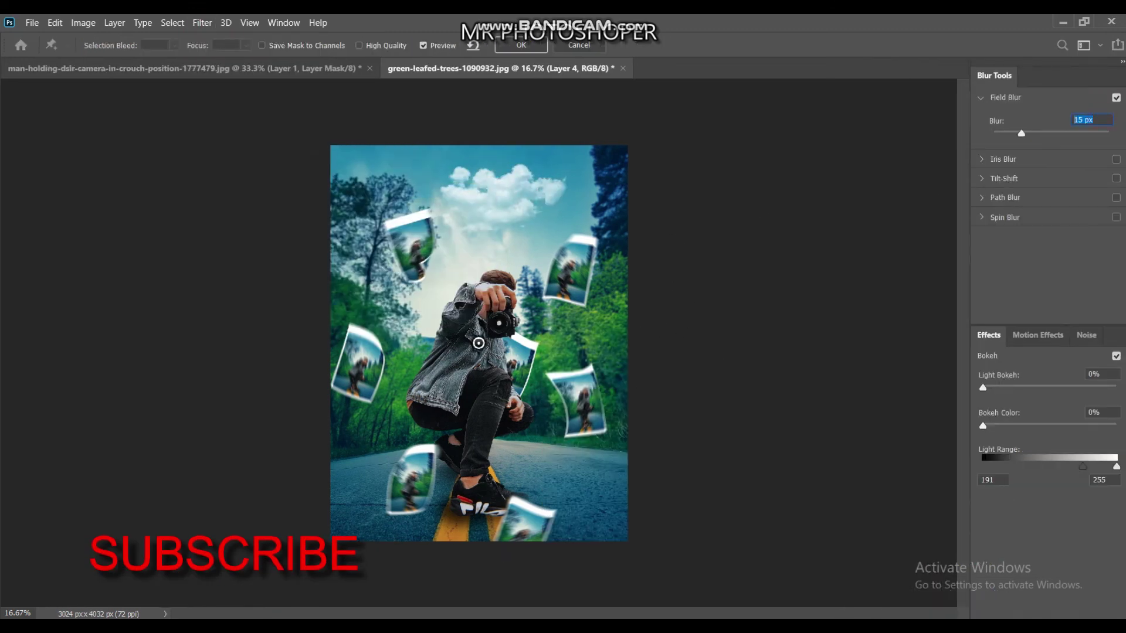
{"action": "key", "text": "Return"}
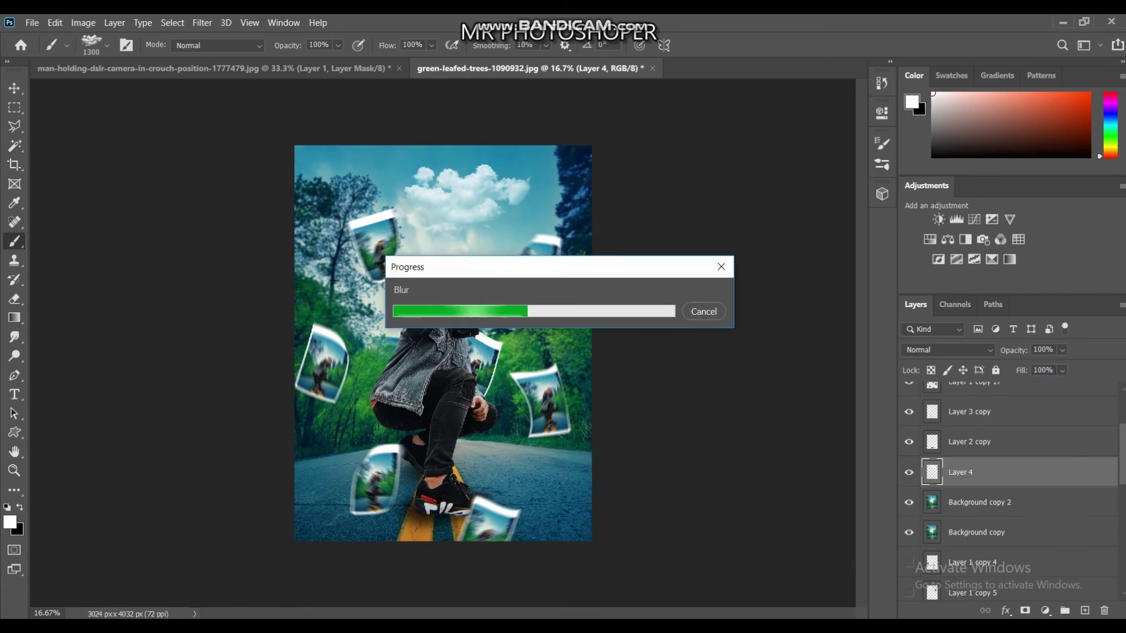
- Bring the lens-flare image into the trees document as Layer 5 and start scaling it
{"action": "left_click", "coordinate": [389, 73]}
{"action": "left_click", "coordinate": [590, 68]}
{"action": "key", "text": "v"}
{"action": "mouse_move", "coordinate": [374, 201]}
{"action": "left_mouse_down"}
{"action": "mouse_move", "coordinate": [528, 330]}
{"action": "mouse_move", "coordinate": [753, 553]}
{"action": "left_mouse_up"}
{"action": "key", "text": "ctrl+bracketright"}
{"action": "key", "text": "ctrl+bracketright"}
{"action": "key", "text": "ctrl+bracketright"}
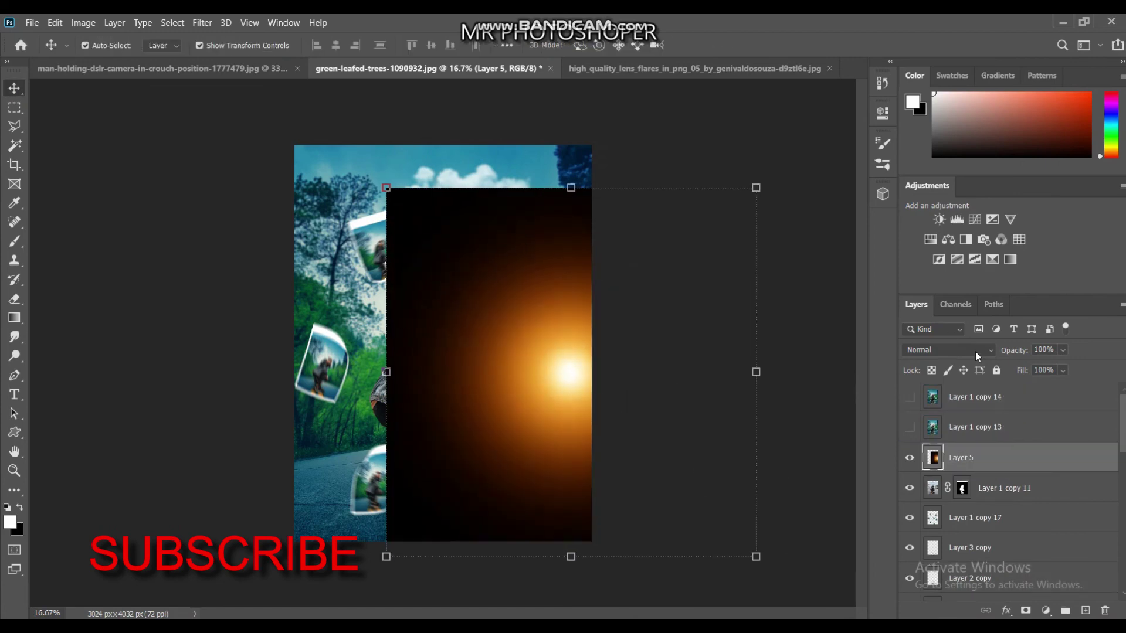
- Set the lens flare layer to Screen blend mode and move it to the left
{"action": "left_click", "coordinate": [948, 350]}
{"action": "left_click", "coordinate": [937, 380]}
{"action": "mouse_move", "coordinate": [557, 370]}
{"action": "left_mouse_down"}
{"action": "mouse_move", "coordinate": [394, 329]}
{"action": "mouse_move", "coordinate": [402, 334]}
{"action": "left_mouse_up"}
{"action": "key", "text": "ctrl+plus"}
{"action": "key", "text": "ctrl+plus"}
{"action": "key", "text": "ctrl+plus"}
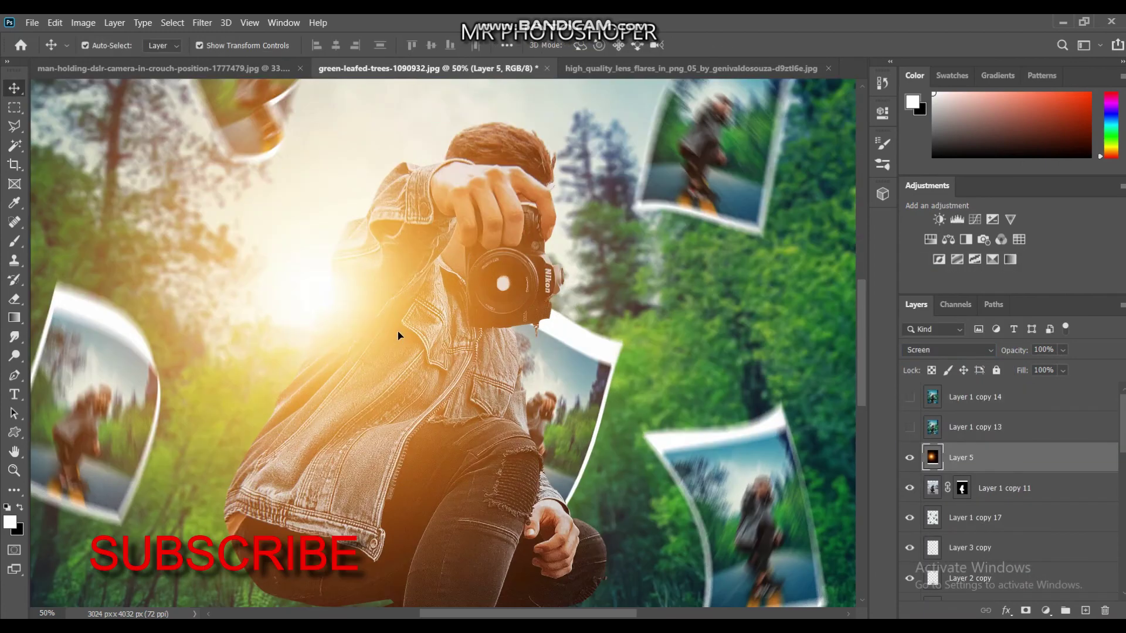
- Add a layer mask to the flare and paint black over the man
{"action": "left_click", "coordinate": [1025, 610]}
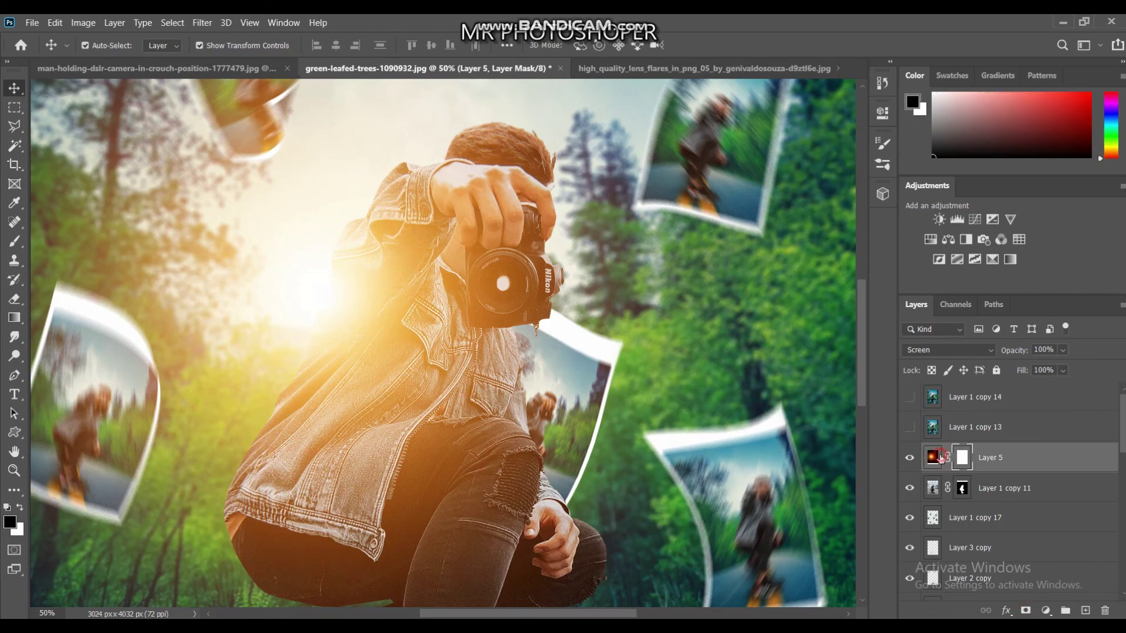
{"action": "left_click", "coordinate": [1044, 350]}
{"action": "left_click", "coordinate": [962, 458]}
{"action": "key", "text": "x"}
{"action": "key", "text": "ctrl+minus"}
{"action": "key", "text": "ctrl+minus"}
{"action": "key", "text": "ctrl+minus"}
{"action": "left_click_drag", "start_coordinate": [459, 380], "coordinate": [500, 304]}
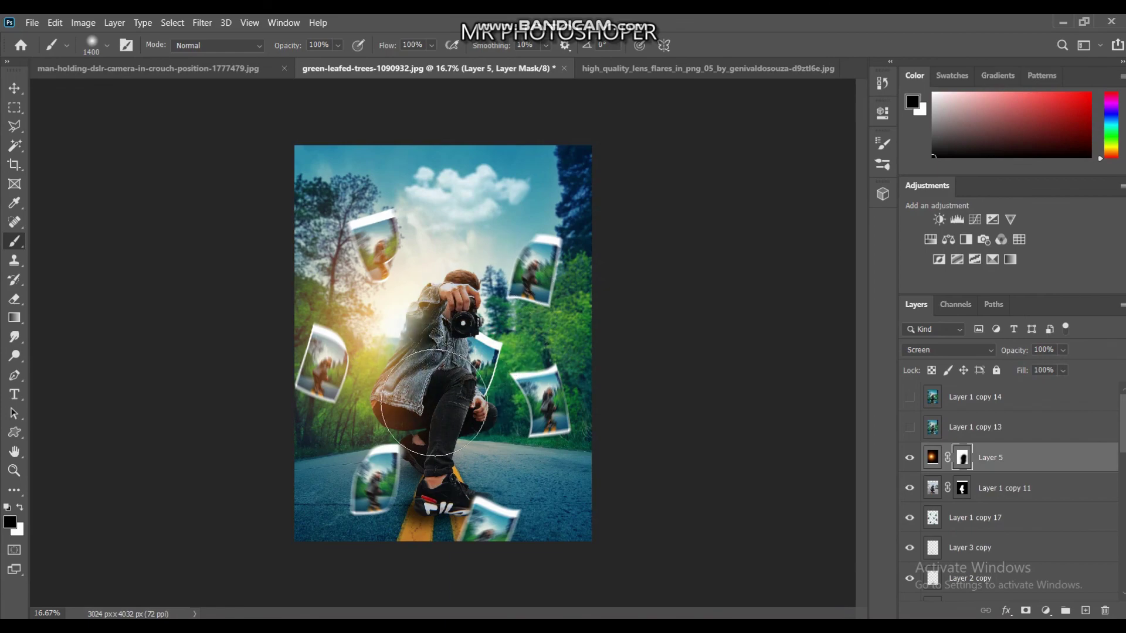
{"action": "key", "text": "ctrl+plus"}
{"action": "key", "text": "ctrl+plus"}
{"action": "key", "text": "ctrl+plus"}
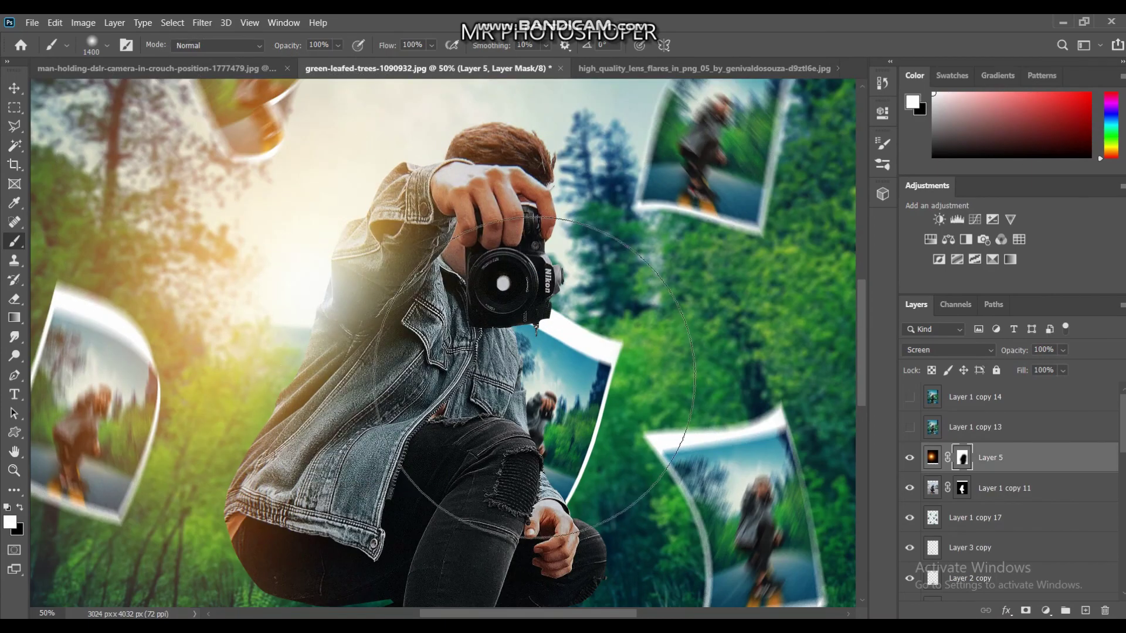
{"action": "key", "text": "ctrl+minus"}
{"action": "key", "text": "ctrl+minus"}
{"action": "key", "text": "ctrl+minus"}
- Lower the flare layer's opacity to 75%
{"action": "left_click", "coordinate": [83, 22]}
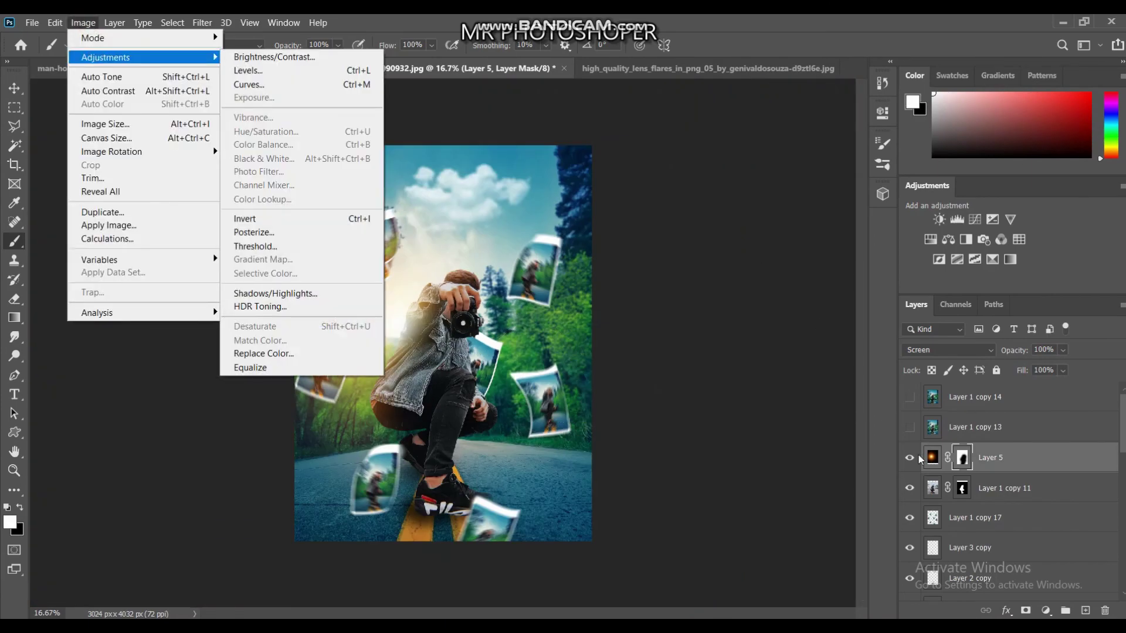
{"action": "left_click", "coordinate": [932, 458]}
{"action": "left_click_drag", "start_coordinate": [1011, 350], "coordinate": [994, 352]}
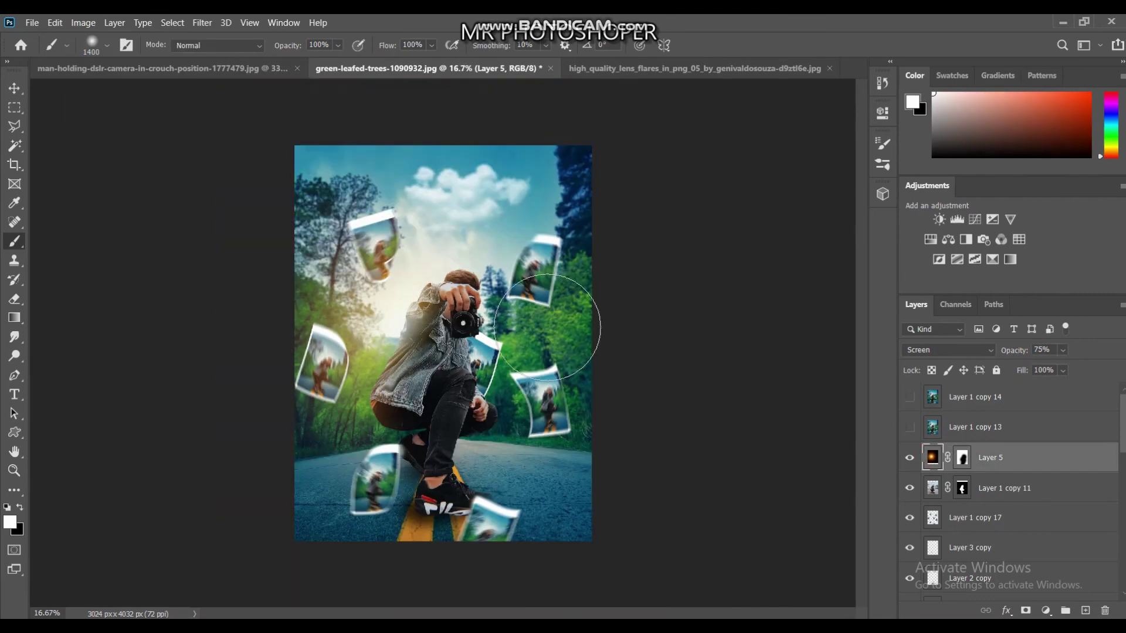
{"action": "left_click", "coordinate": [18, 109]}
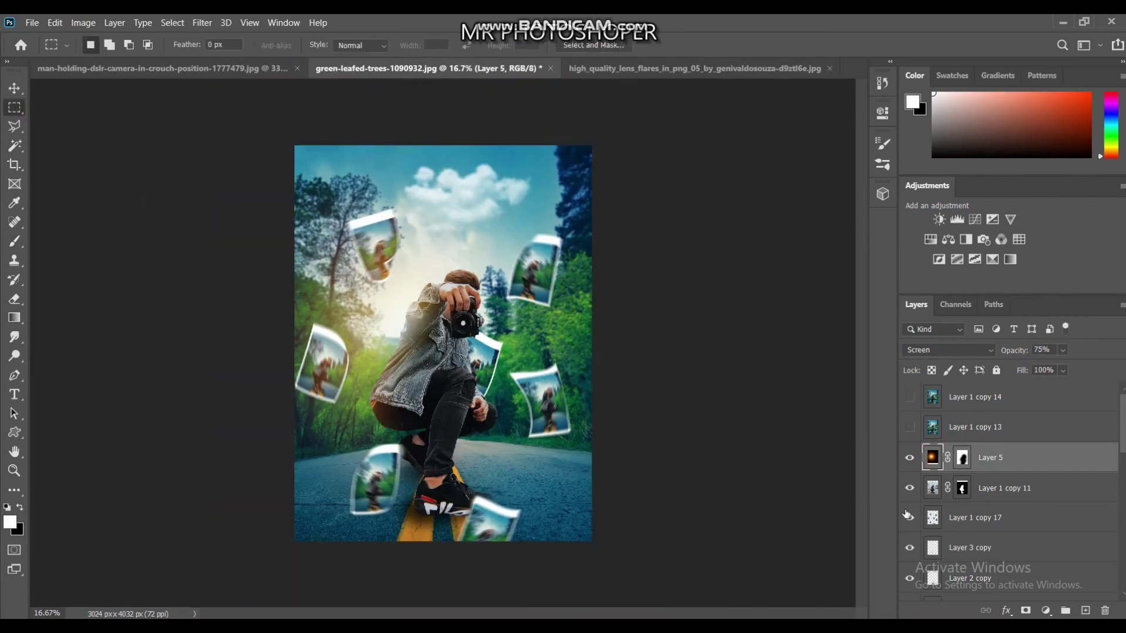
{"action": "right_click", "coordinate": [1057, 456]}
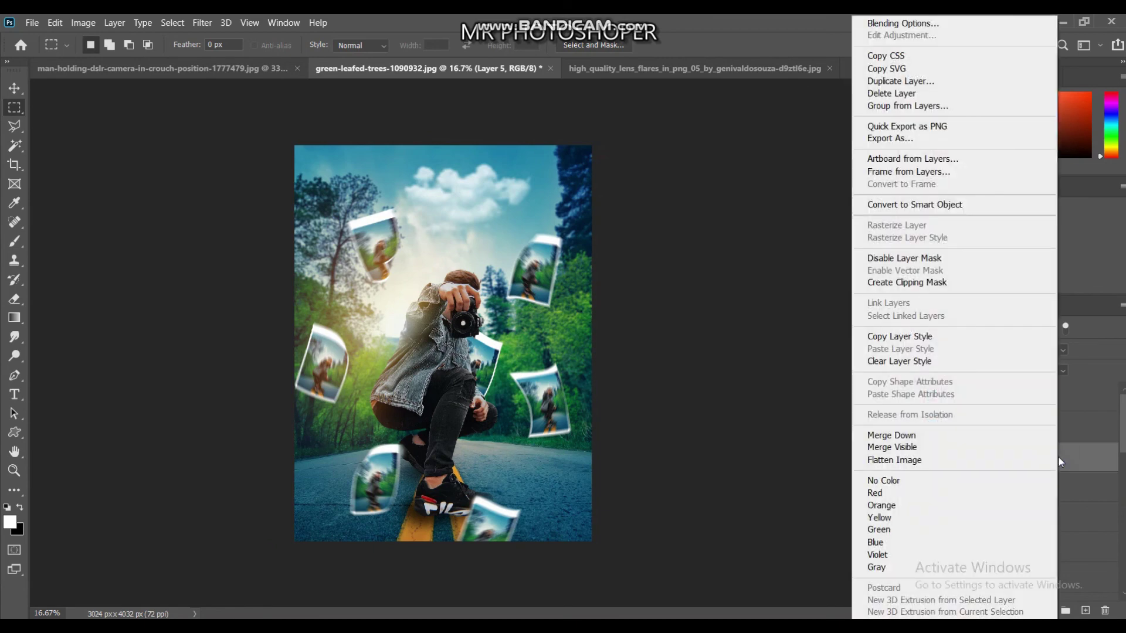
- Duplicate the Background and in Camera Raw HSL set Yellows and Greens hue -100, Greens saturation +23
{"action": "key", "text": "Escape"}
{"action": "left_click", "coordinate": [1032, 592]}
{"action": "scroll", "coordinate": [1039, 581], "scroll_direction": "down", "scroll_amount": 1}
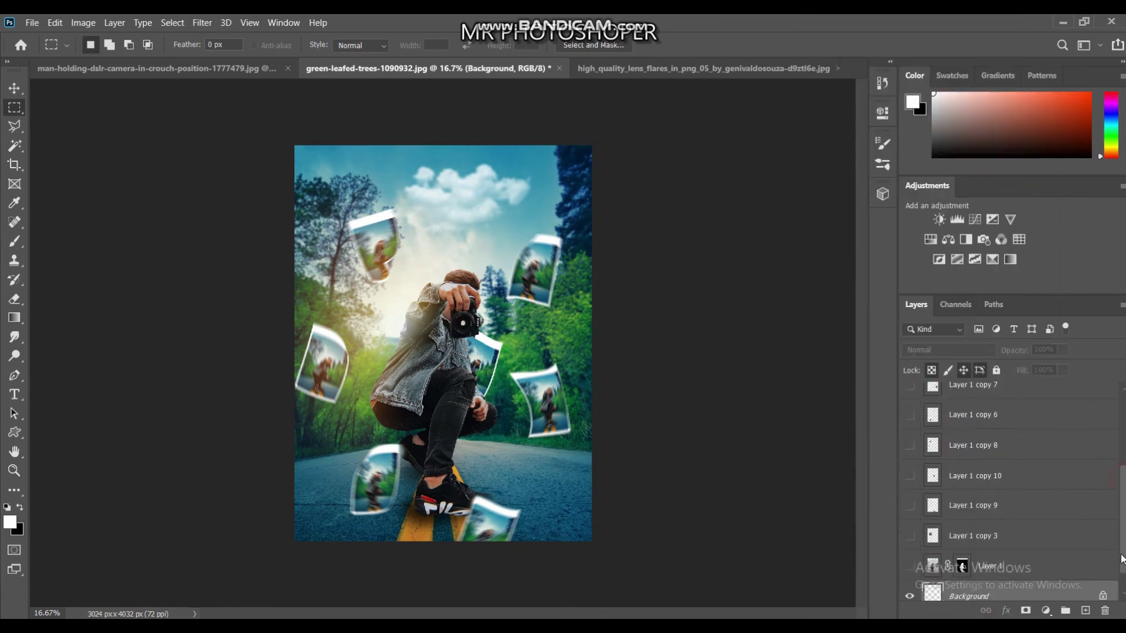
{"action": "key", "text": "ctrl+j"}
{"action": "key", "text": "shift+ctrl+a"}
{"action": "left_click", "coordinate": [1000, 147]}
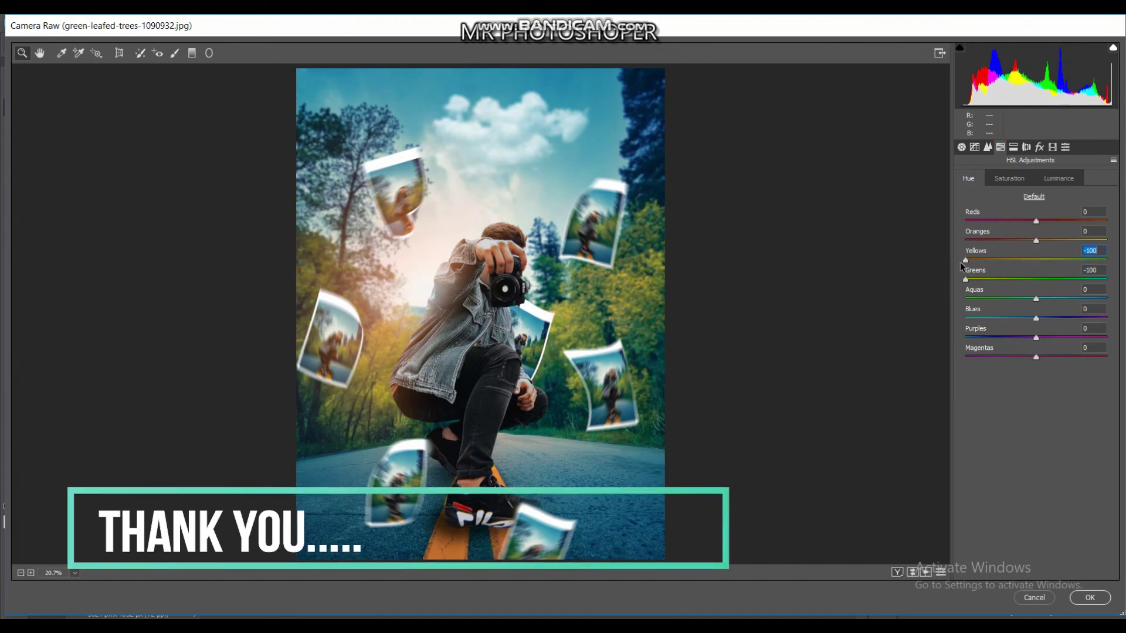
{"action": "left_click", "coordinate": [1008, 188]}
{"action": "left_click_drag", "start_coordinate": [1035, 280], "coordinate": [1054, 281]}
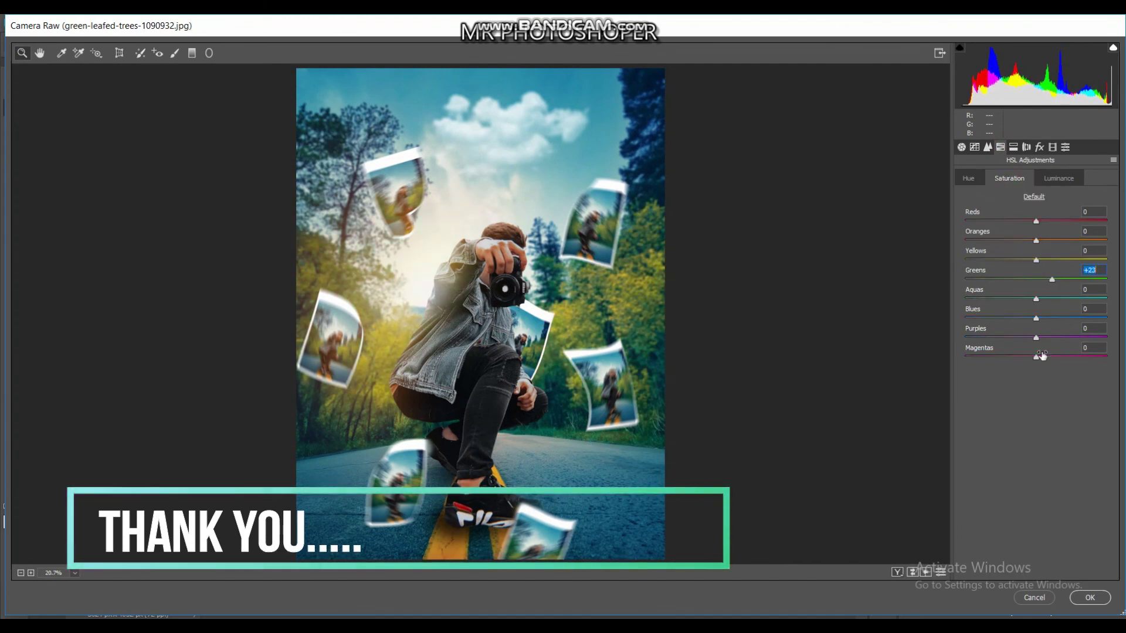